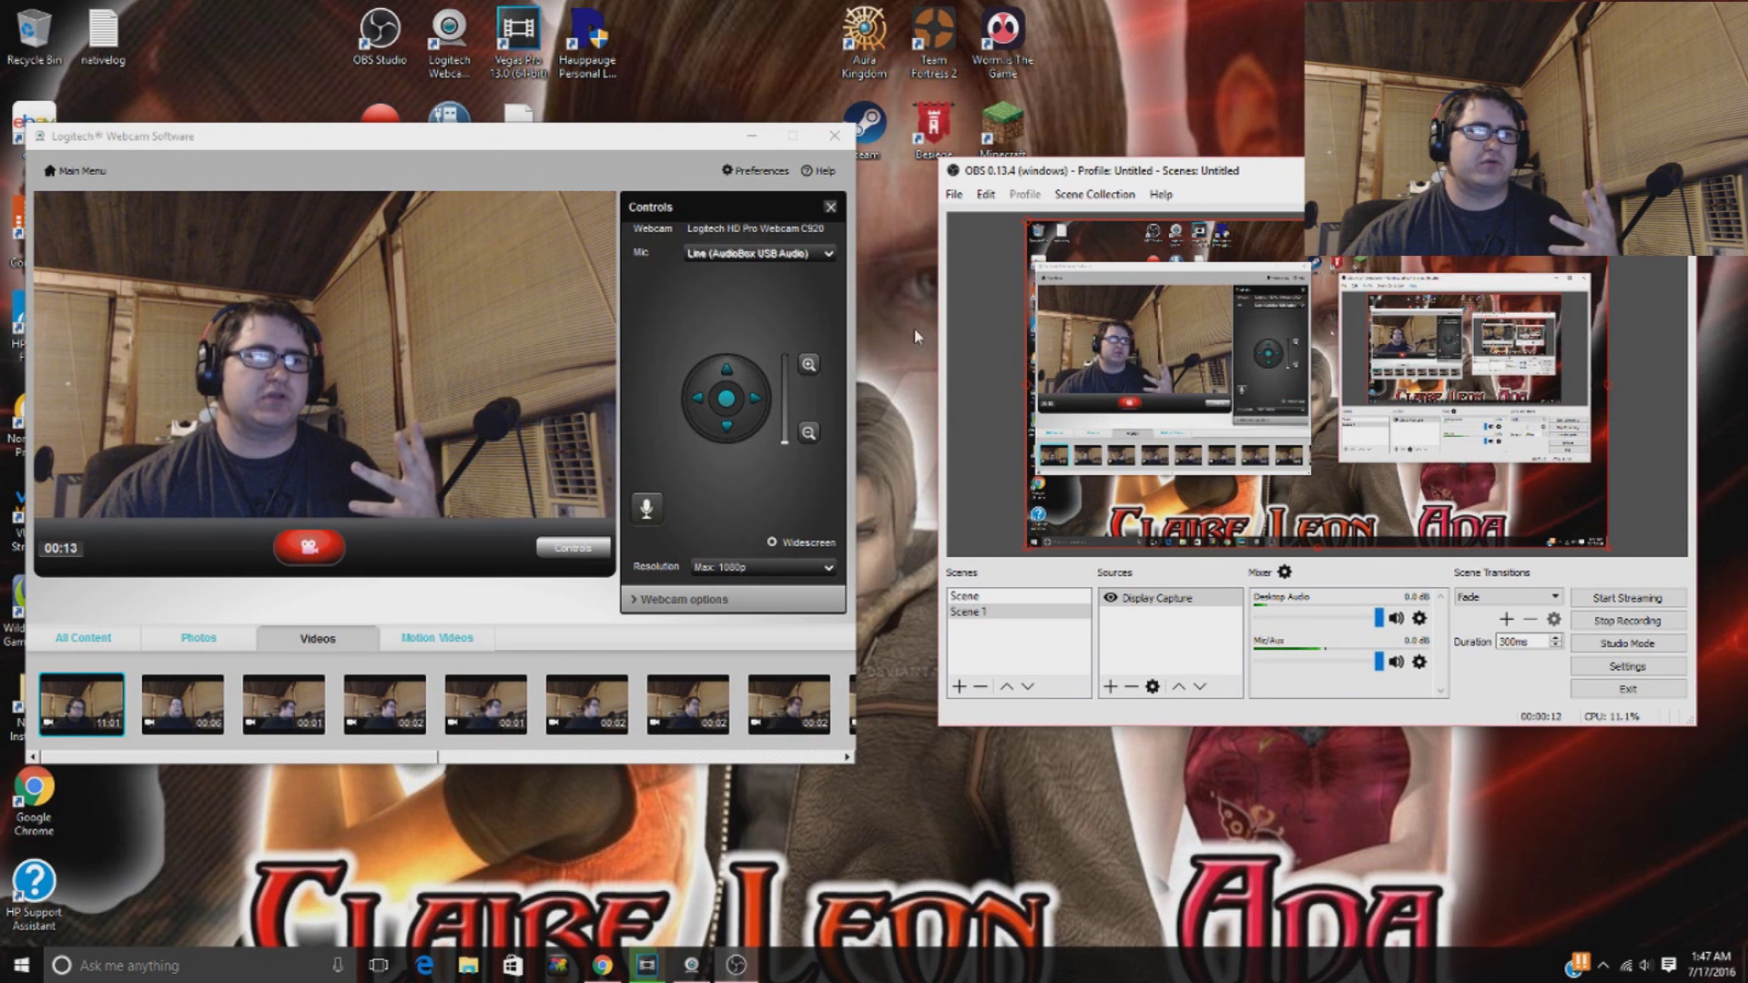
Step: Minimize the webcam and recording windows and open Anime Studio Debut from the desktop
click(744, 137)
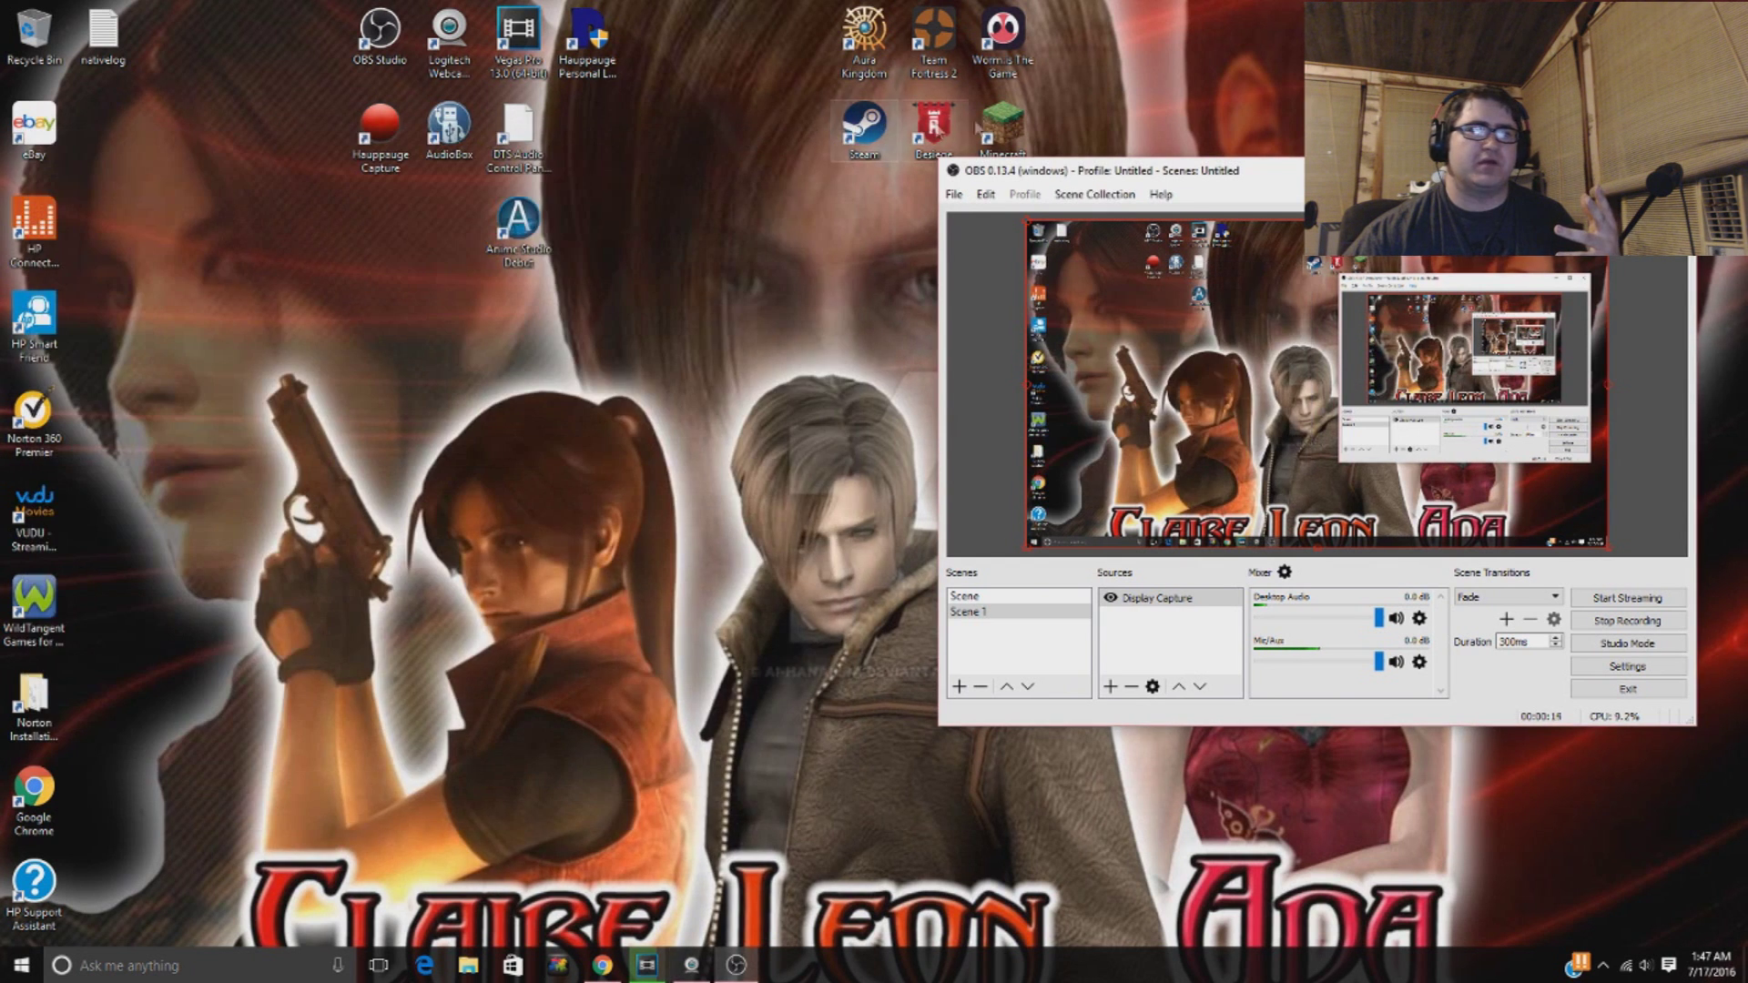
key(super+Down)
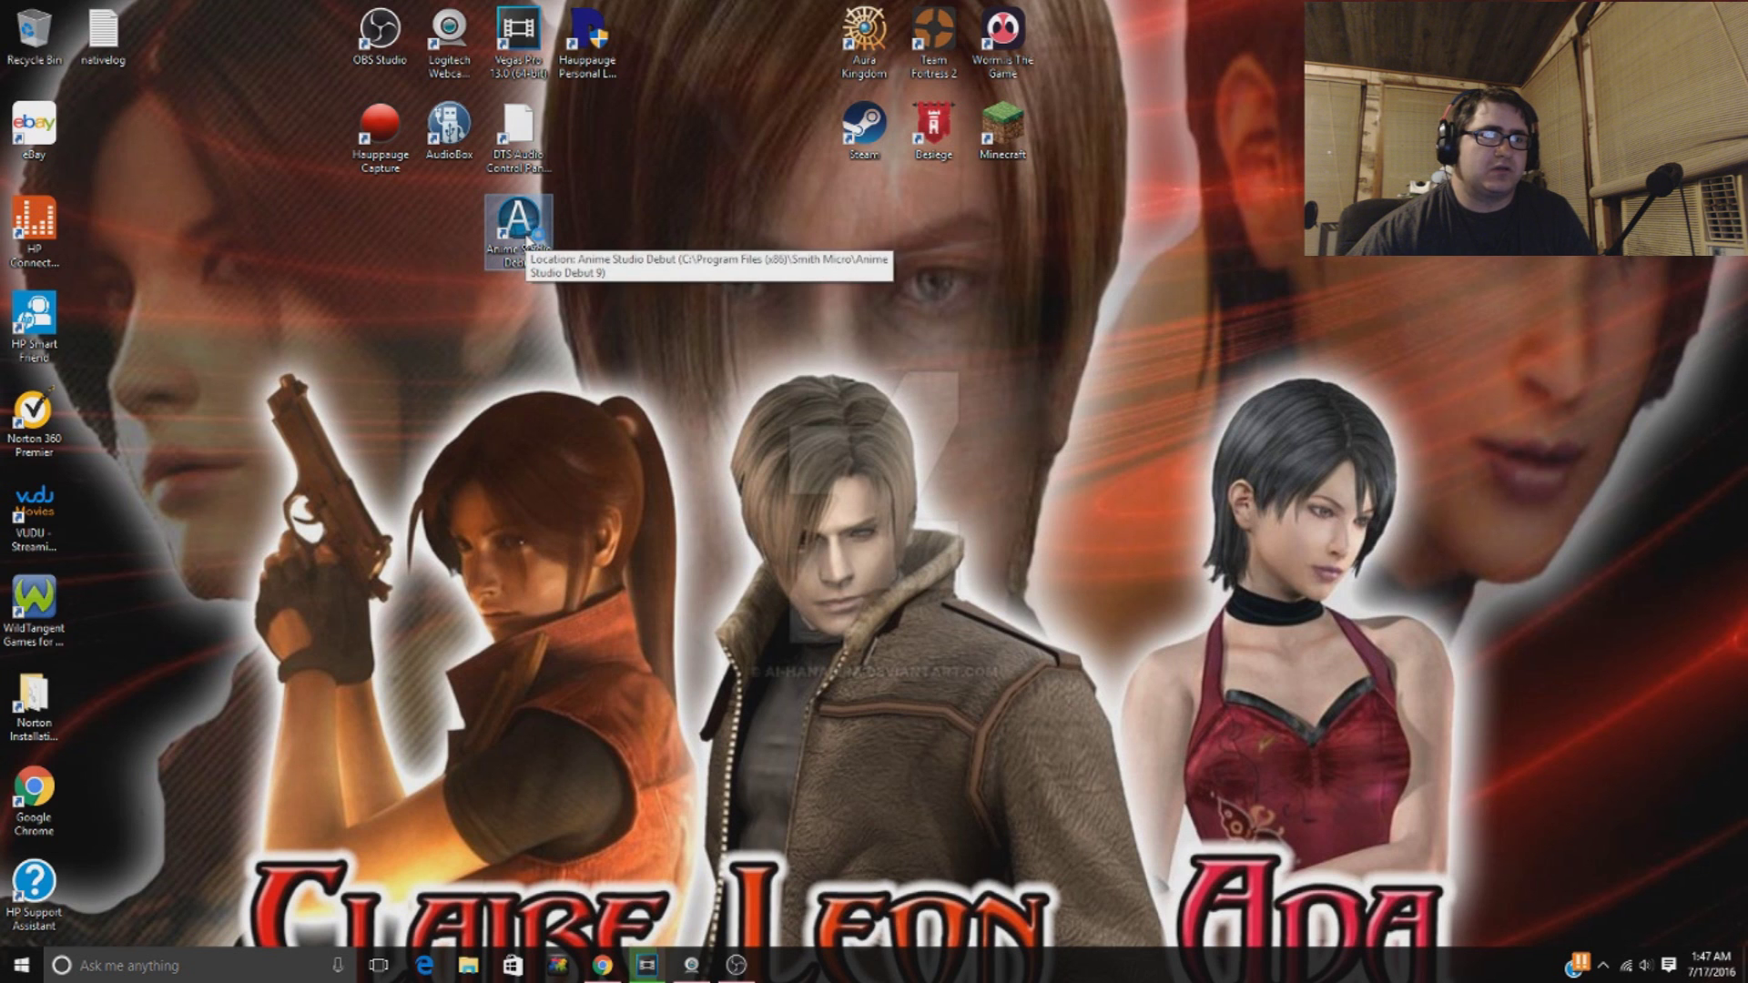
double_click(530, 239)
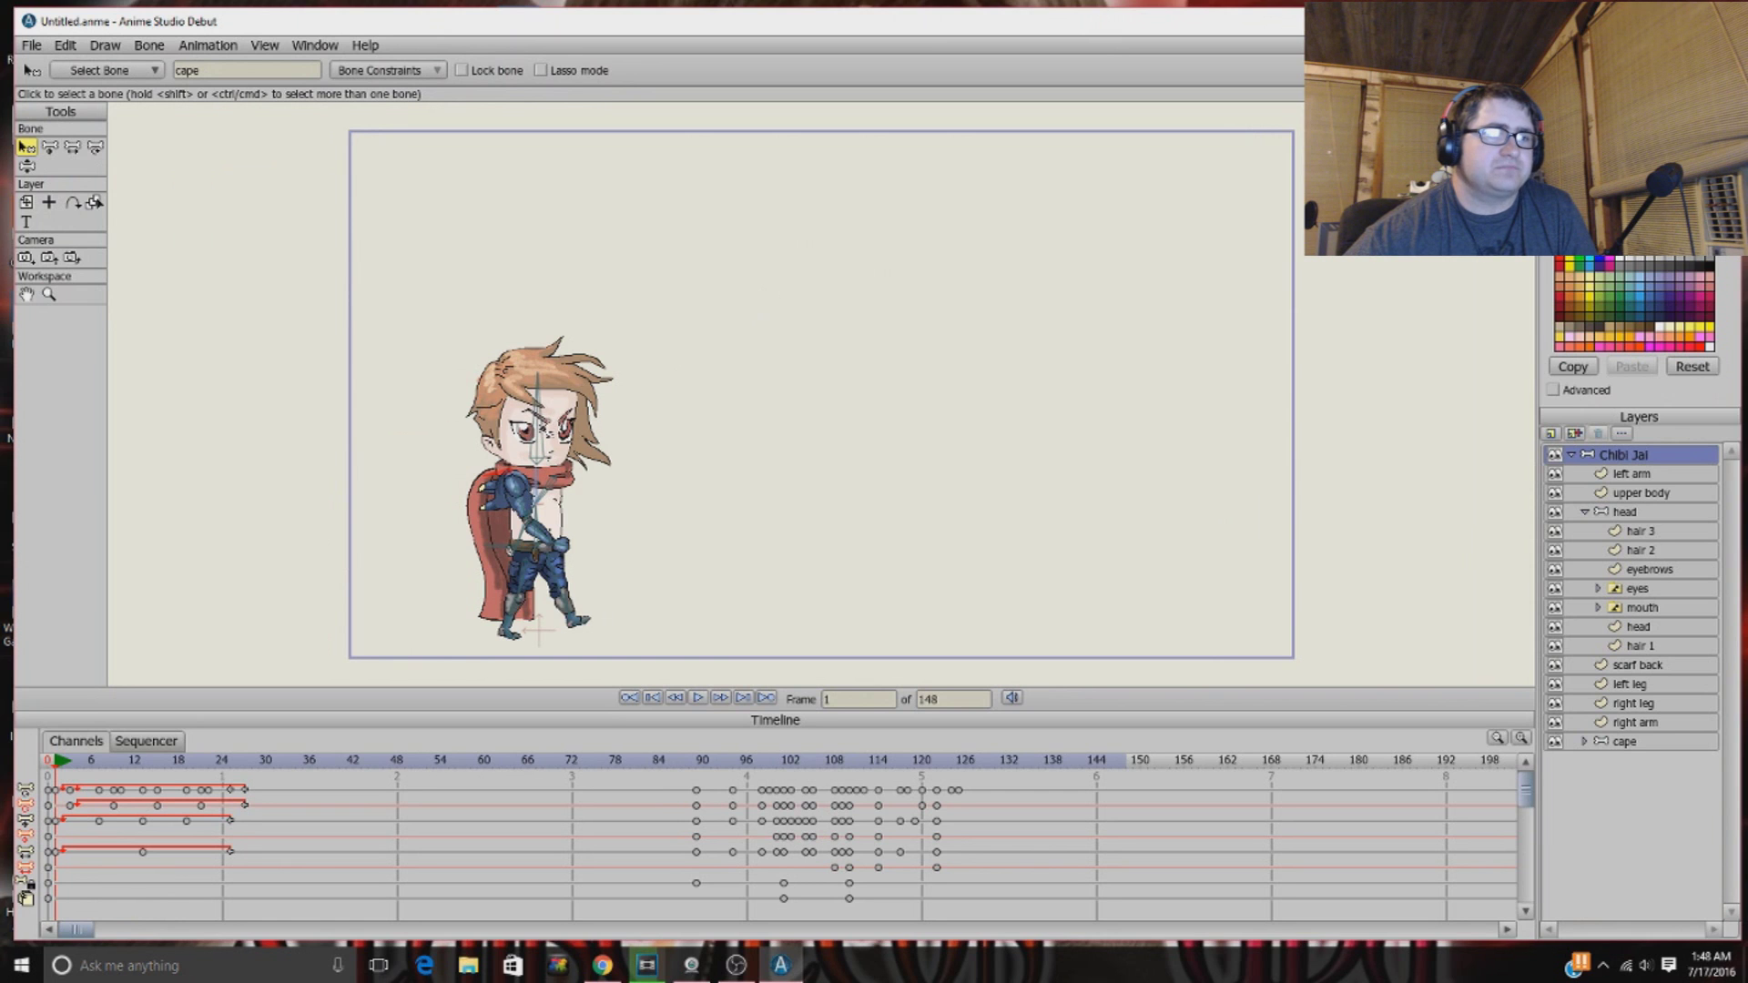
Step: Examine the Chibi Jai sample character's head bone and left arm layer, and play back its walking animation
click(544, 434)
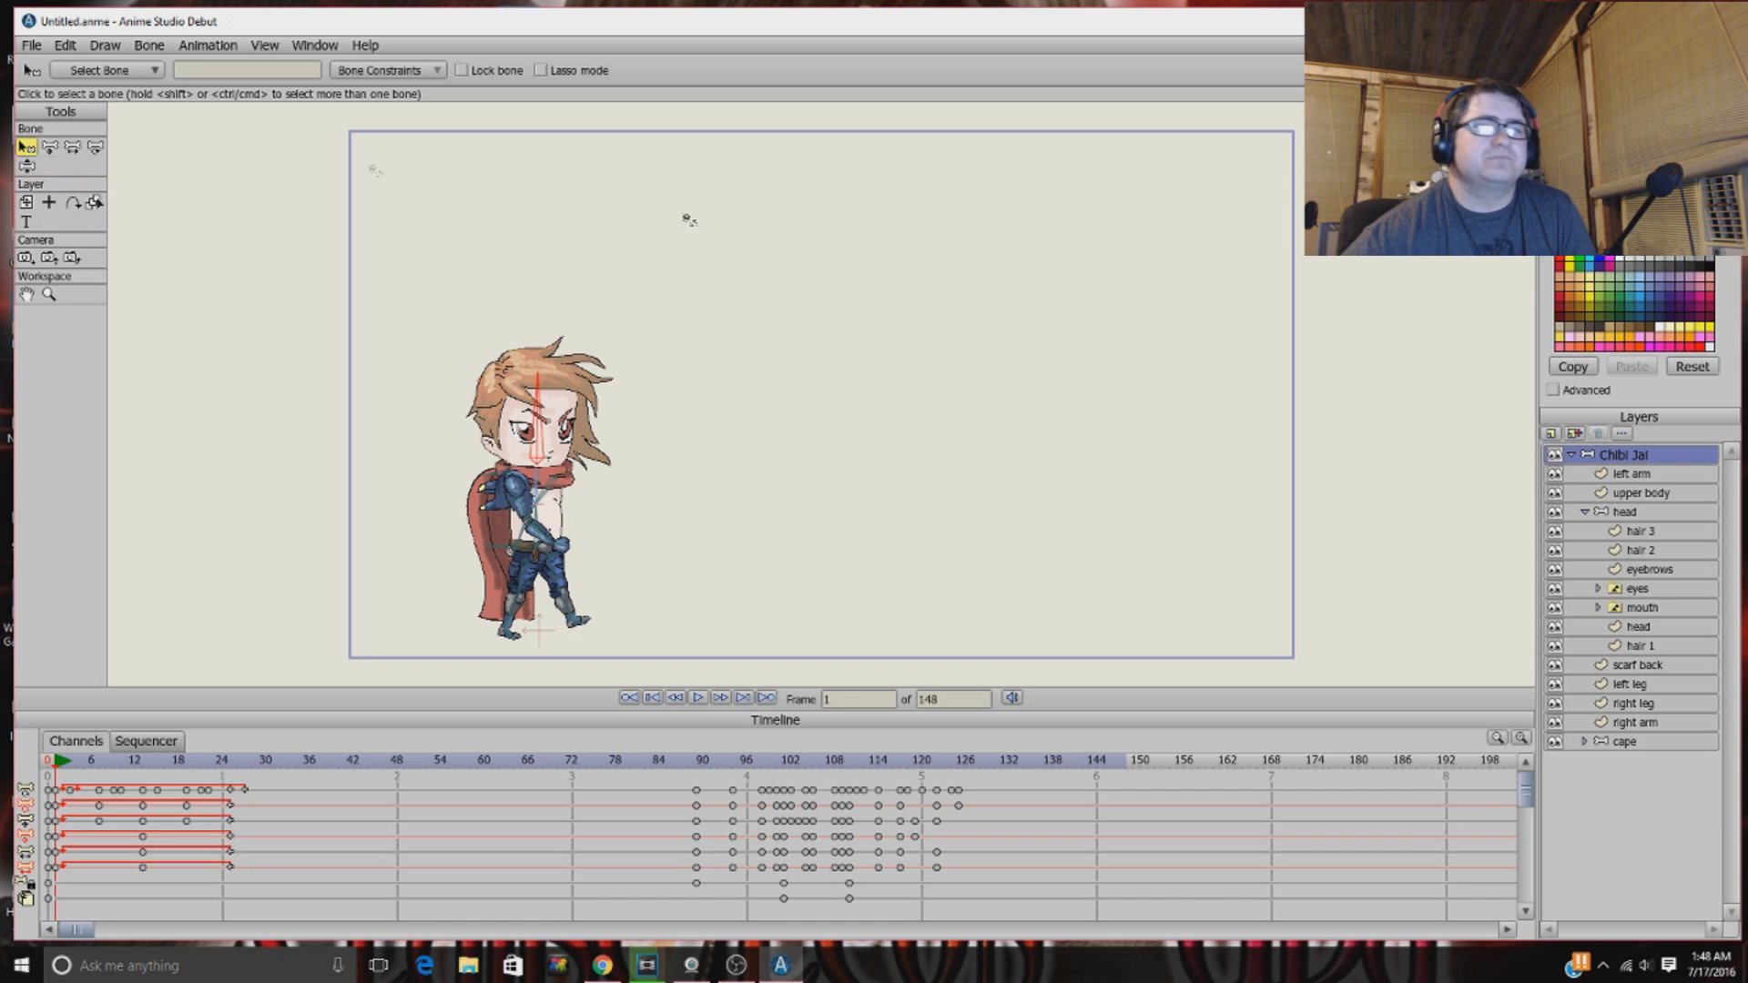
click(1547, 473)
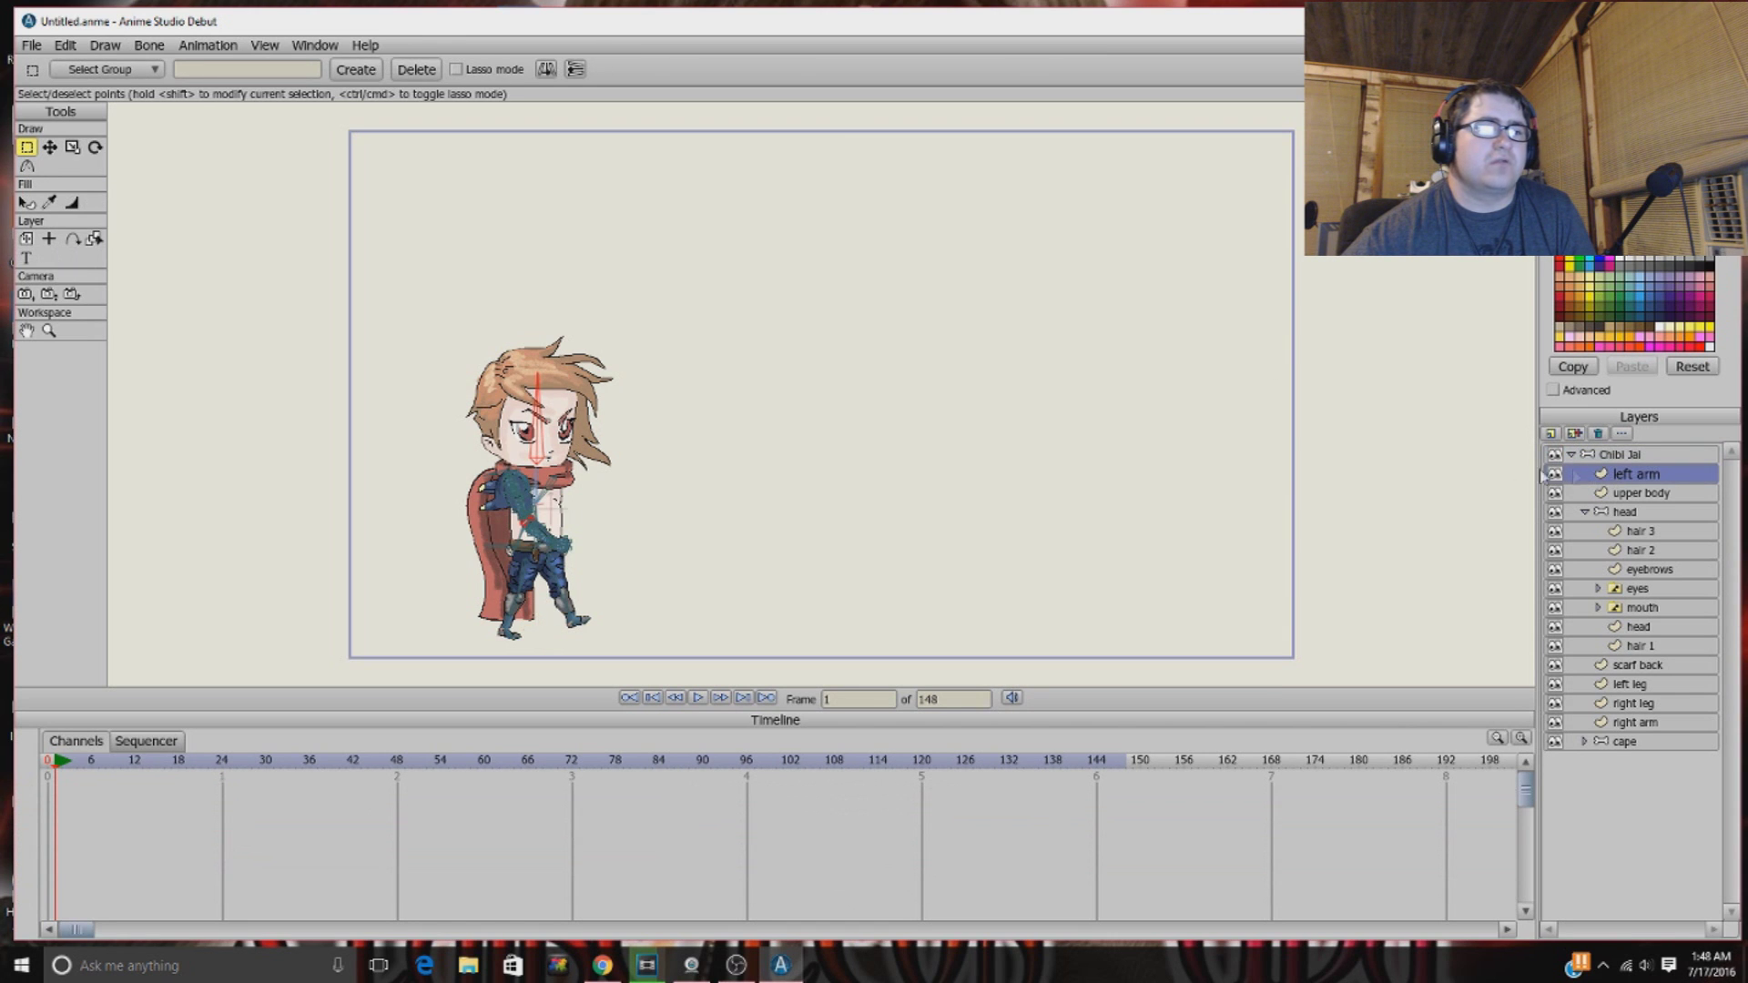
click(552, 539)
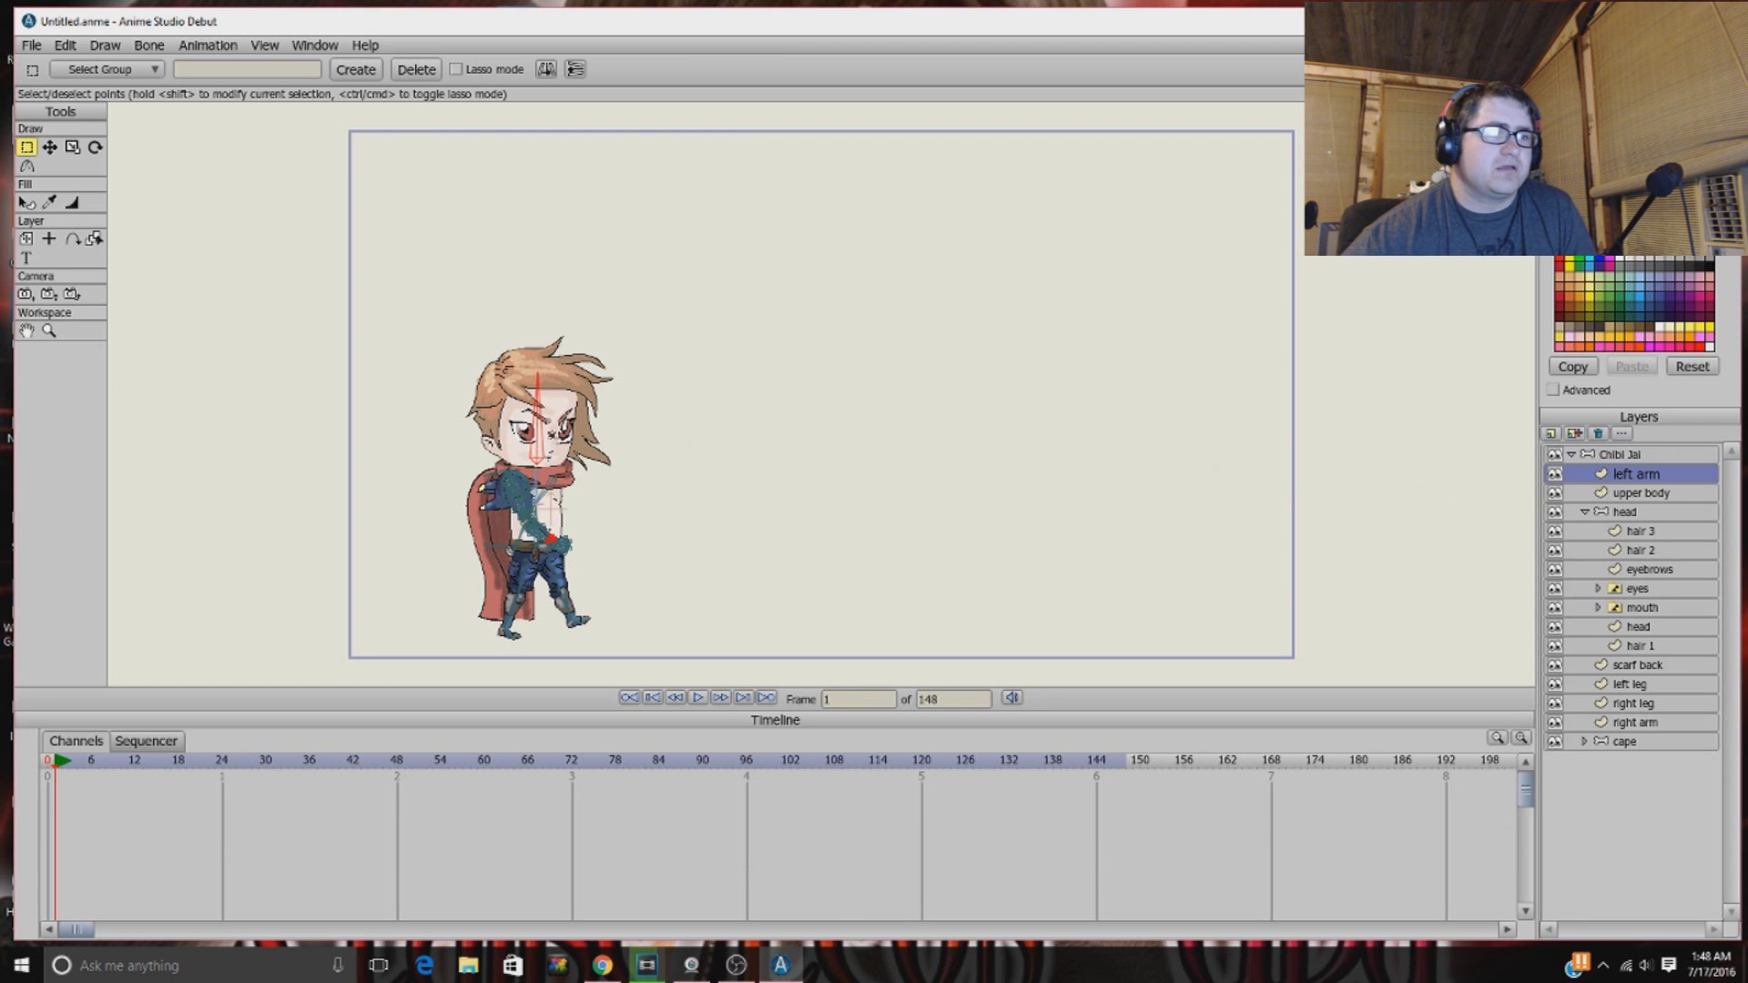
click(698, 697)
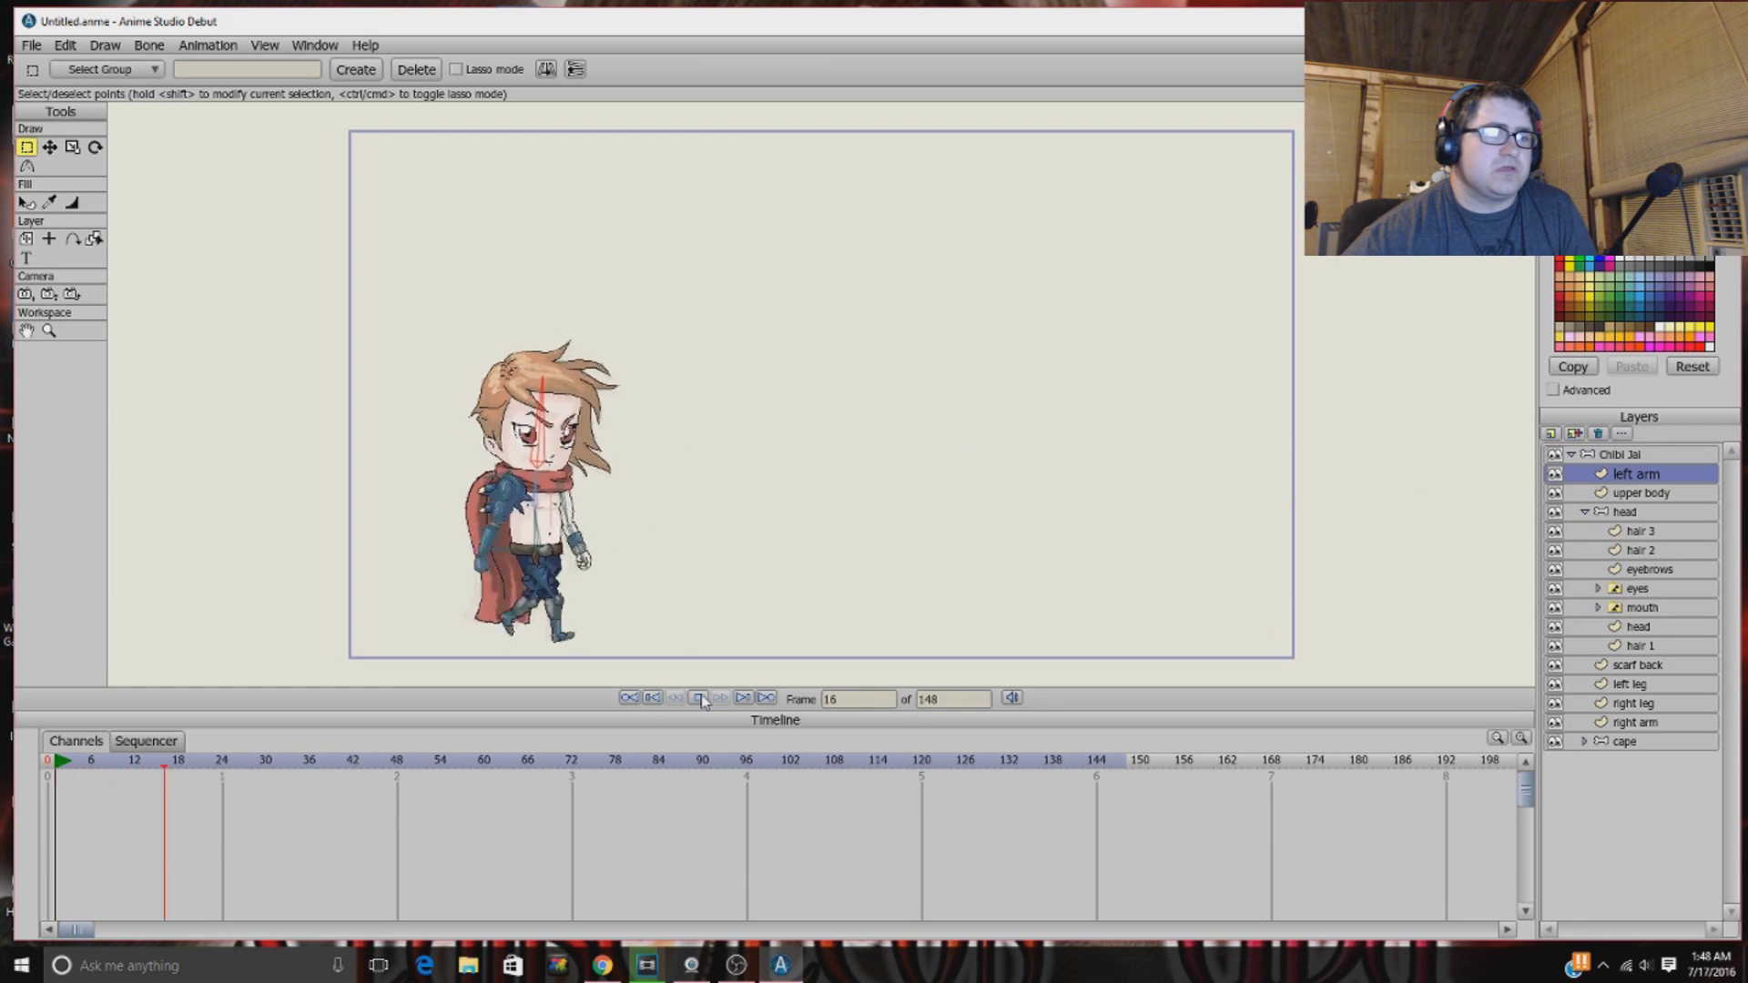
click(698, 698)
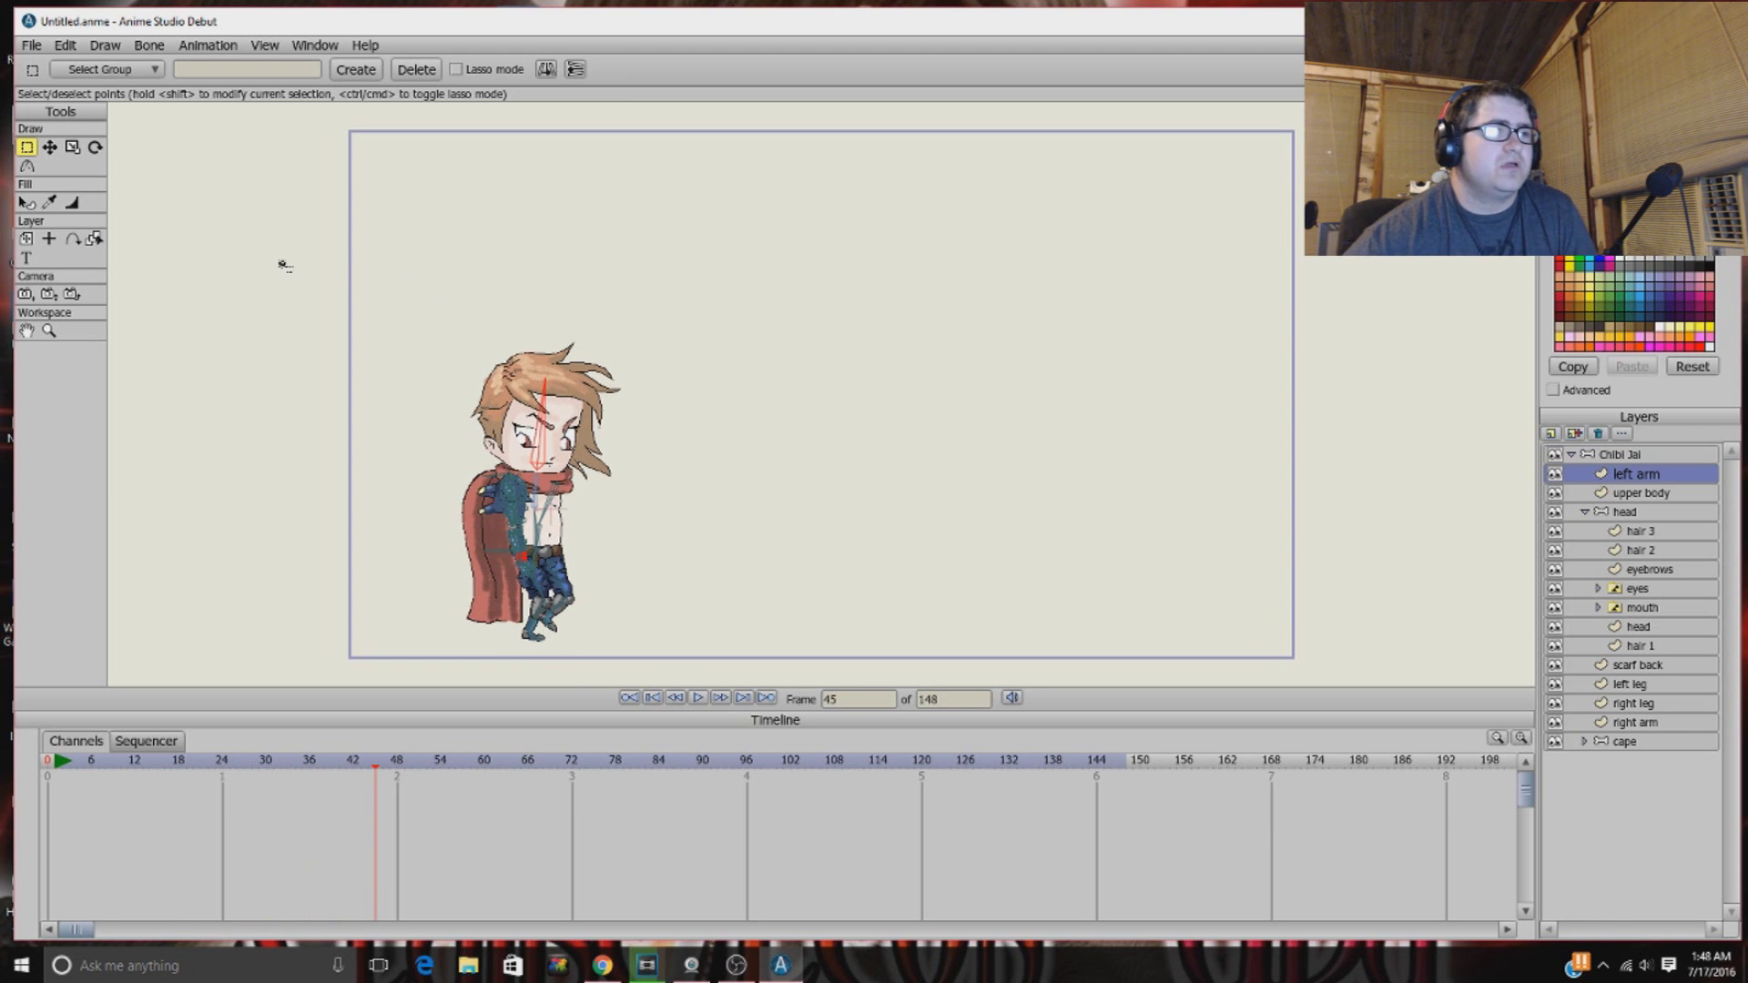
Step: Create a new blank project and activate the Freehand drawing tool
click(31, 46)
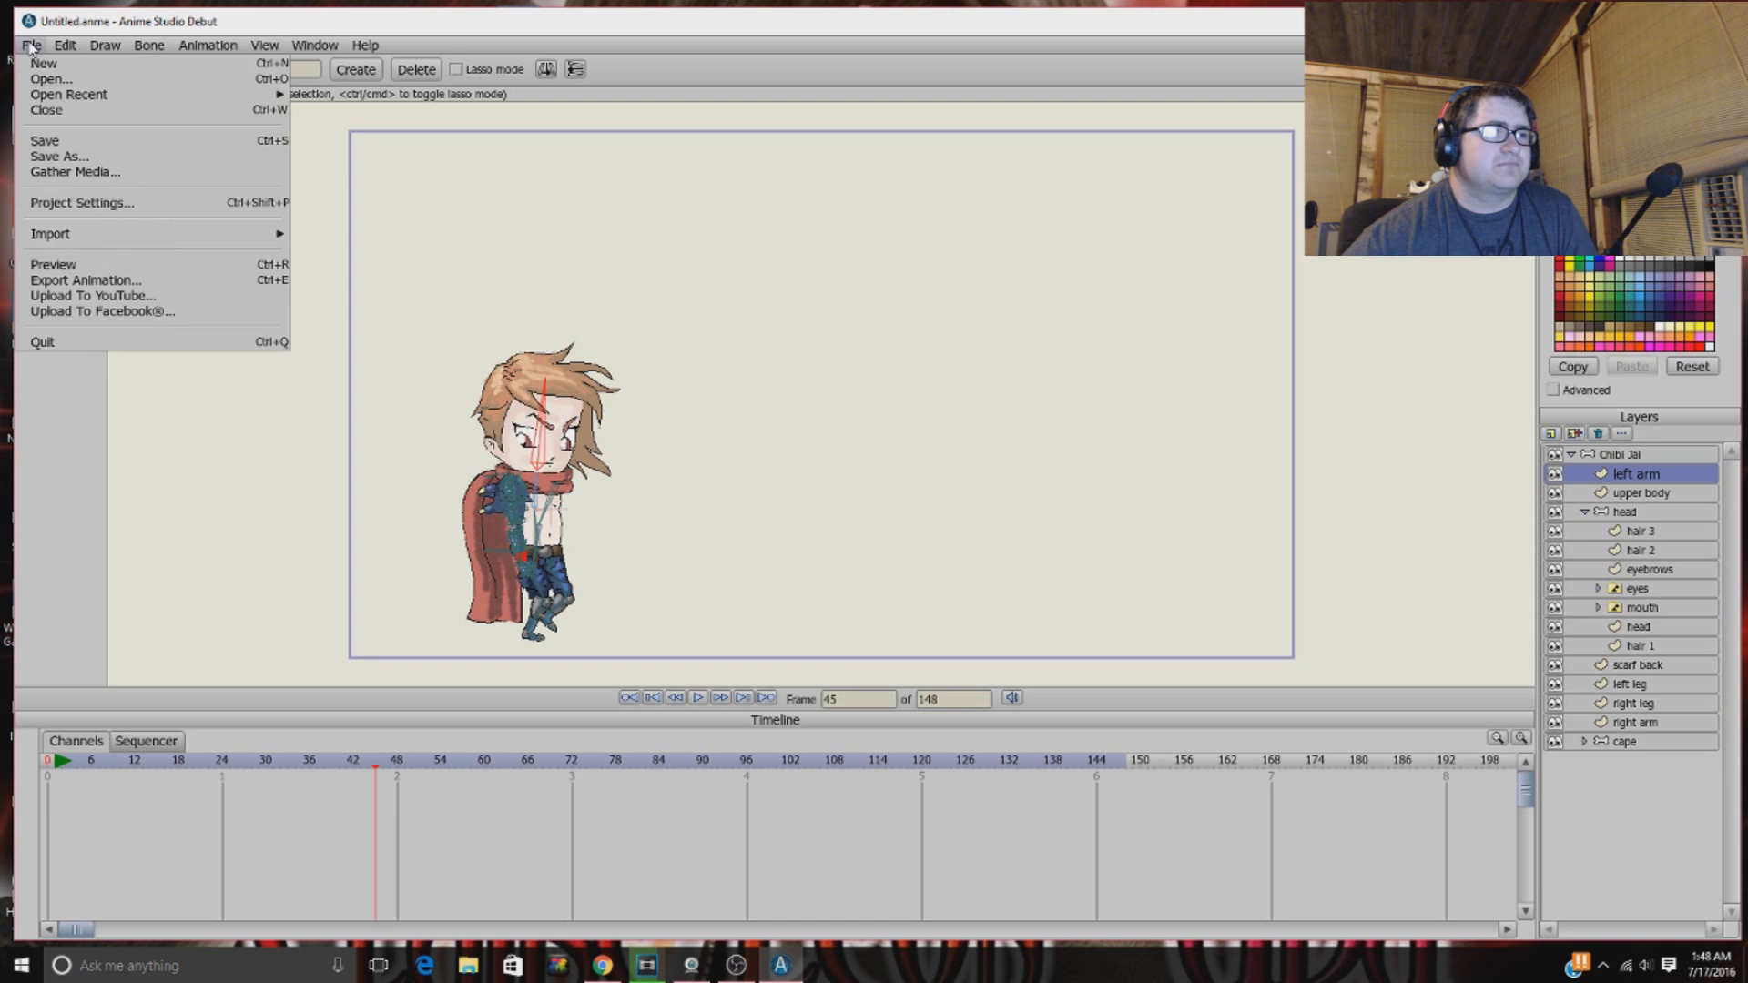
click(50, 69)
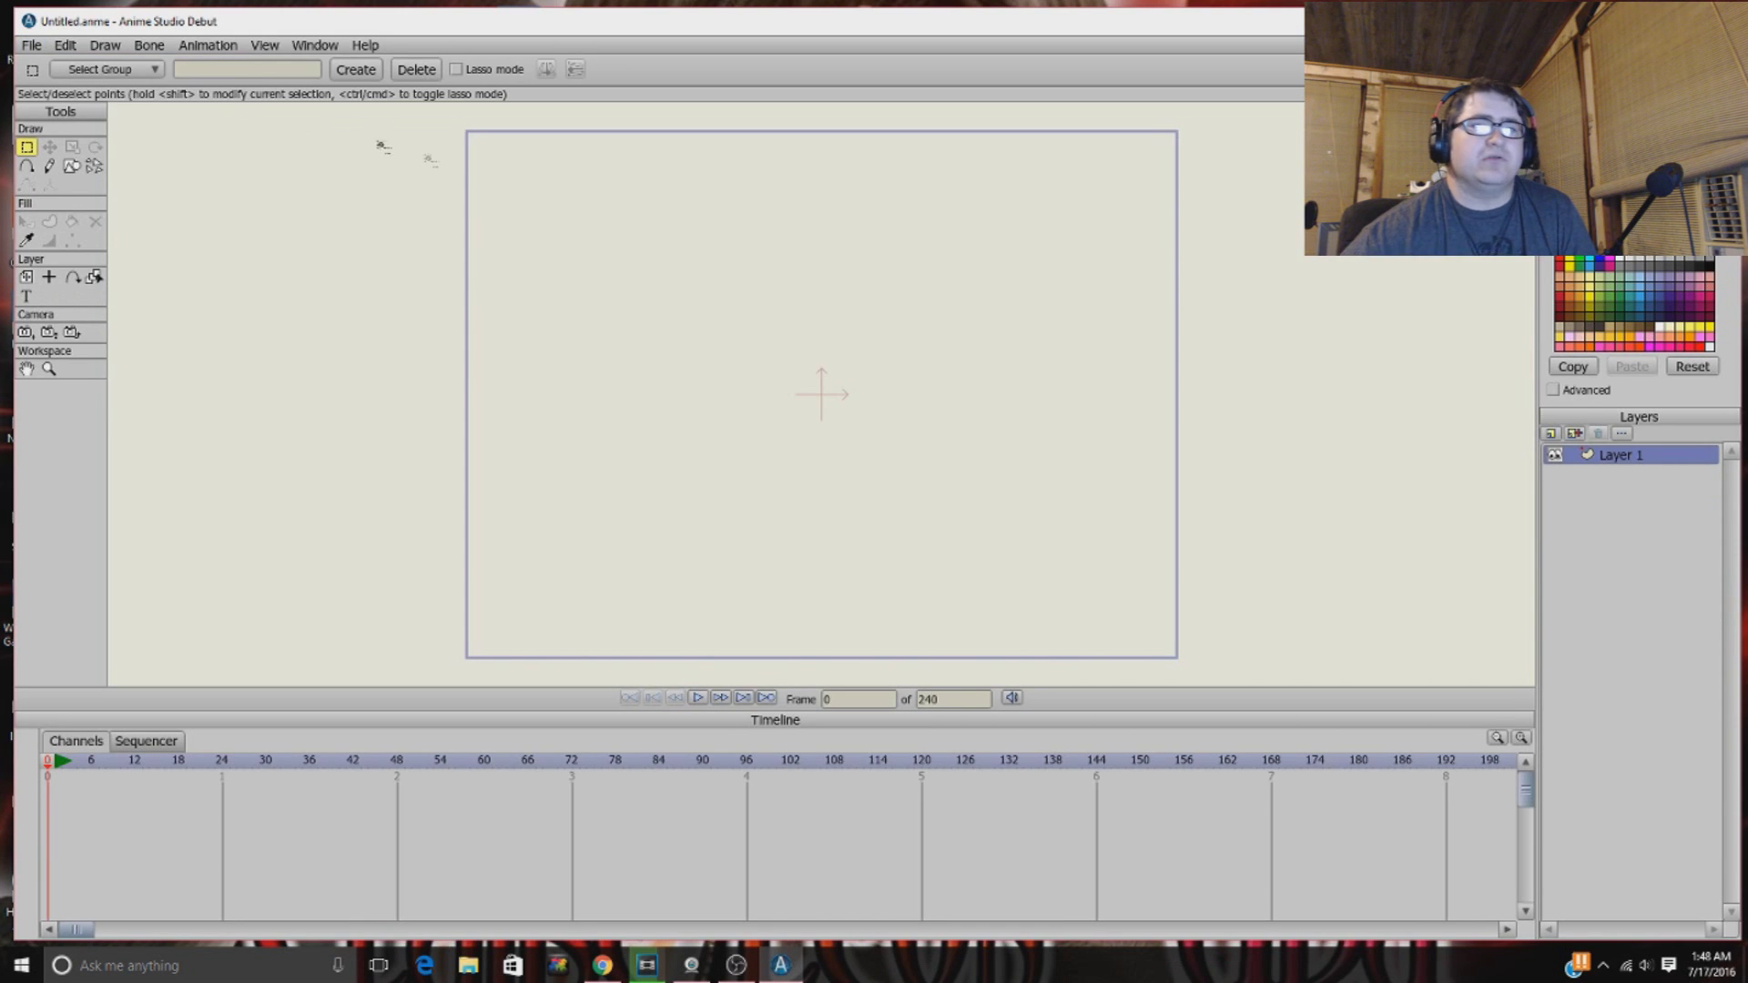
click(49, 165)
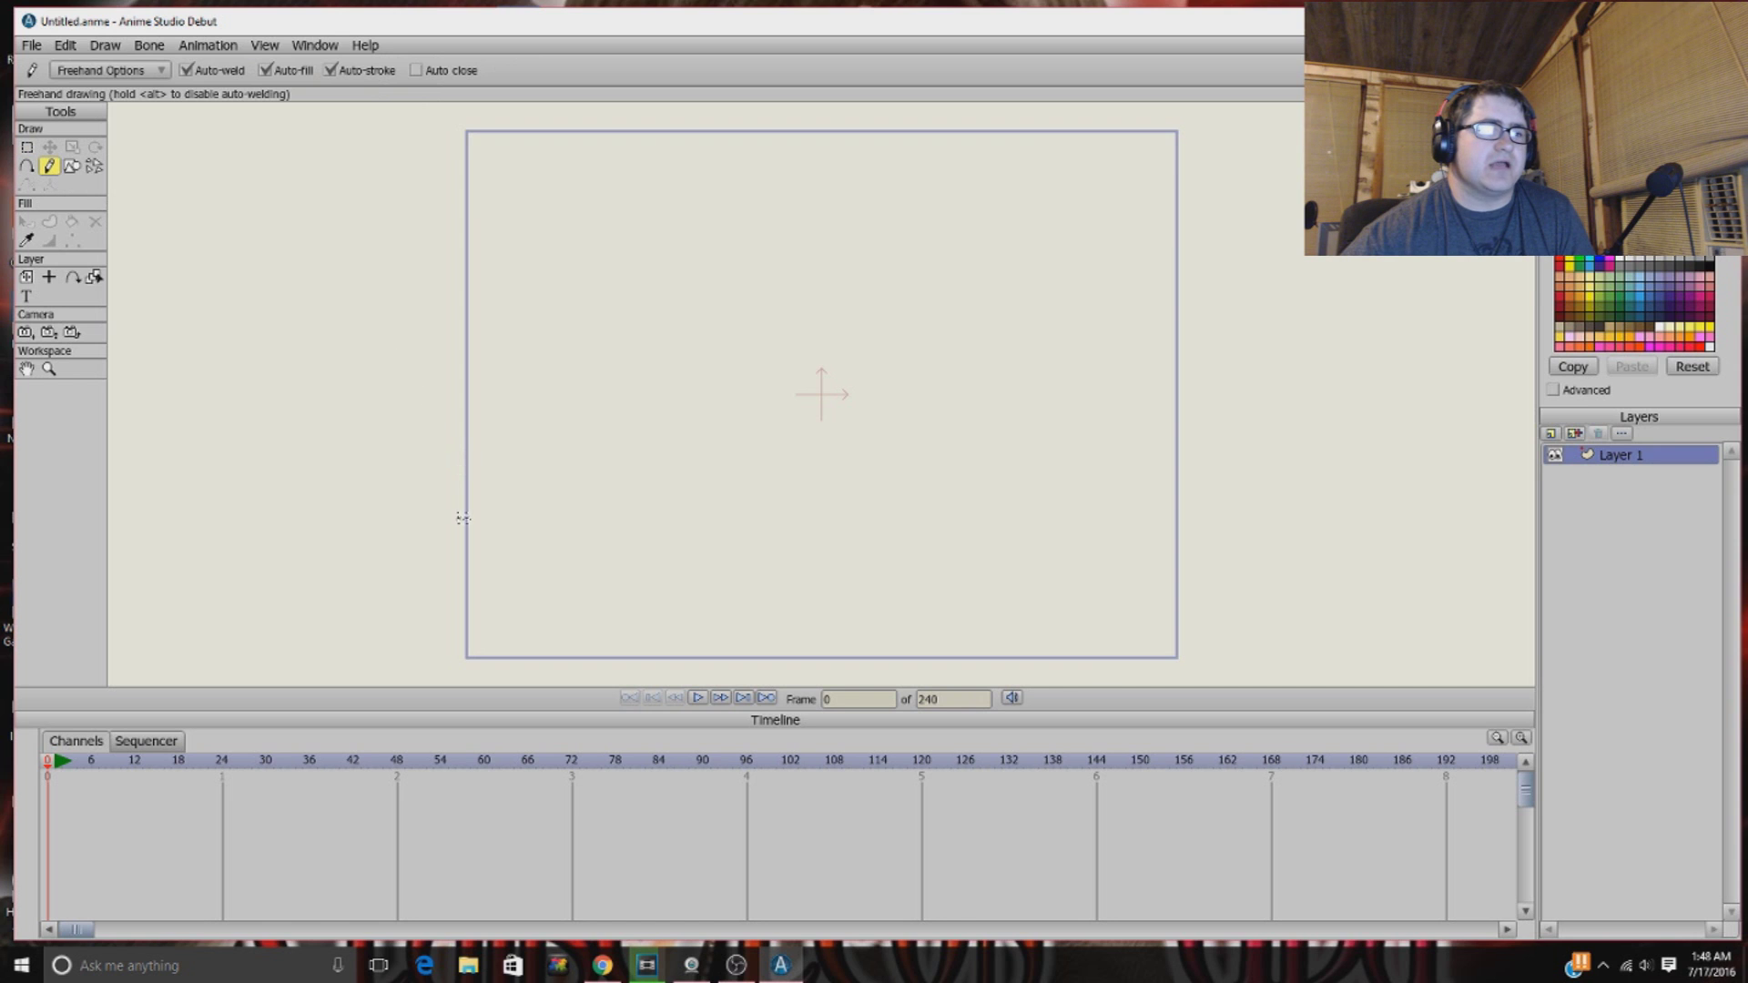
mouse_move(499, 506)
mouse_down()
mouse_move(993, 498)
mouse_move(1185, 528)
mouse_up()
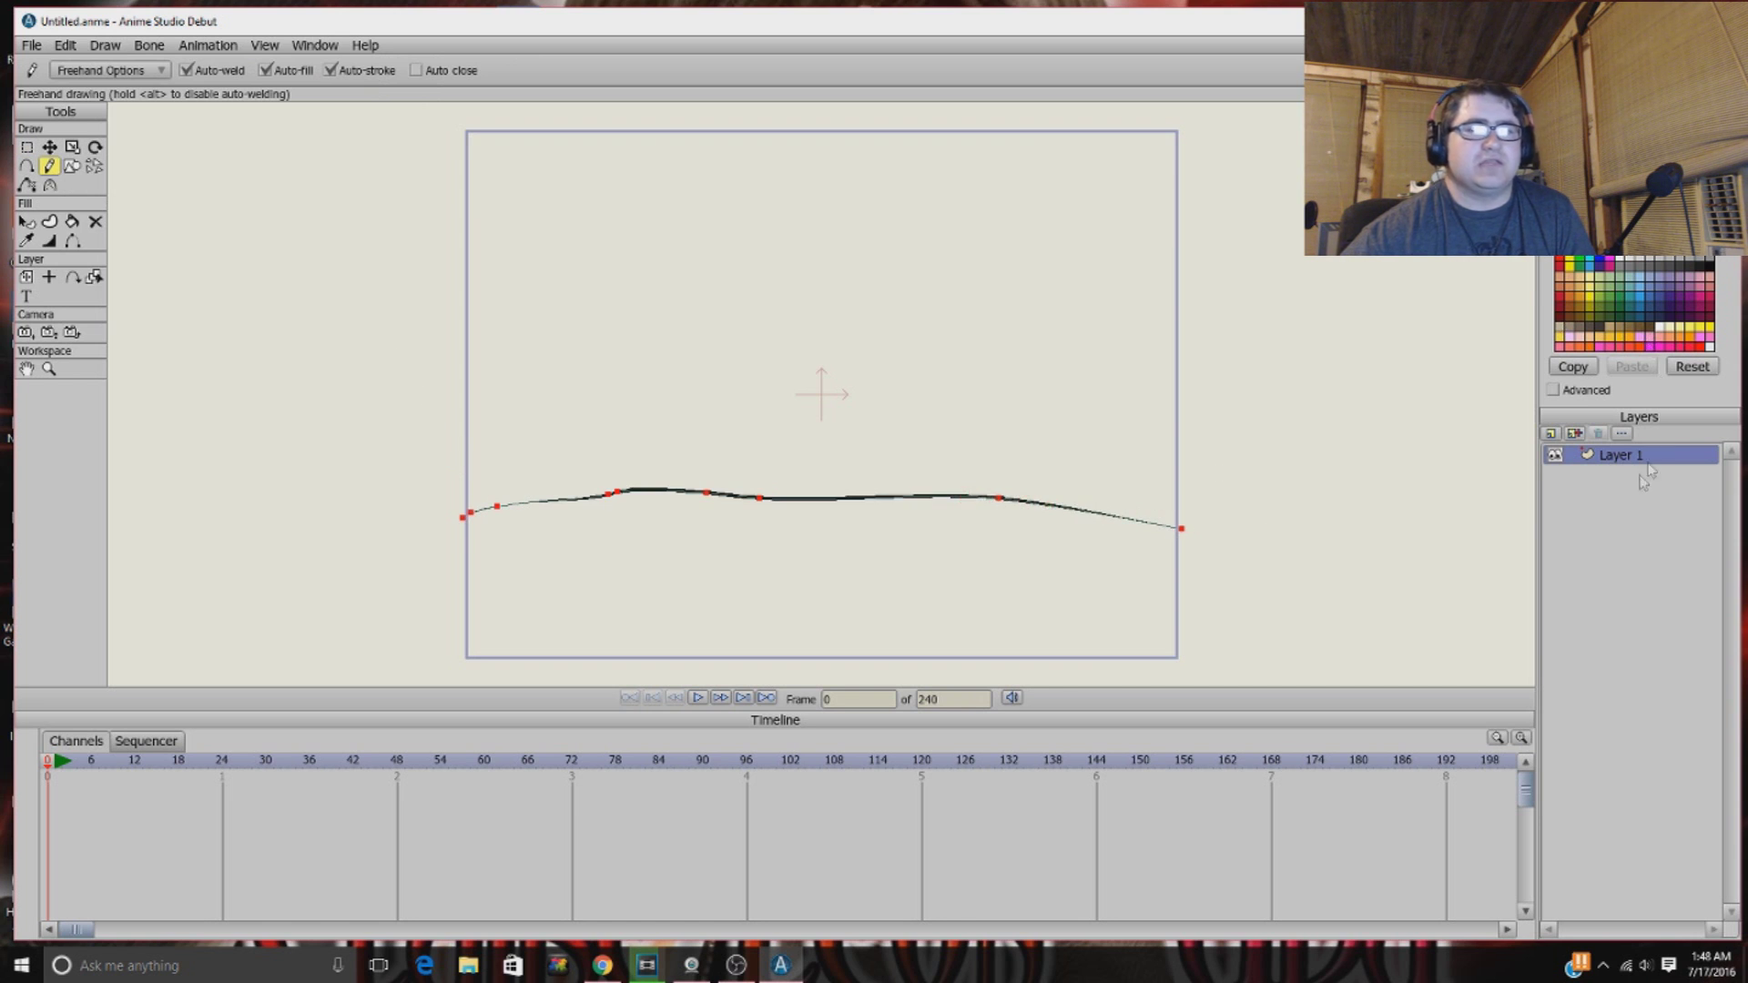
click(1552, 435)
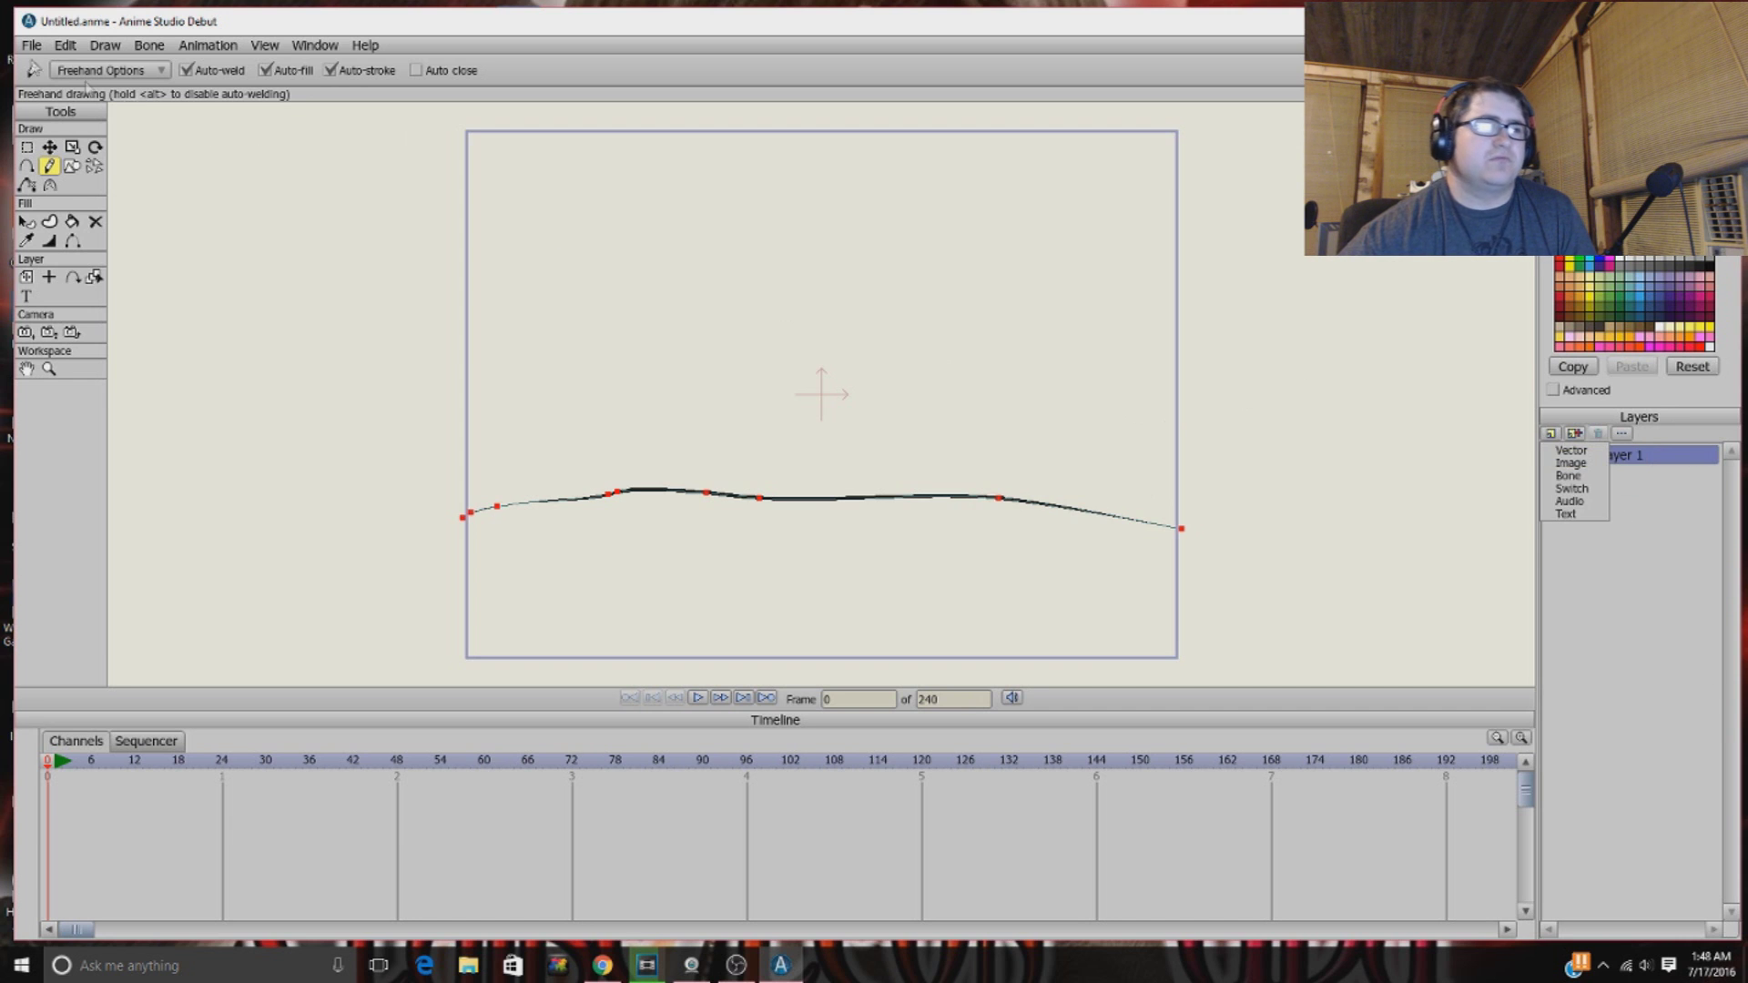
click(31, 45)
click(168, 127)
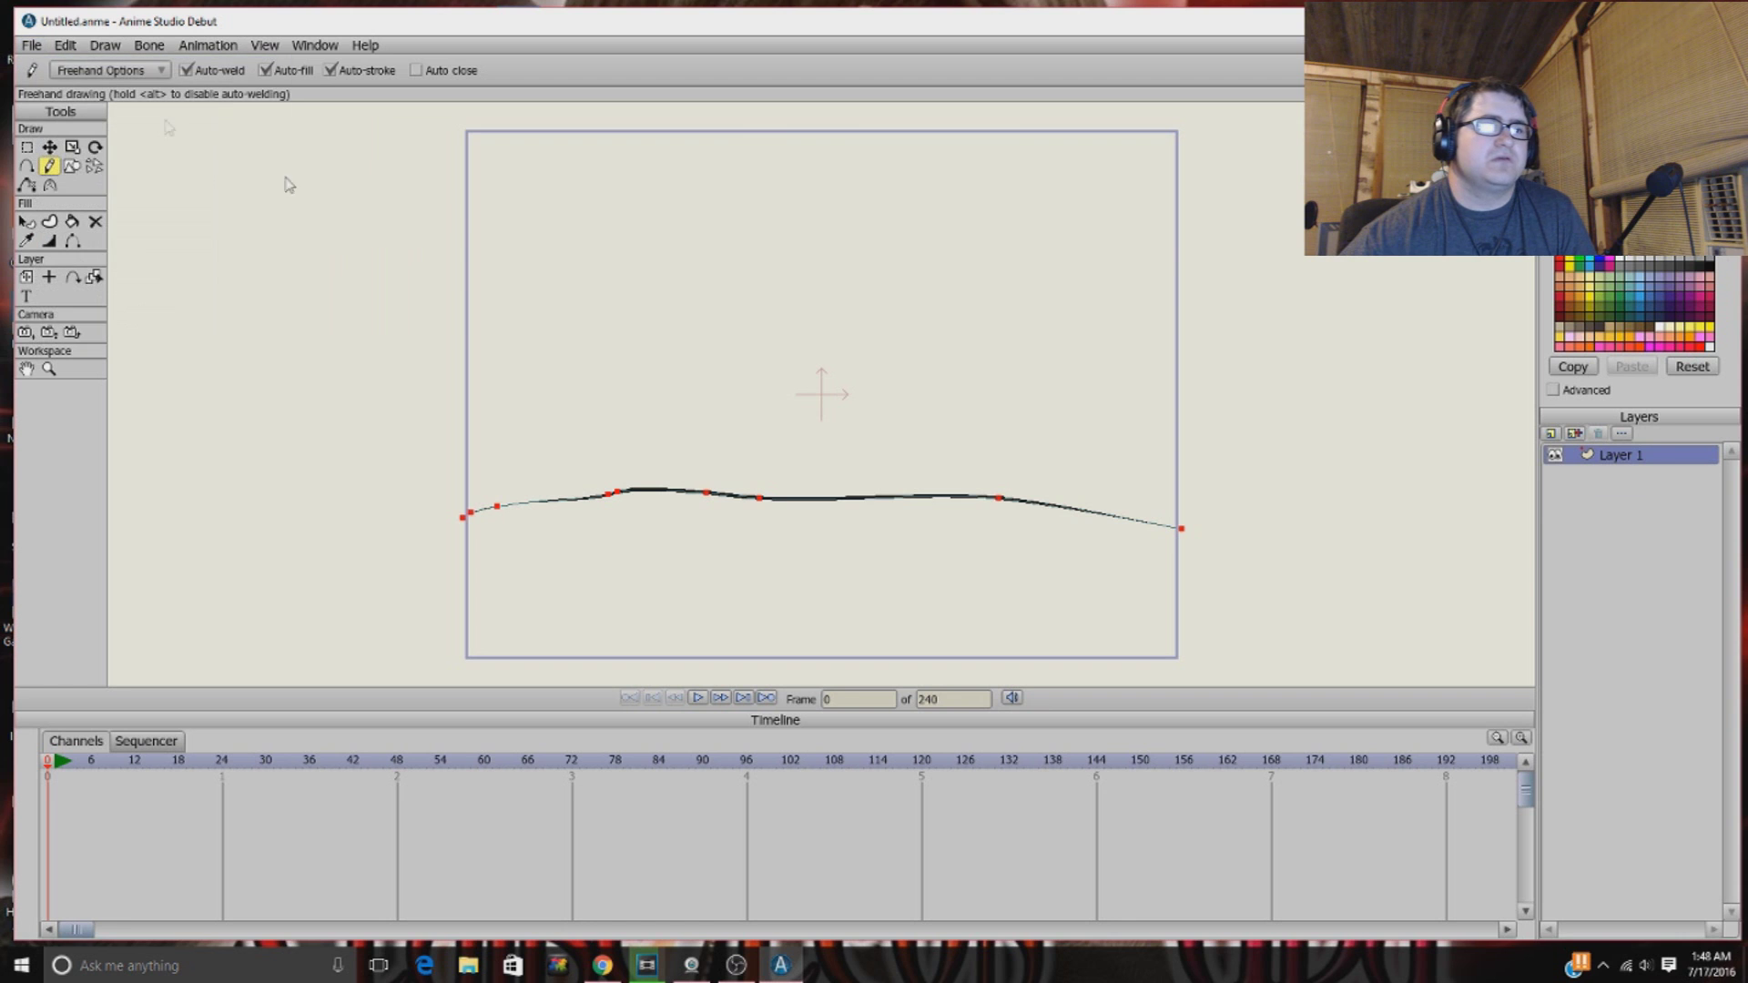
click(875, 522)
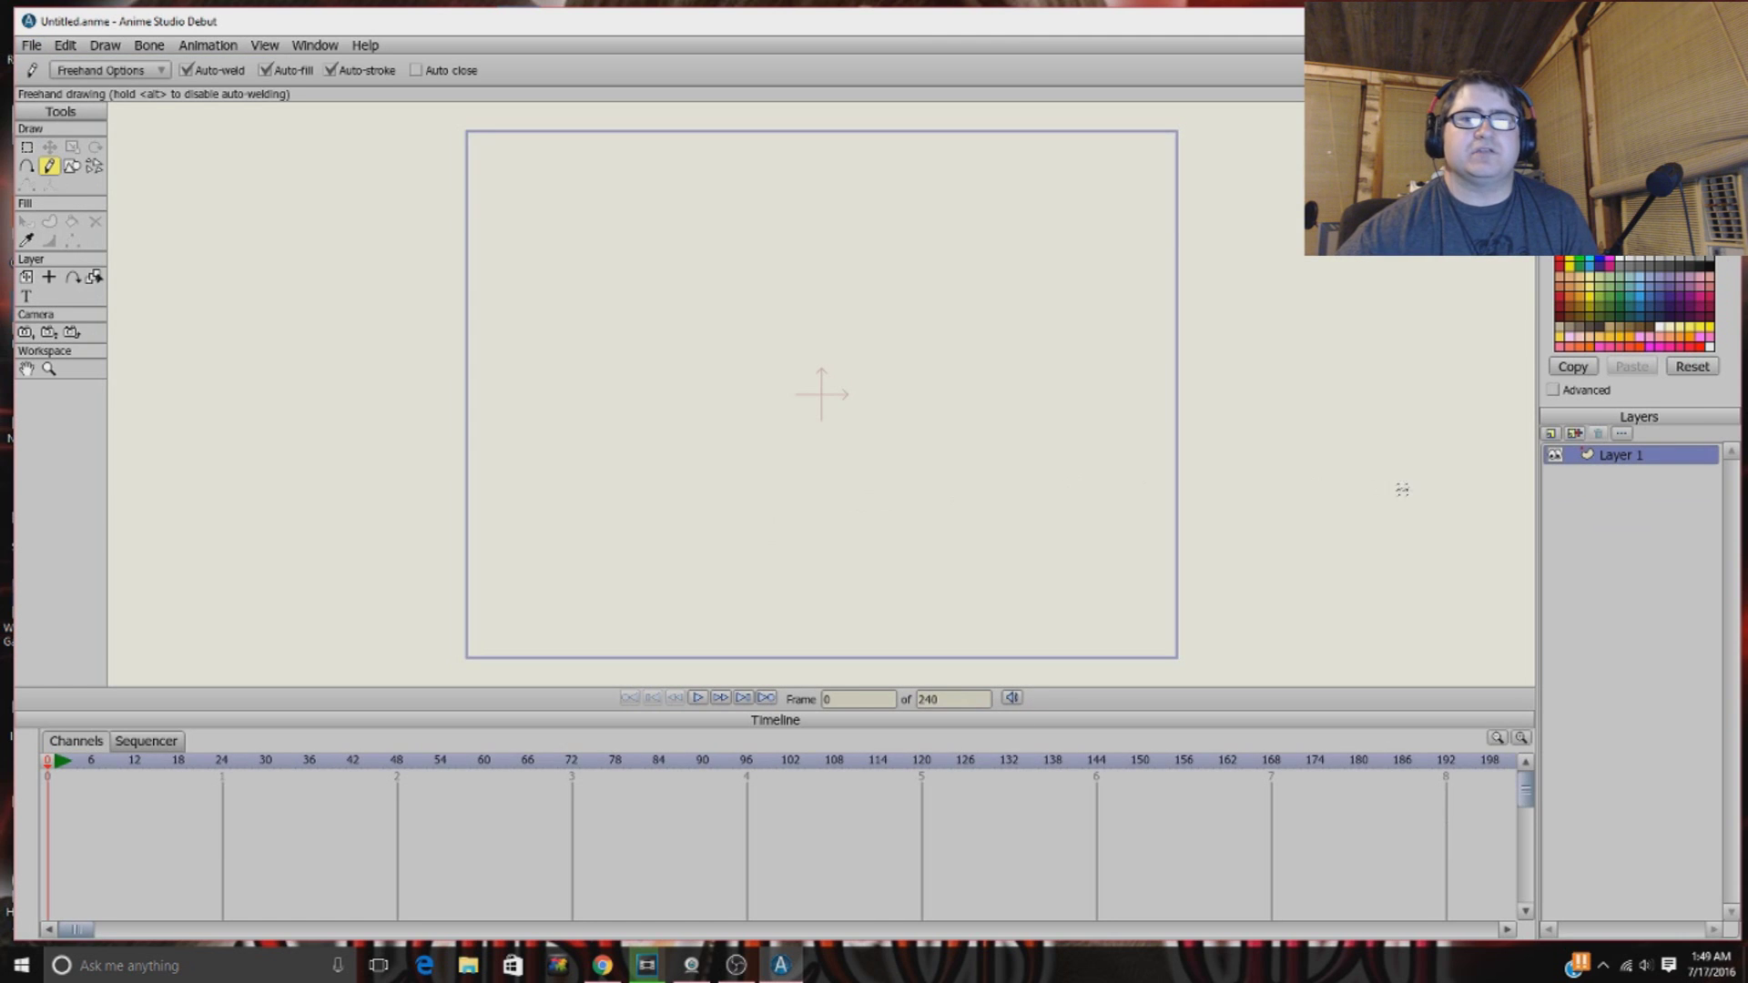
Step: Add a vector layer named "ground" and draw a gently curved freehand ground line across the full canvas width
click(1551, 435)
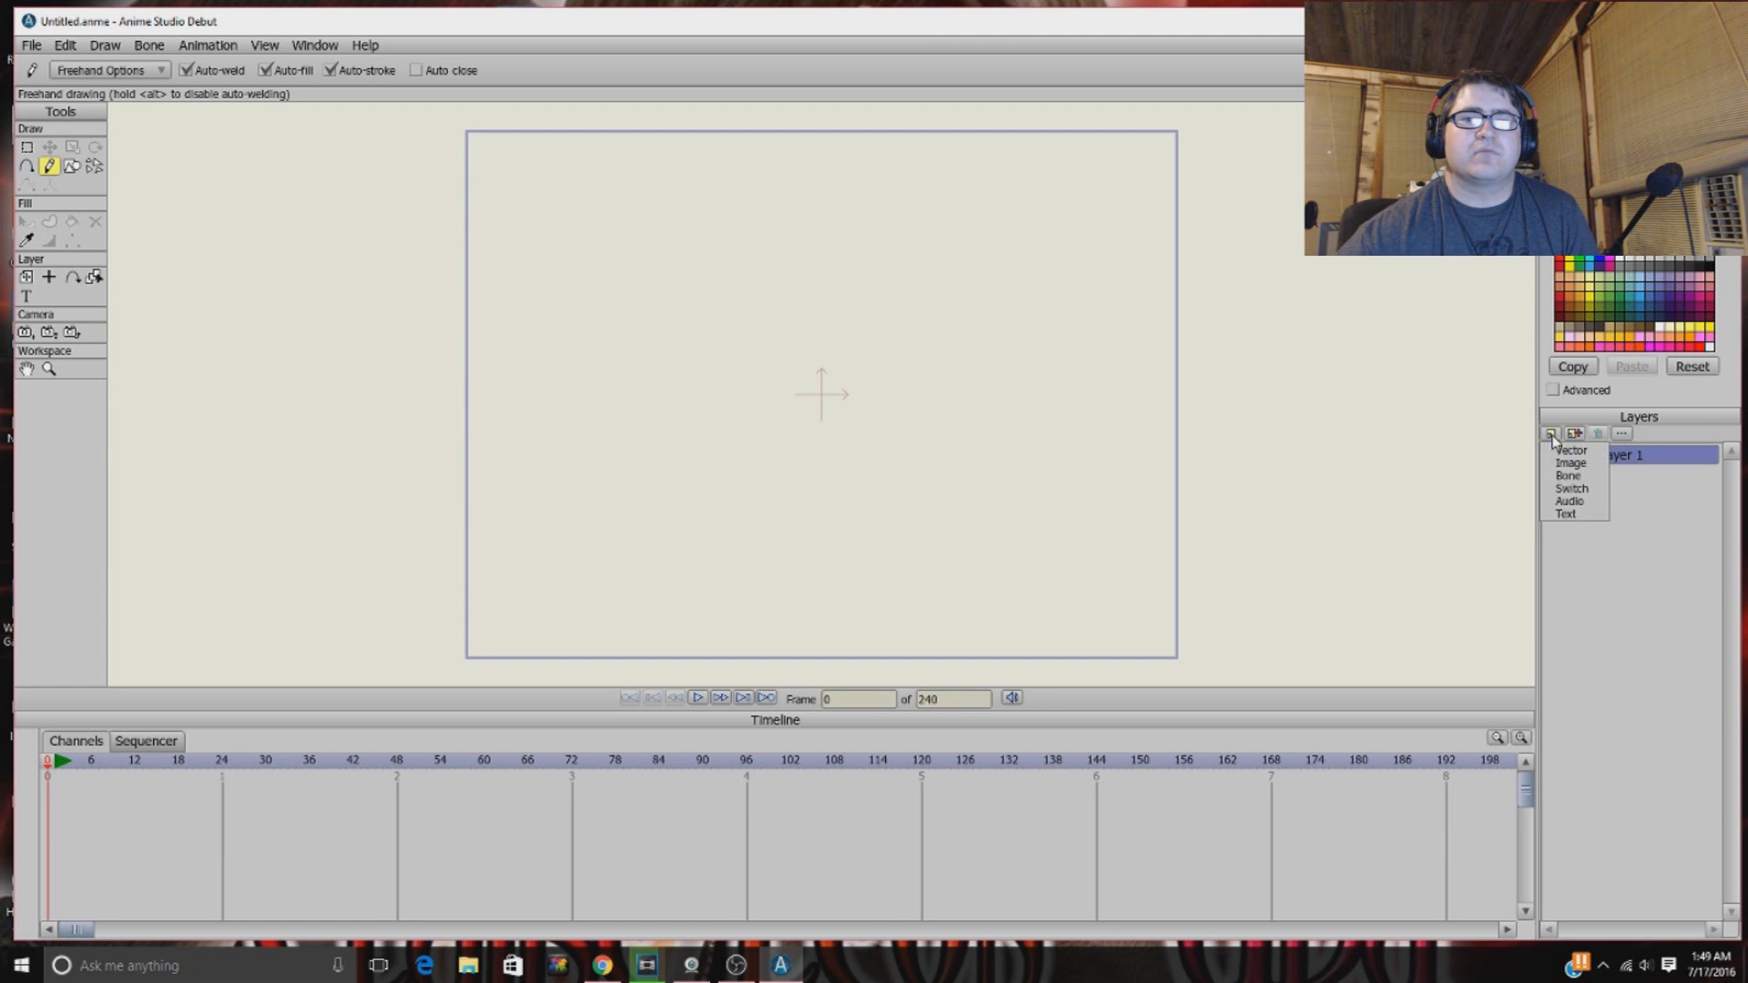
click(1597, 451)
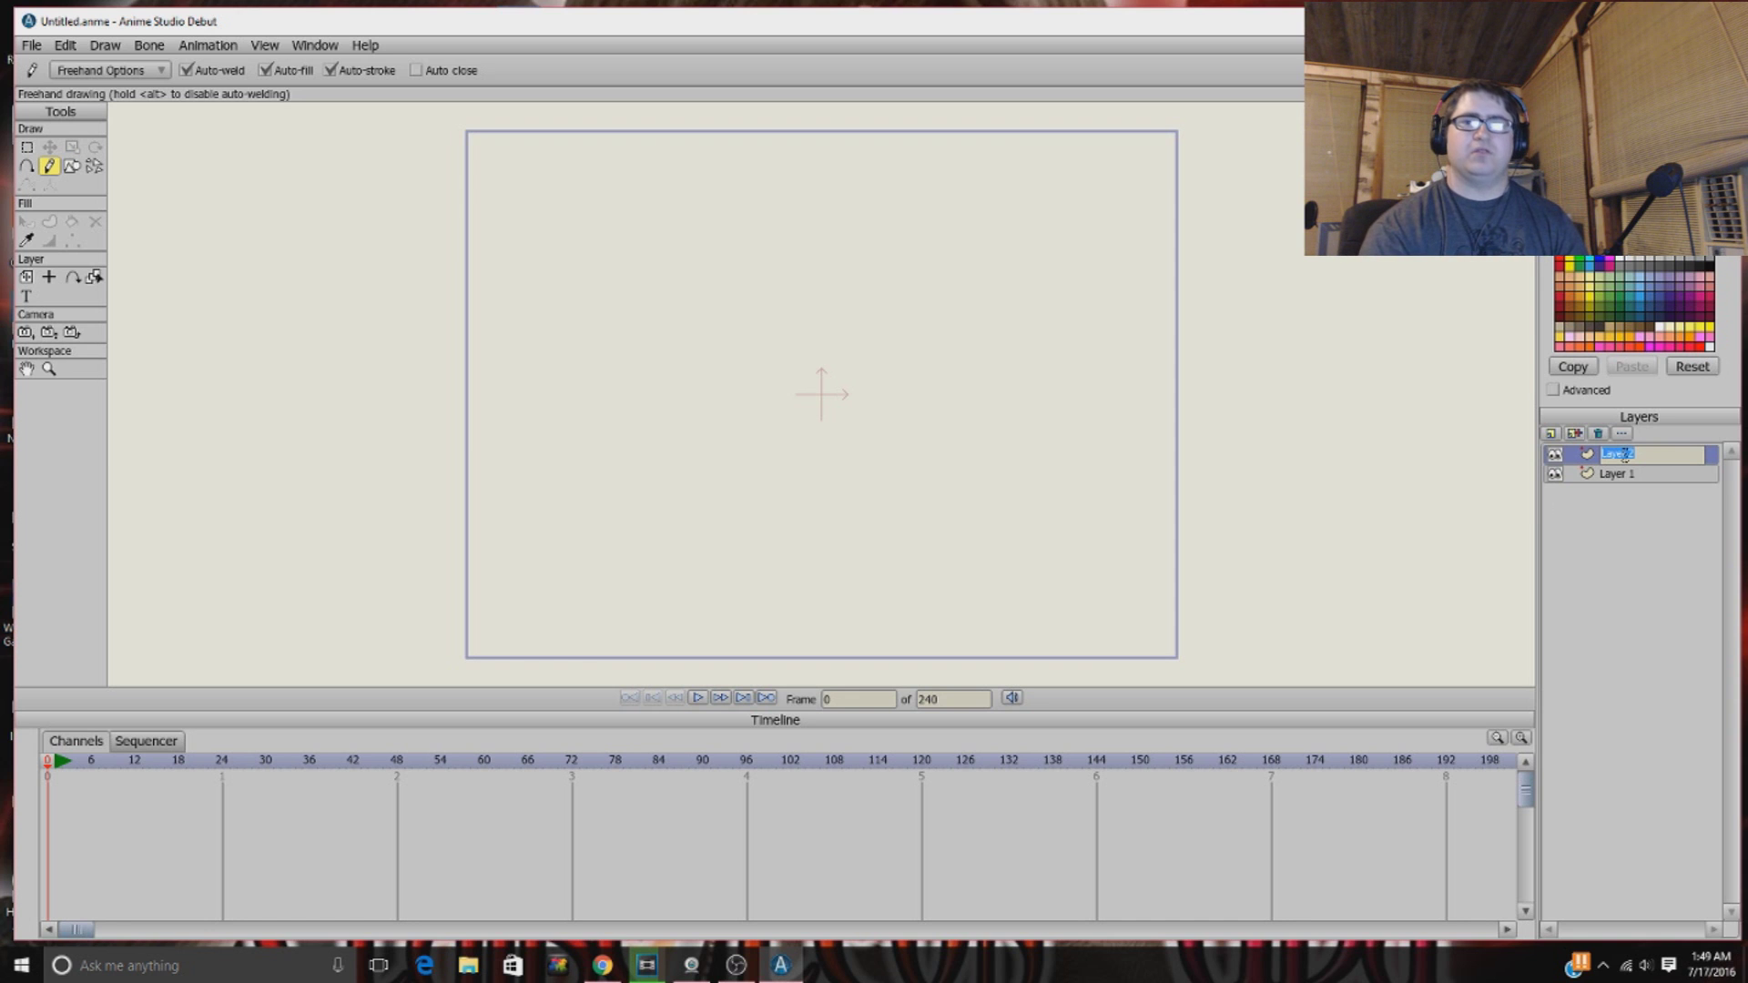
text(pround)
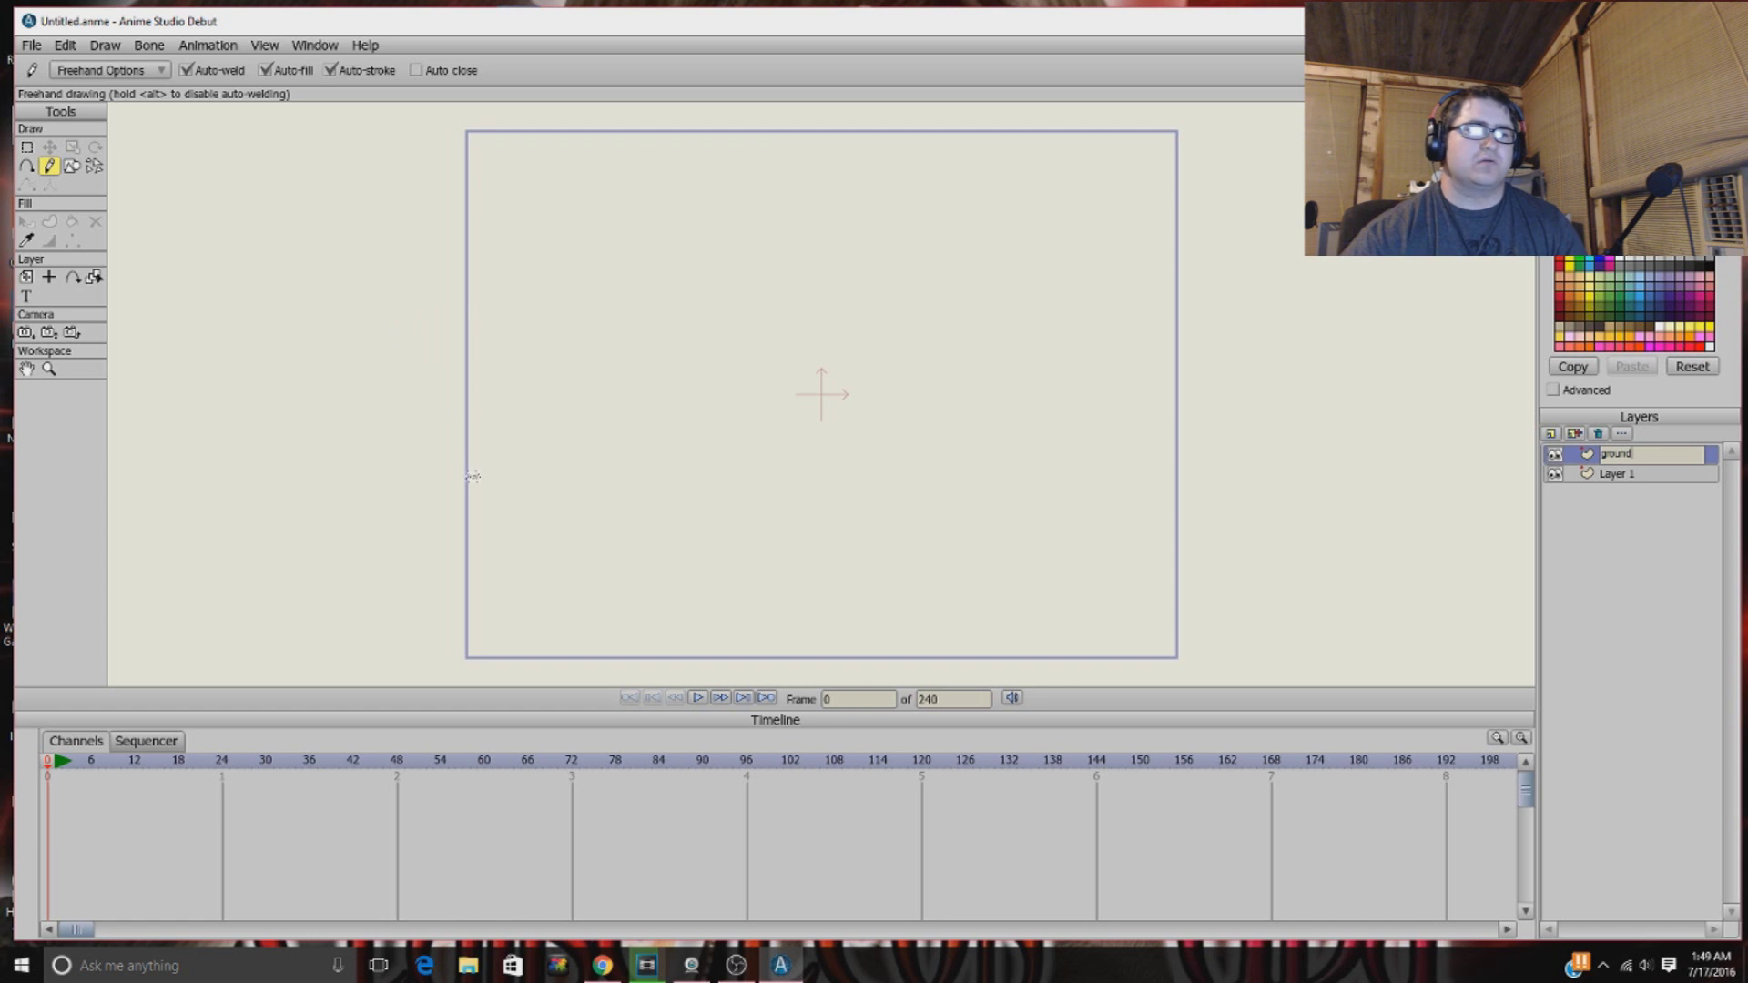
key(Return)
mouse_move(467, 484)
mouse_down()
mouse_move(926, 467)
mouse_move(1227, 507)
mouse_up()
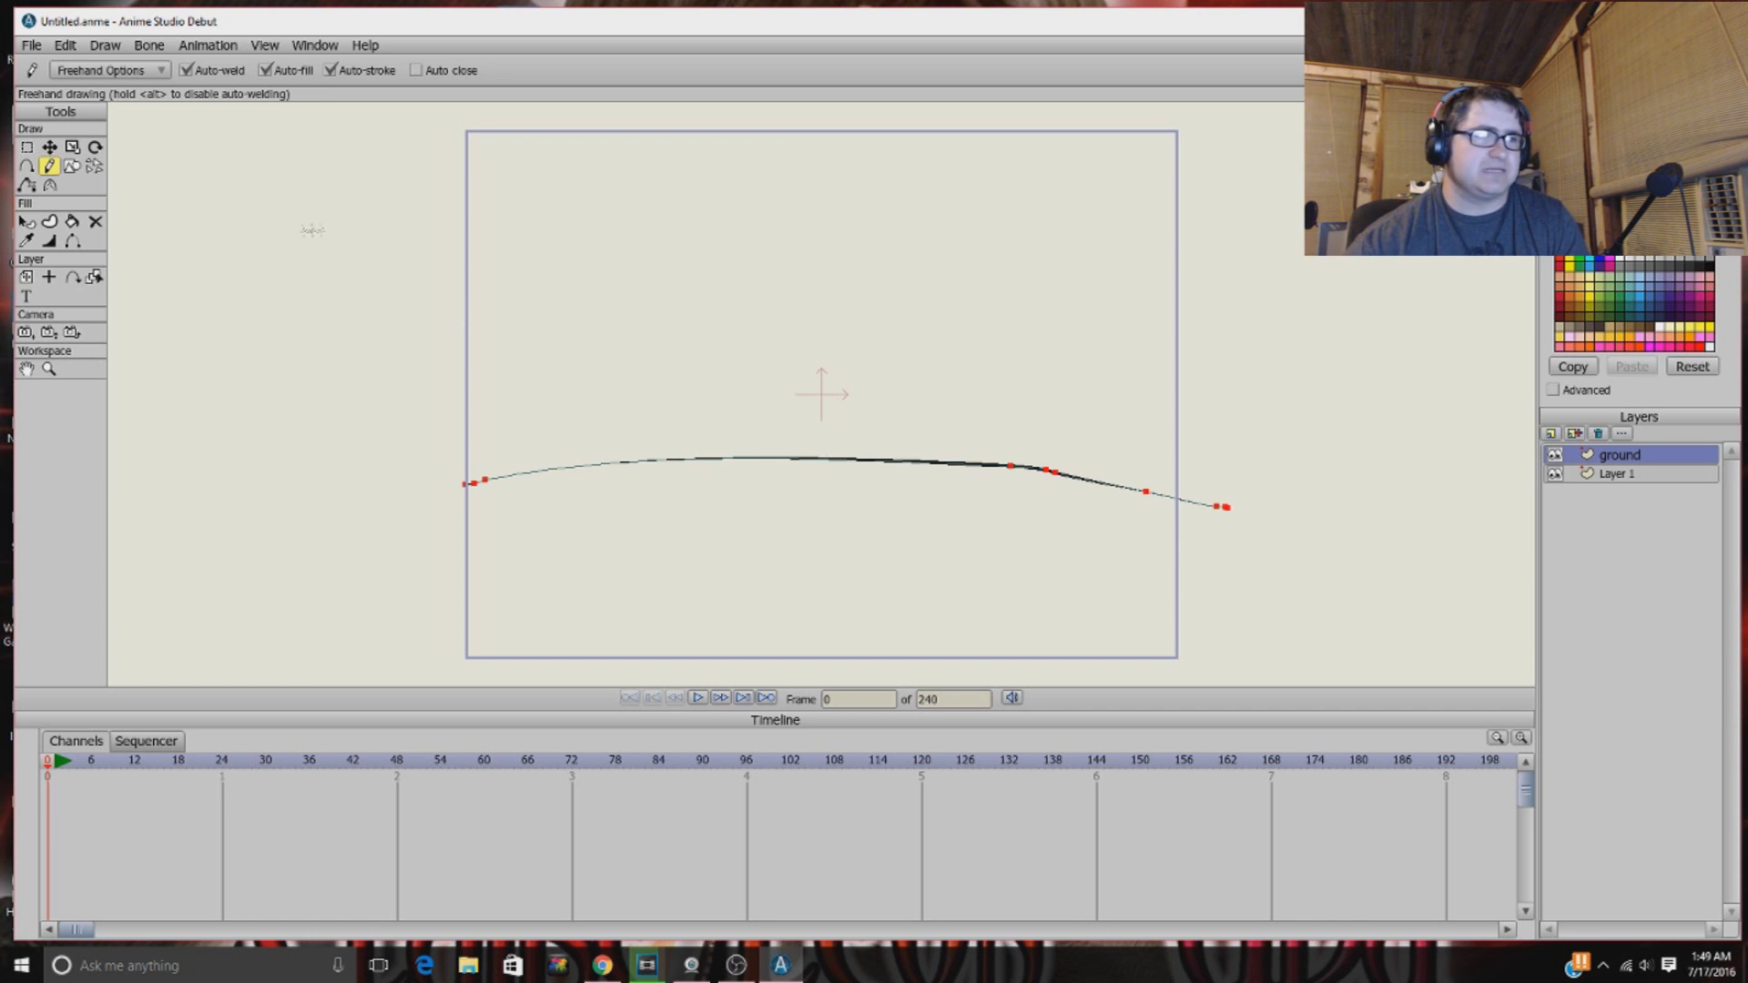
Step: Draw five ovals of varying sizes as craters below the ground line, one of them almost flat
click(72, 168)
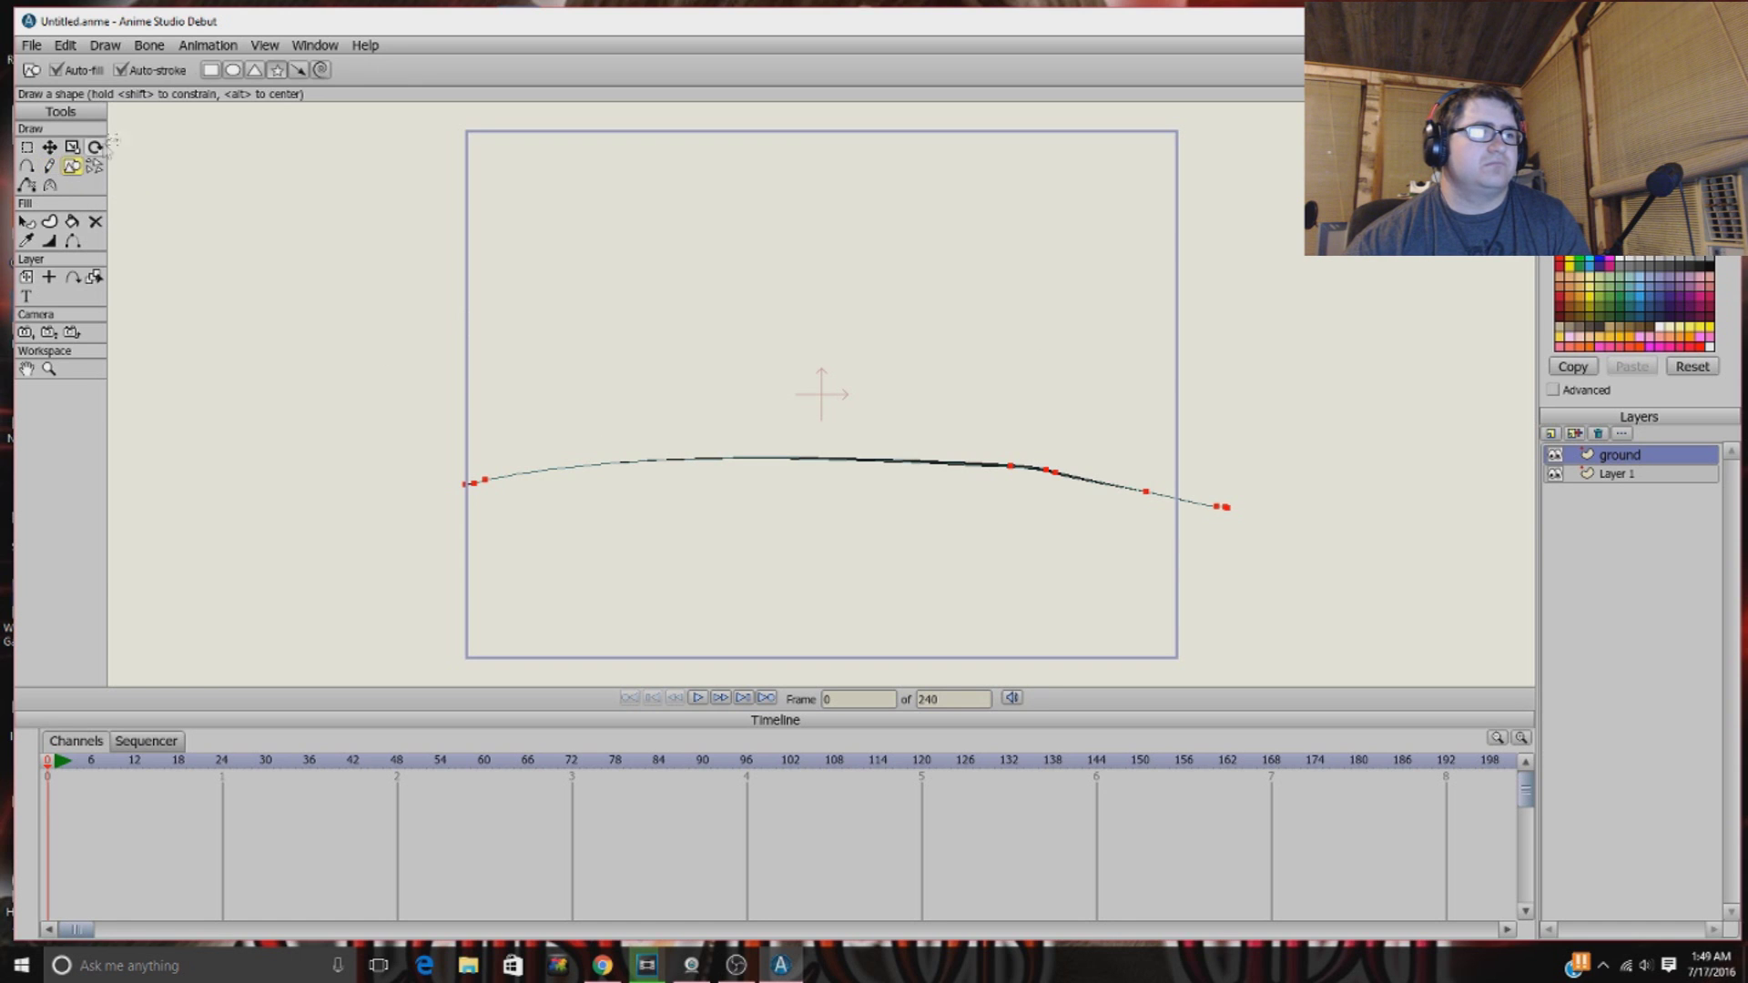
click(233, 71)
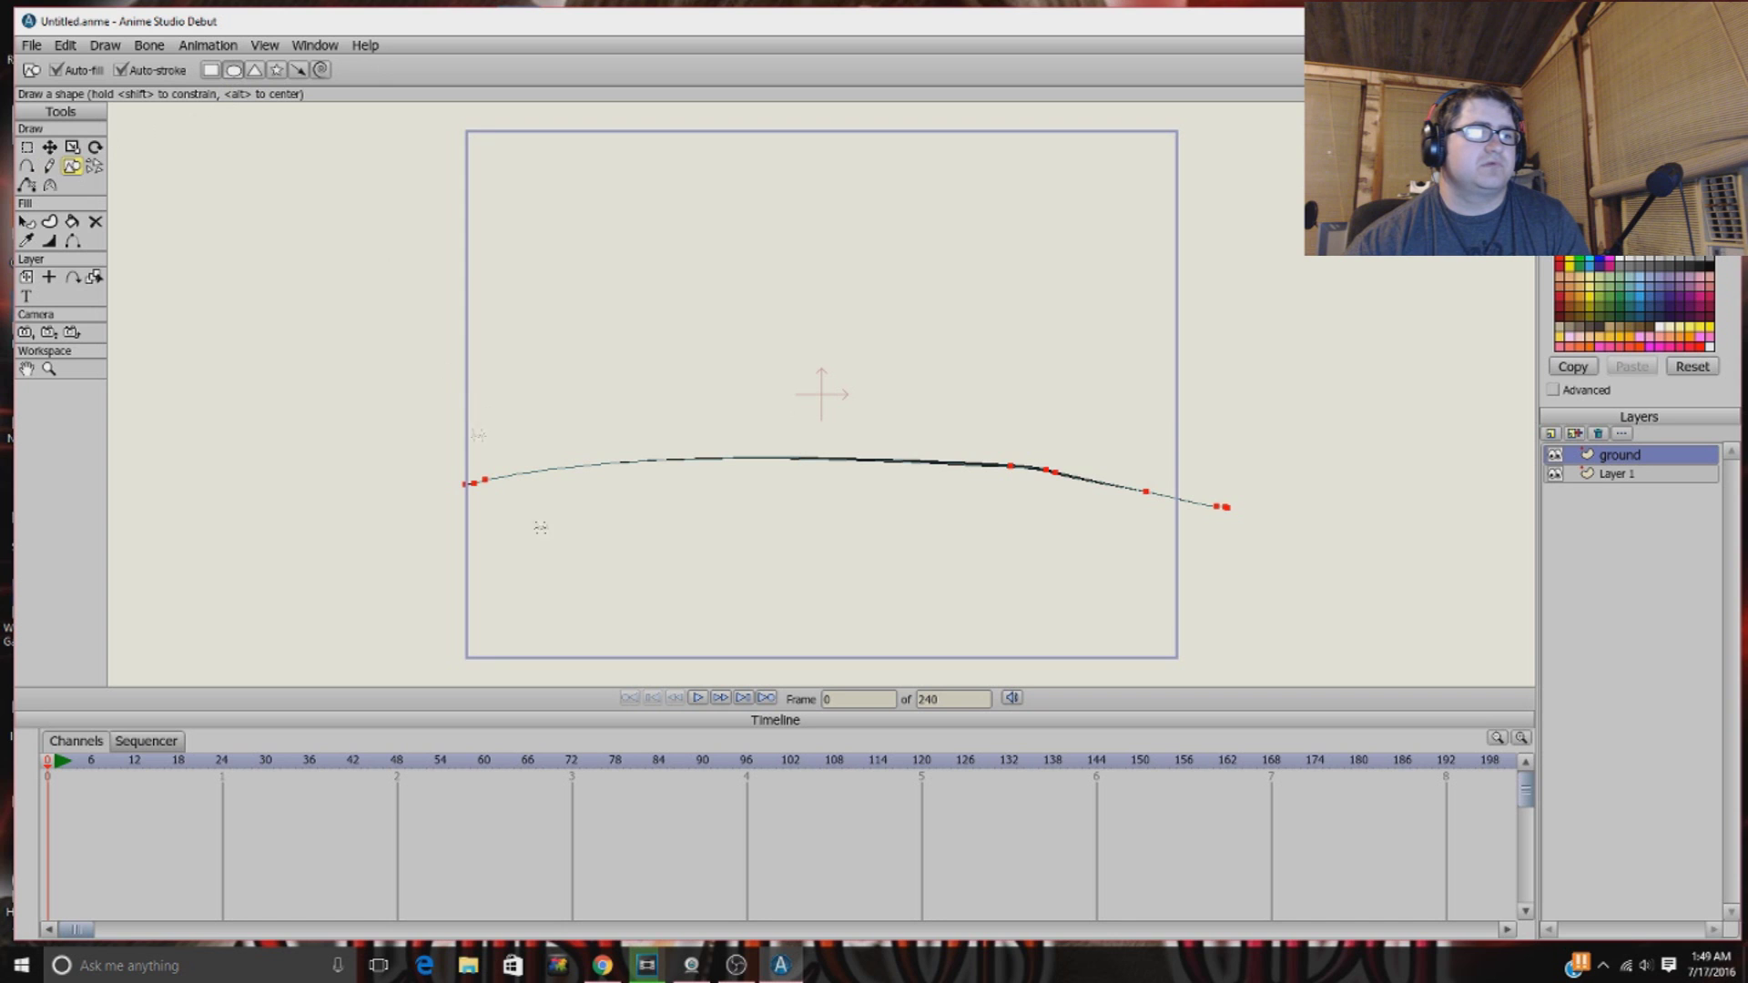
drag(557, 546, 615, 598)
drag(754, 513, 796, 542)
drag(903, 561, 997, 600)
drag(1085, 550, 1029, 525)
drag(960, 500, 863, 498)
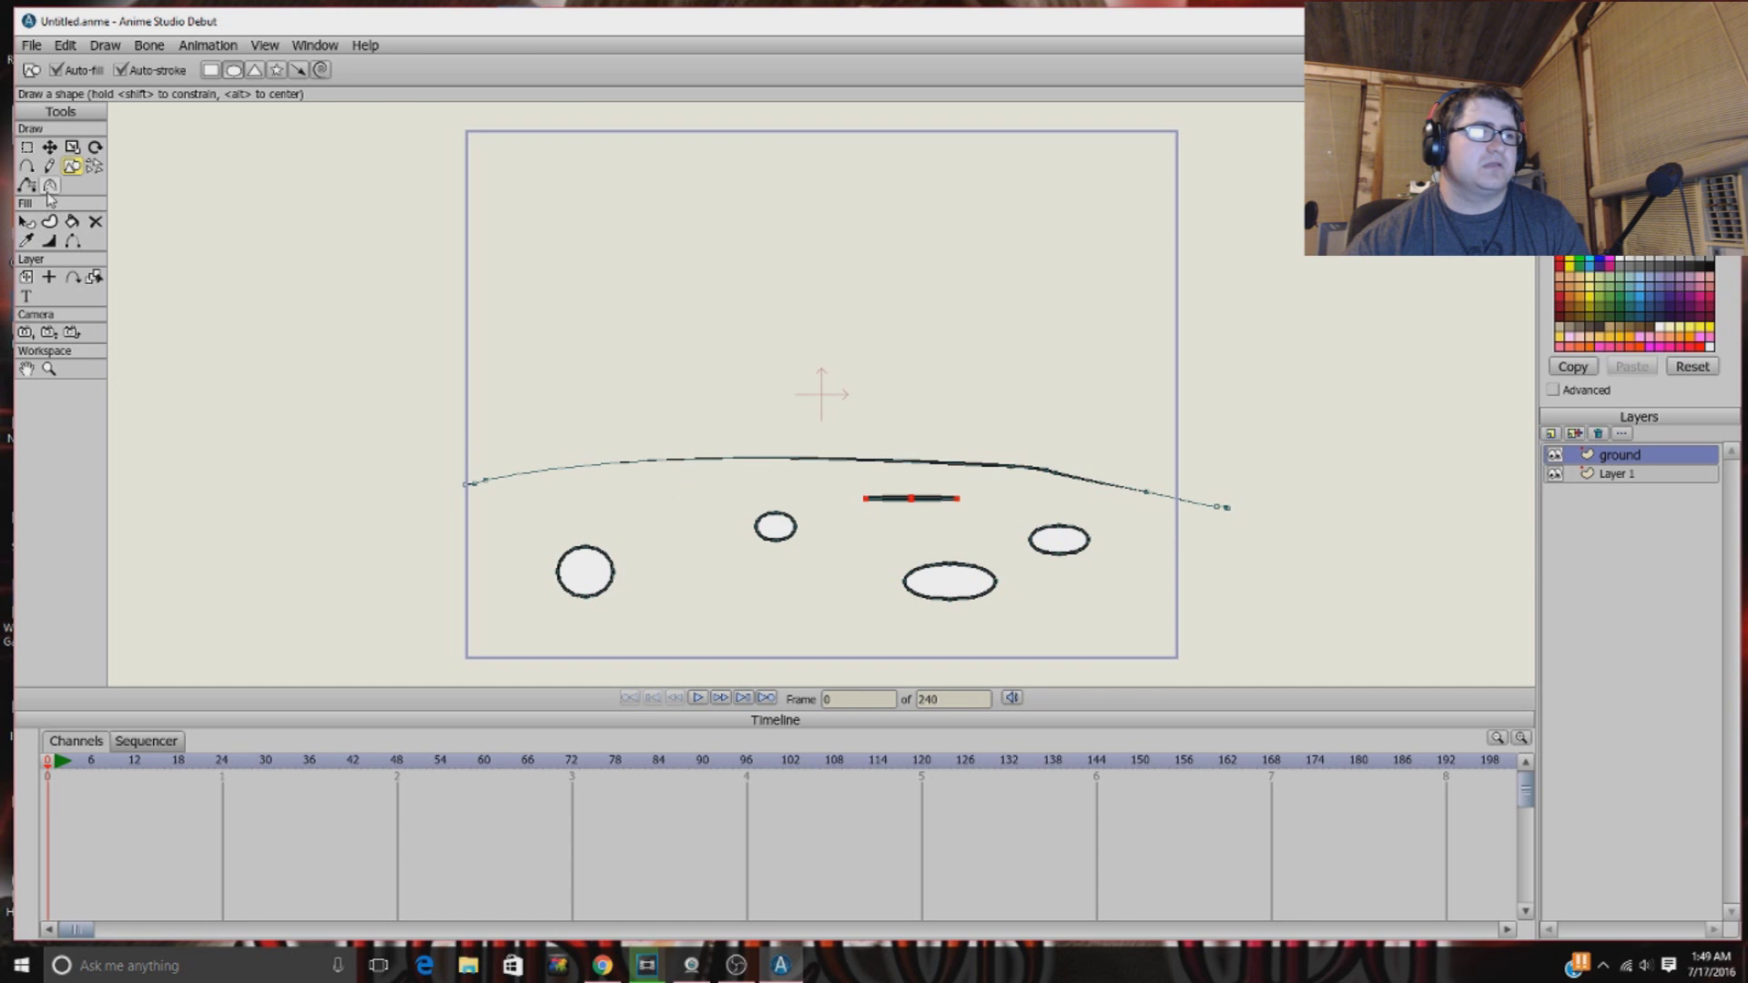
Step: Move the flat oval outside the canvas frame and draw a rounder oval in its place below the ground line
click(49, 147)
mouse_move(911, 499)
mouse_down()
mouse_move(951, 514)
mouse_move(915, 505)
mouse_up()
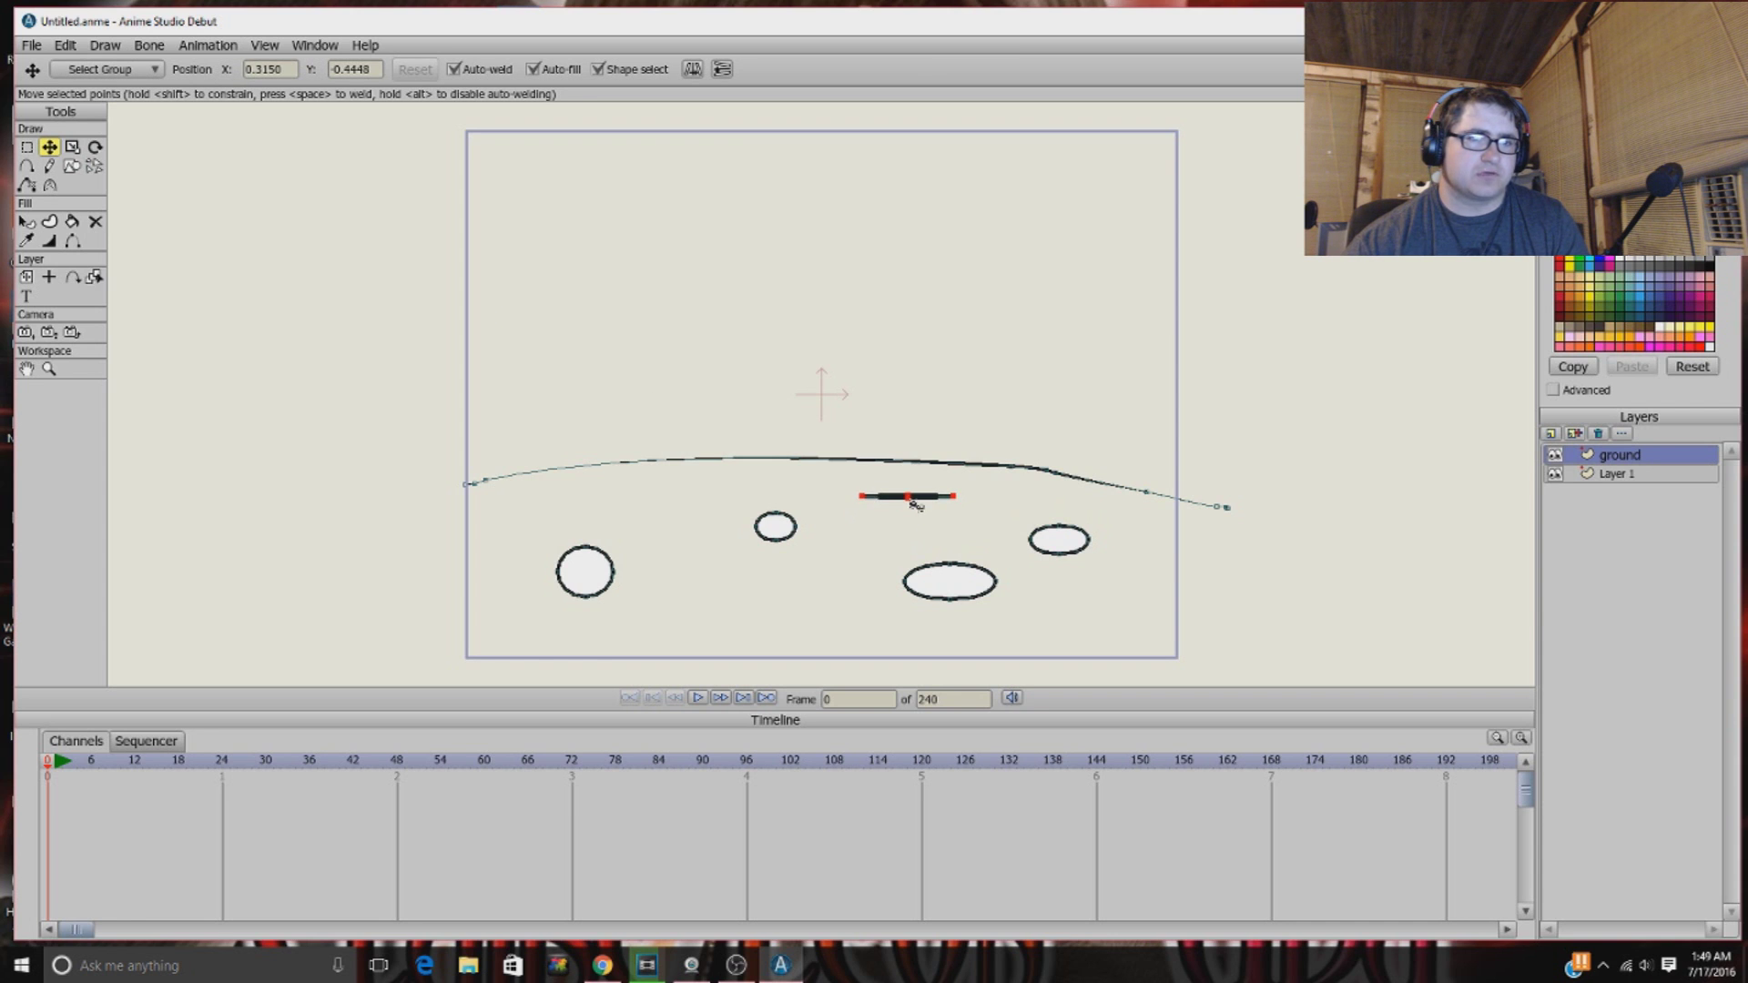
drag(914, 500, 908, 502)
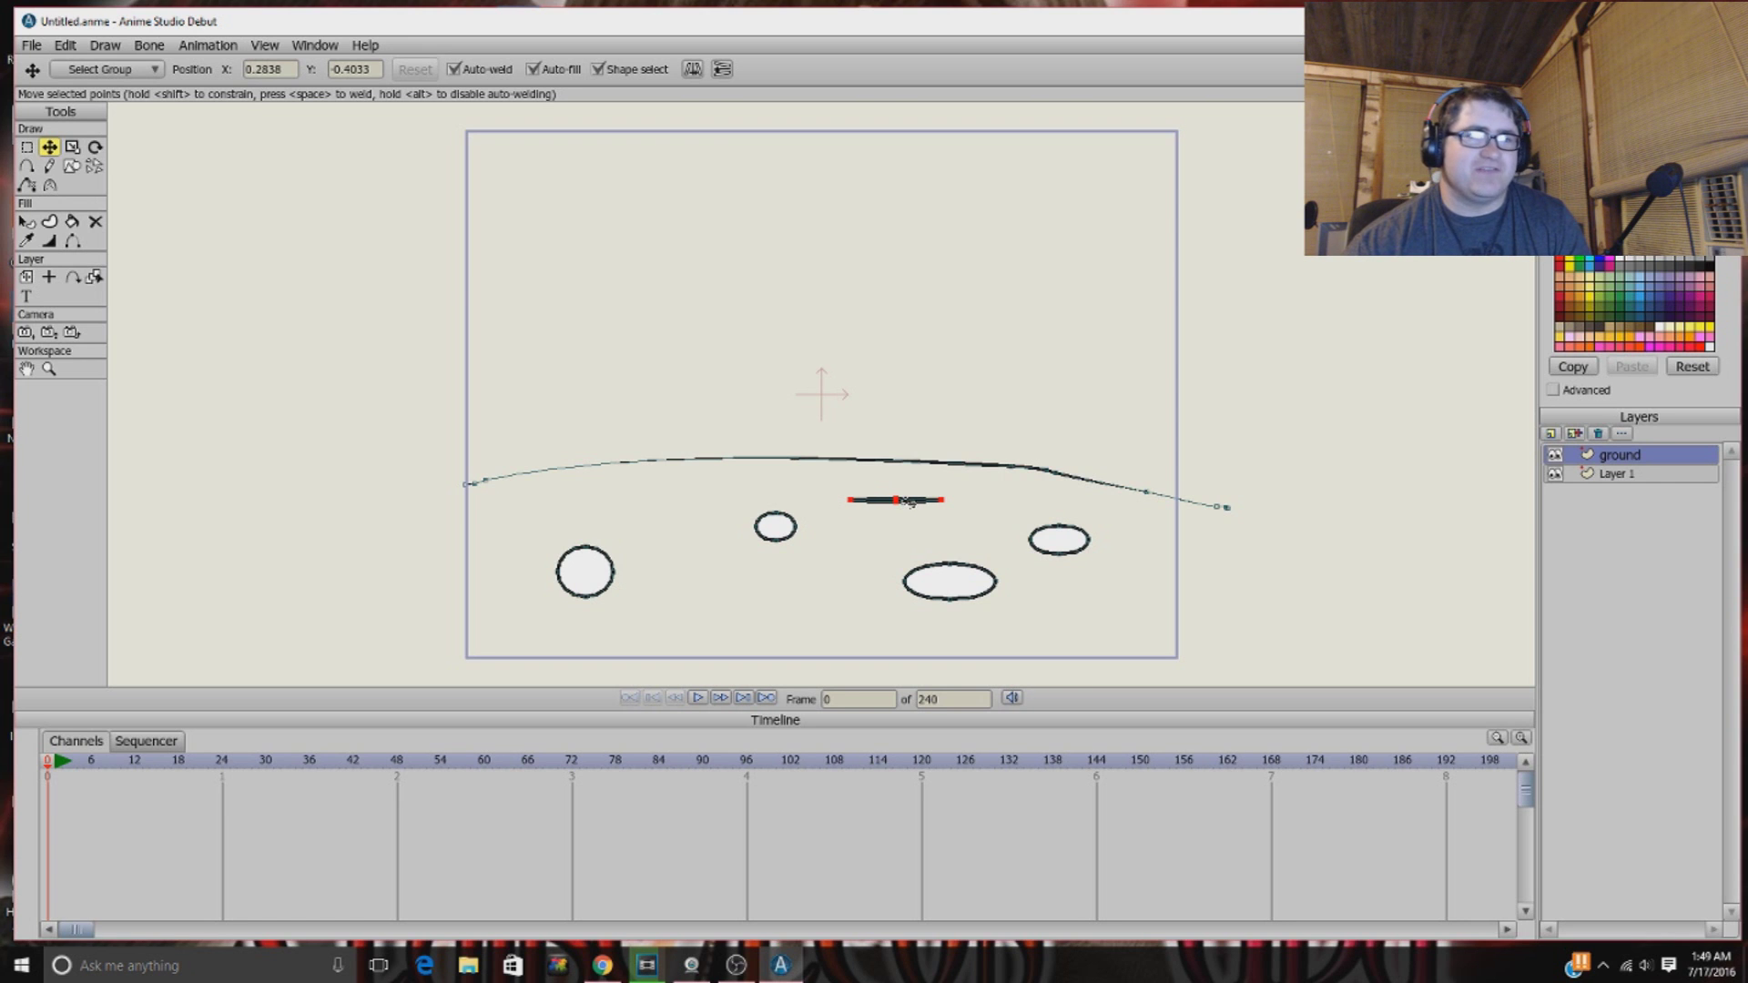
drag(908, 502, 310, 410)
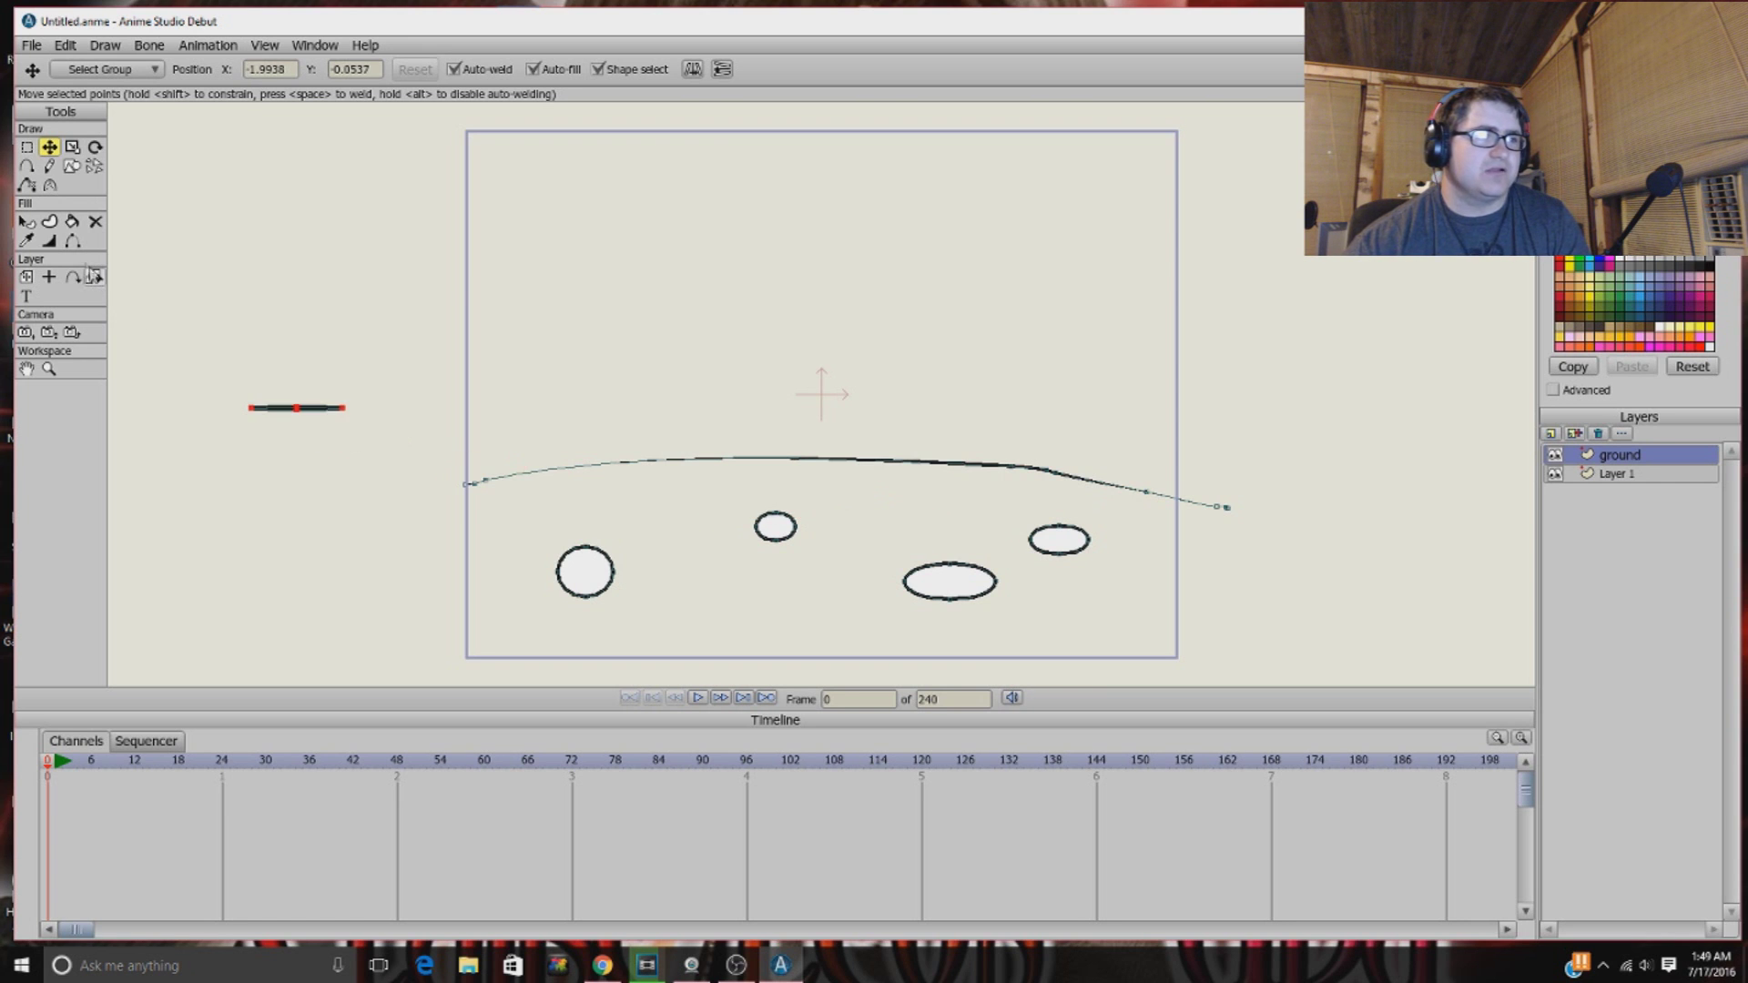
click(71, 166)
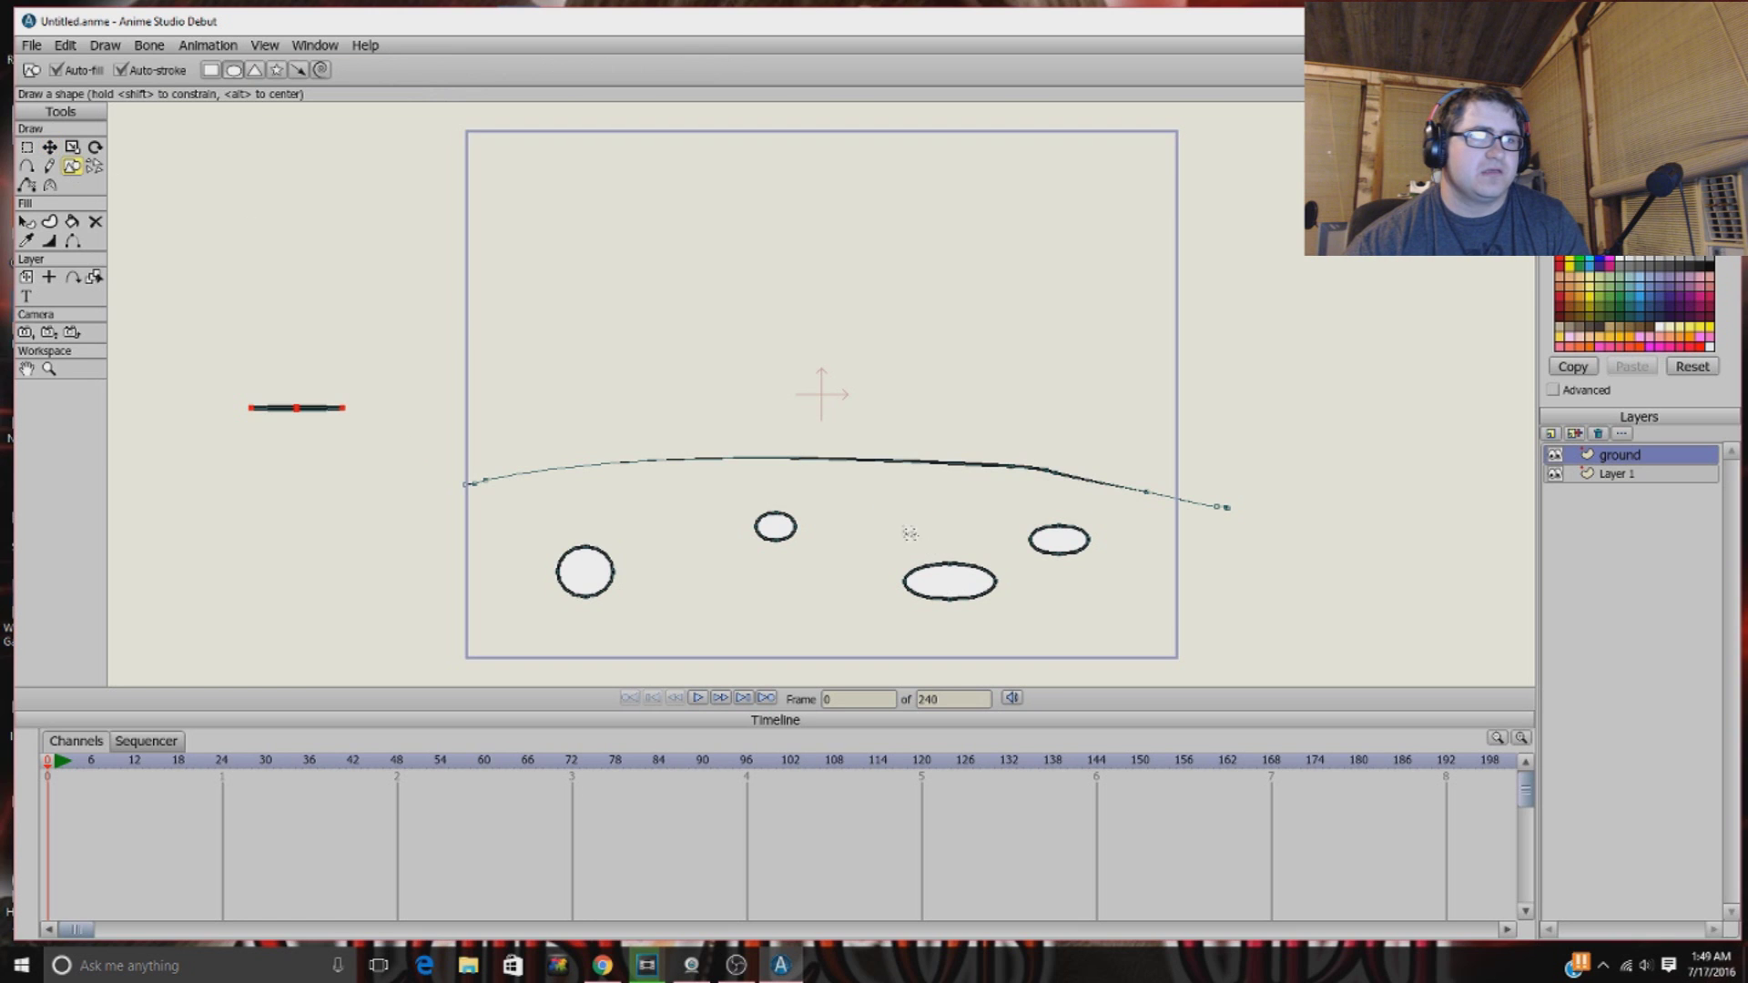
drag(869, 489, 925, 529)
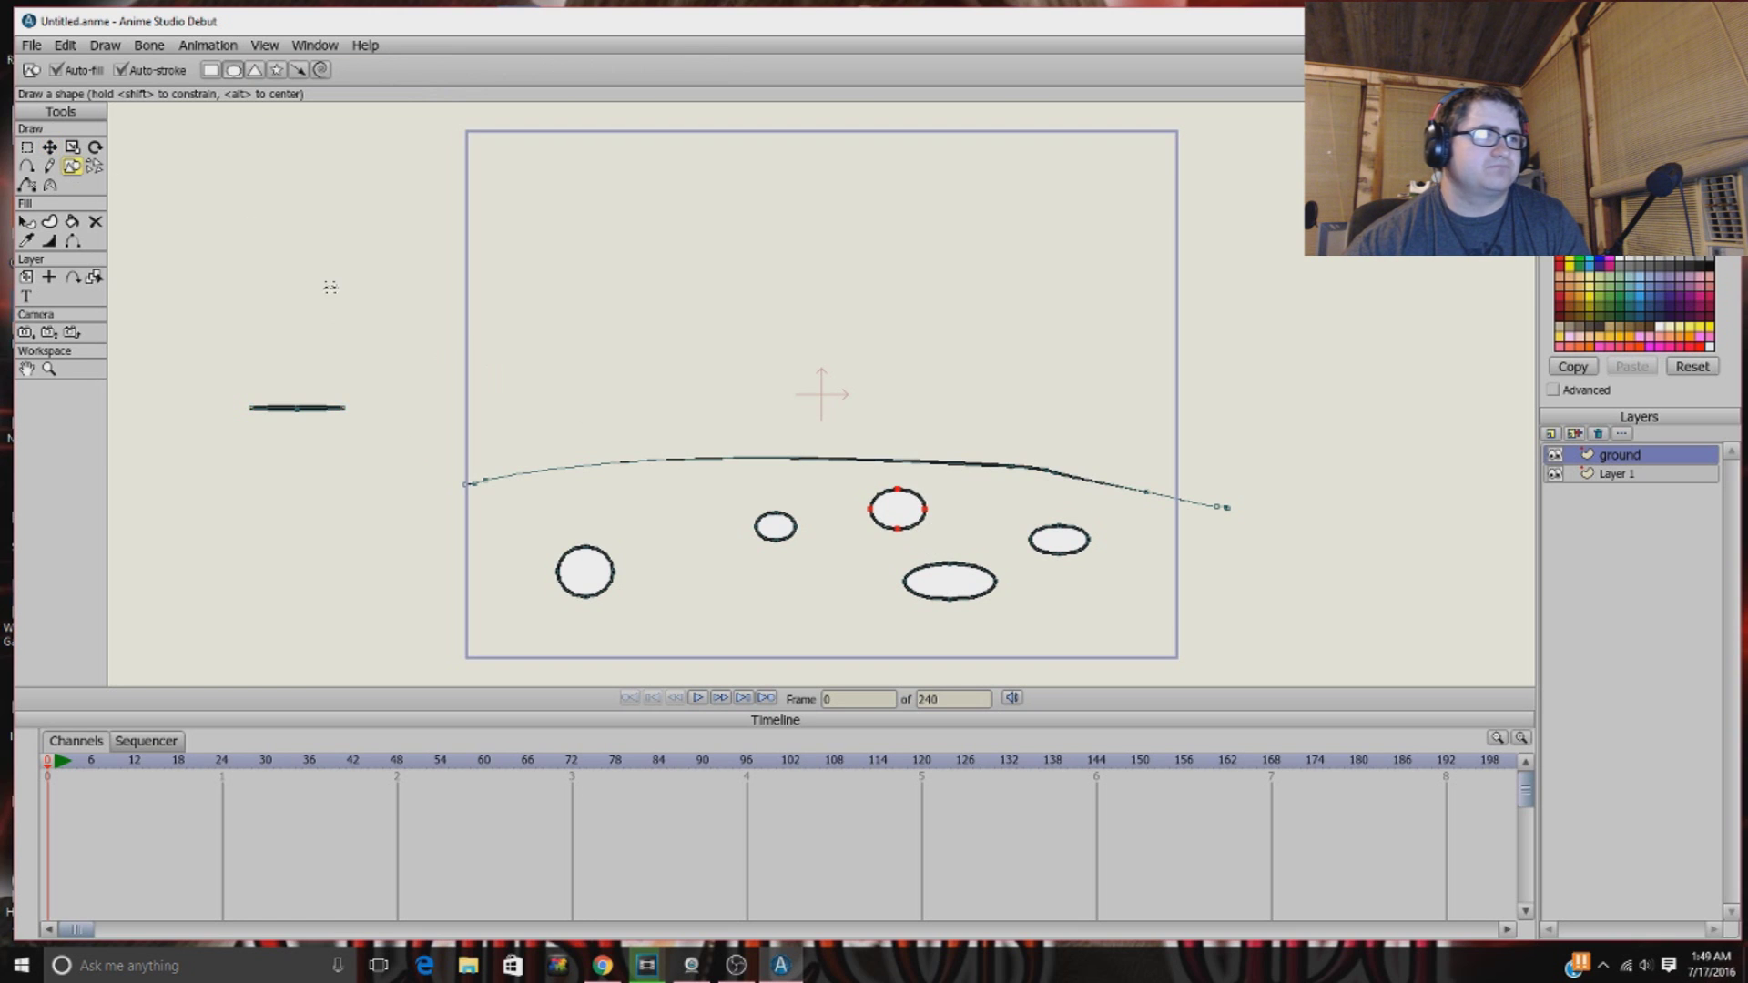
Step: Draw seven star shapes of various sizes in the sky above the ground line
click(275, 71)
drag(499, 162, 781, 254)
drag(1061, 220, 1082, 238)
drag(1121, 311, 1139, 331)
drag(1158, 227, 1189, 259)
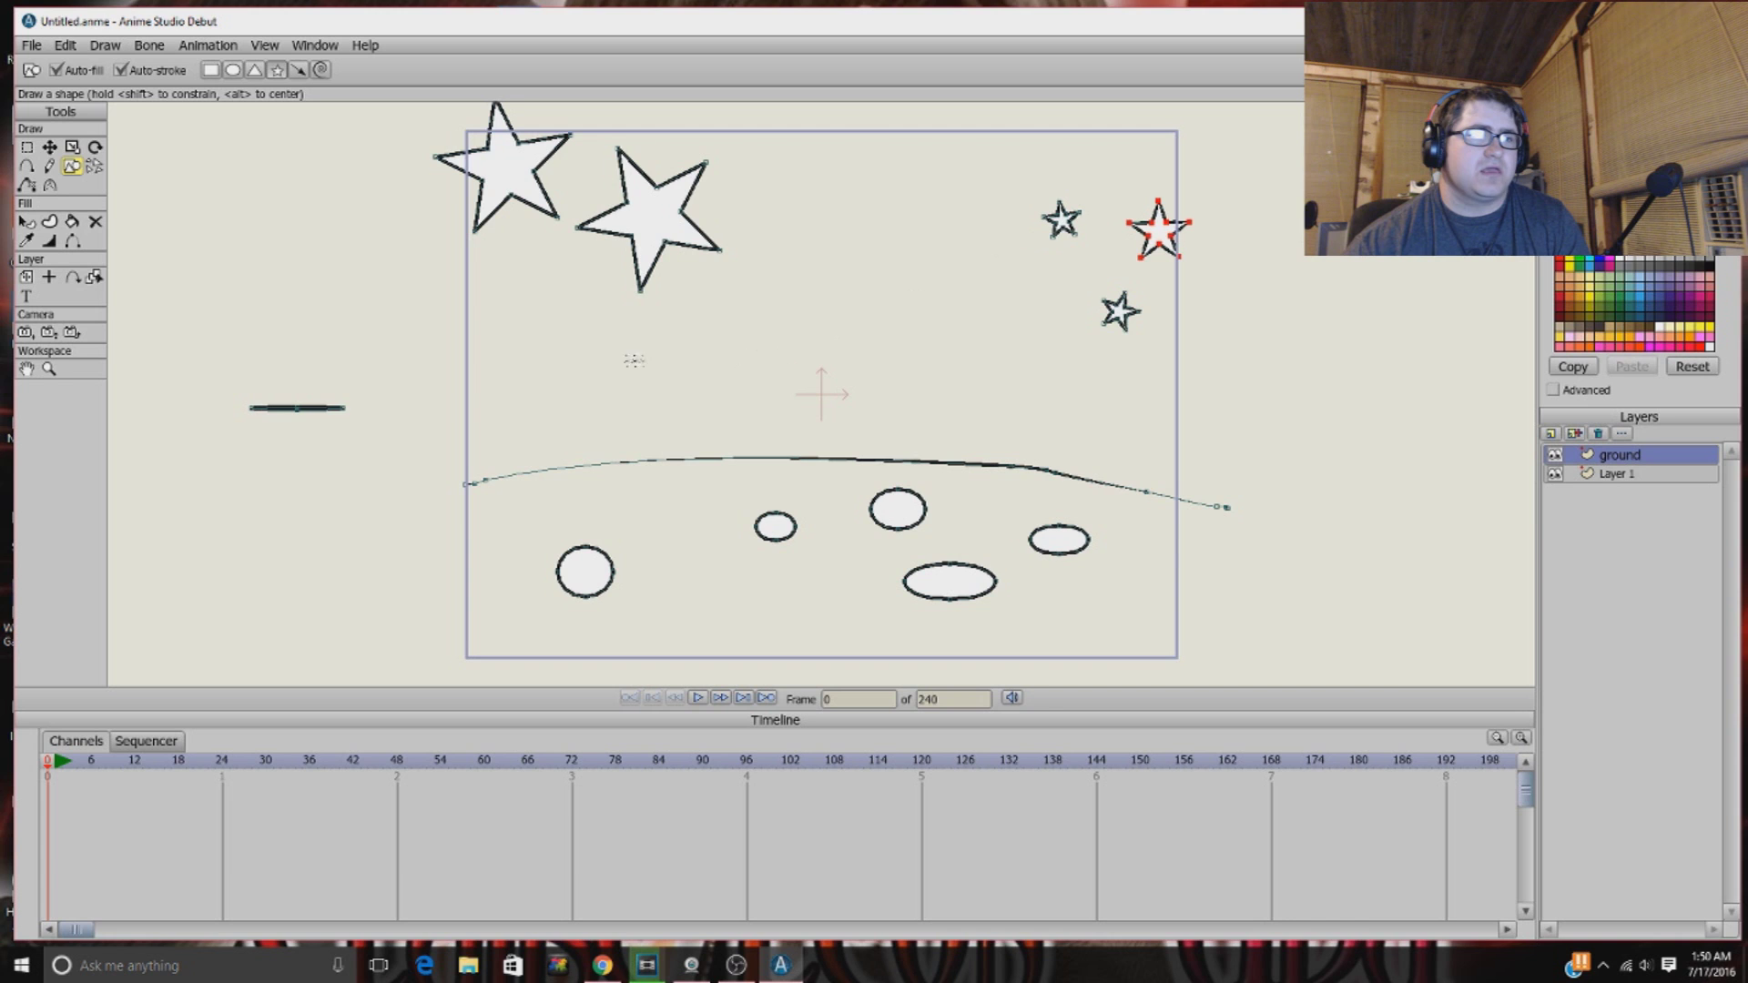
drag(605, 351, 640, 386)
drag(510, 290, 516, 295)
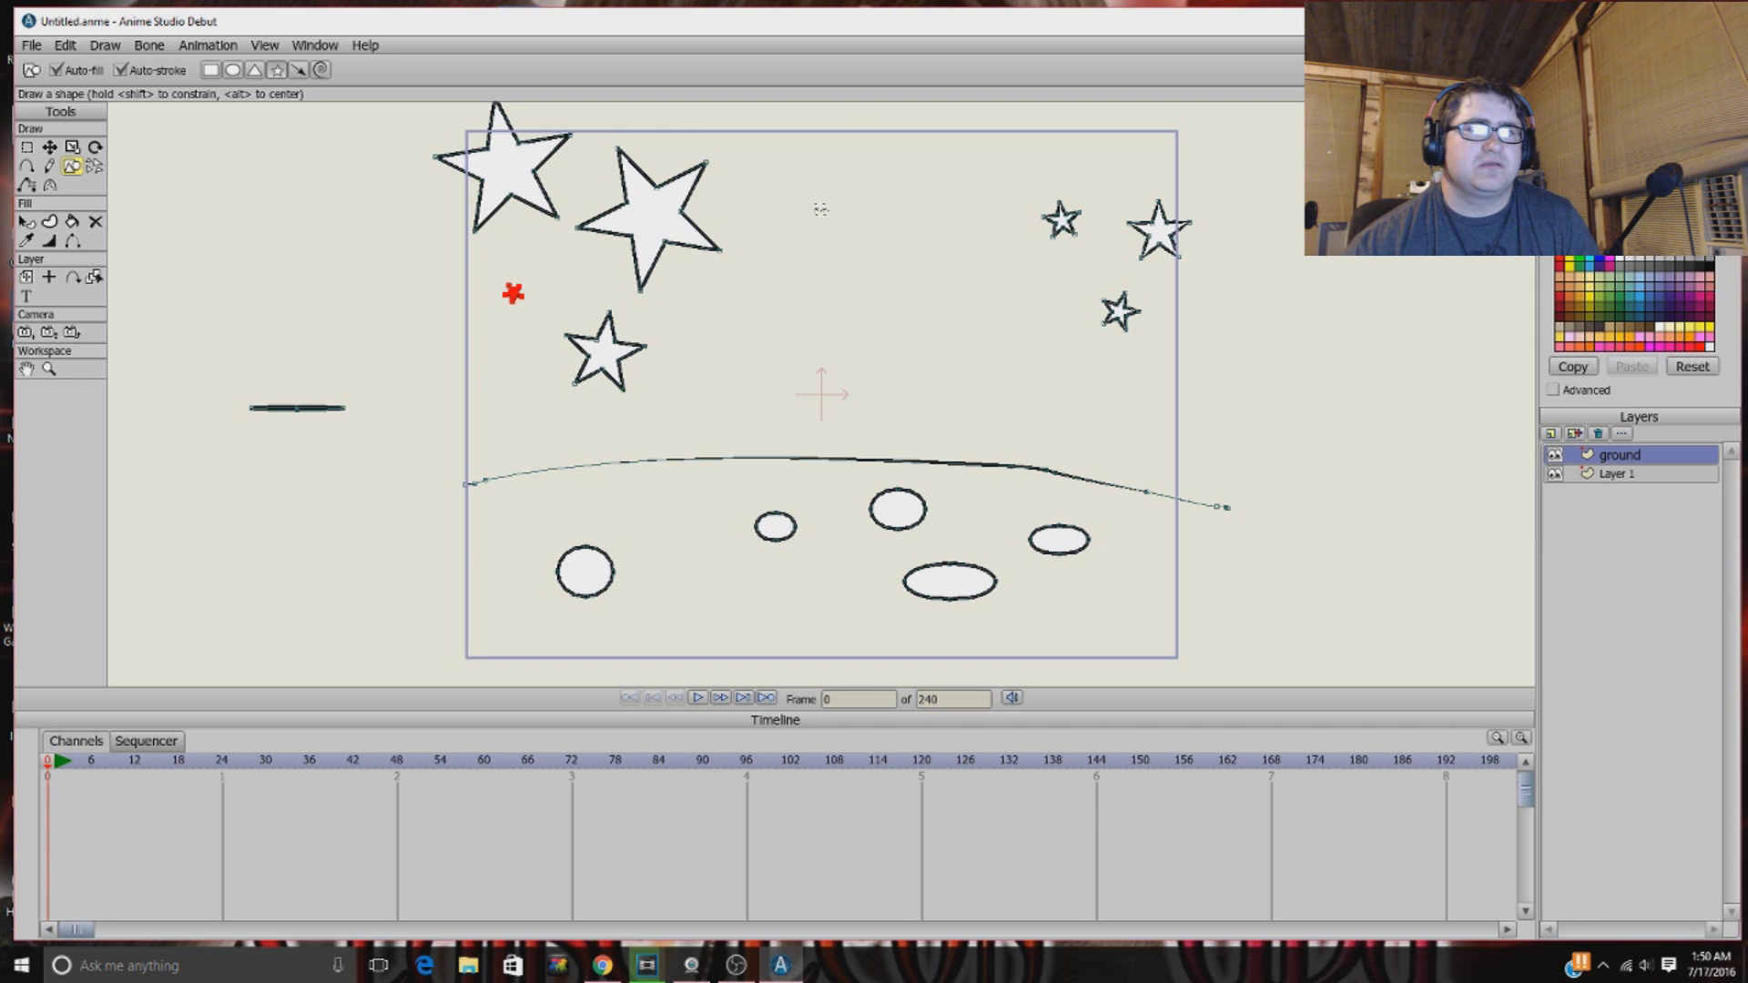
Step: Add a bone layer named "star guy" above the ground layer
click(1550, 435)
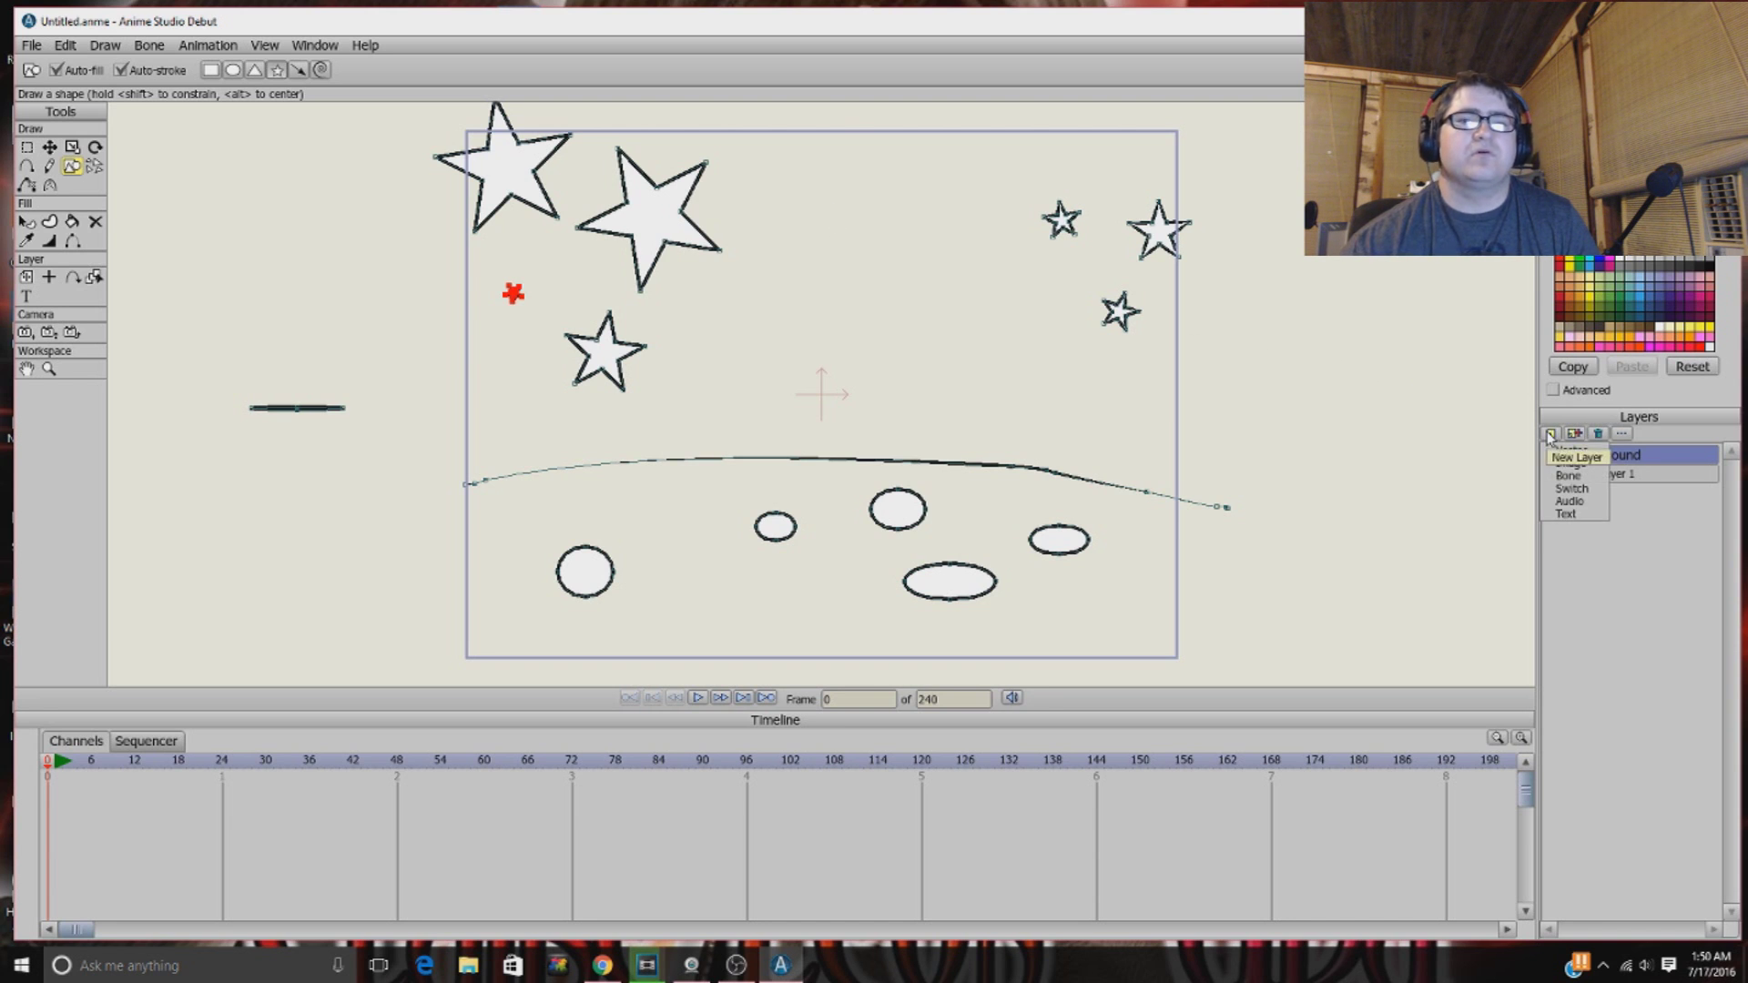
click(1572, 476)
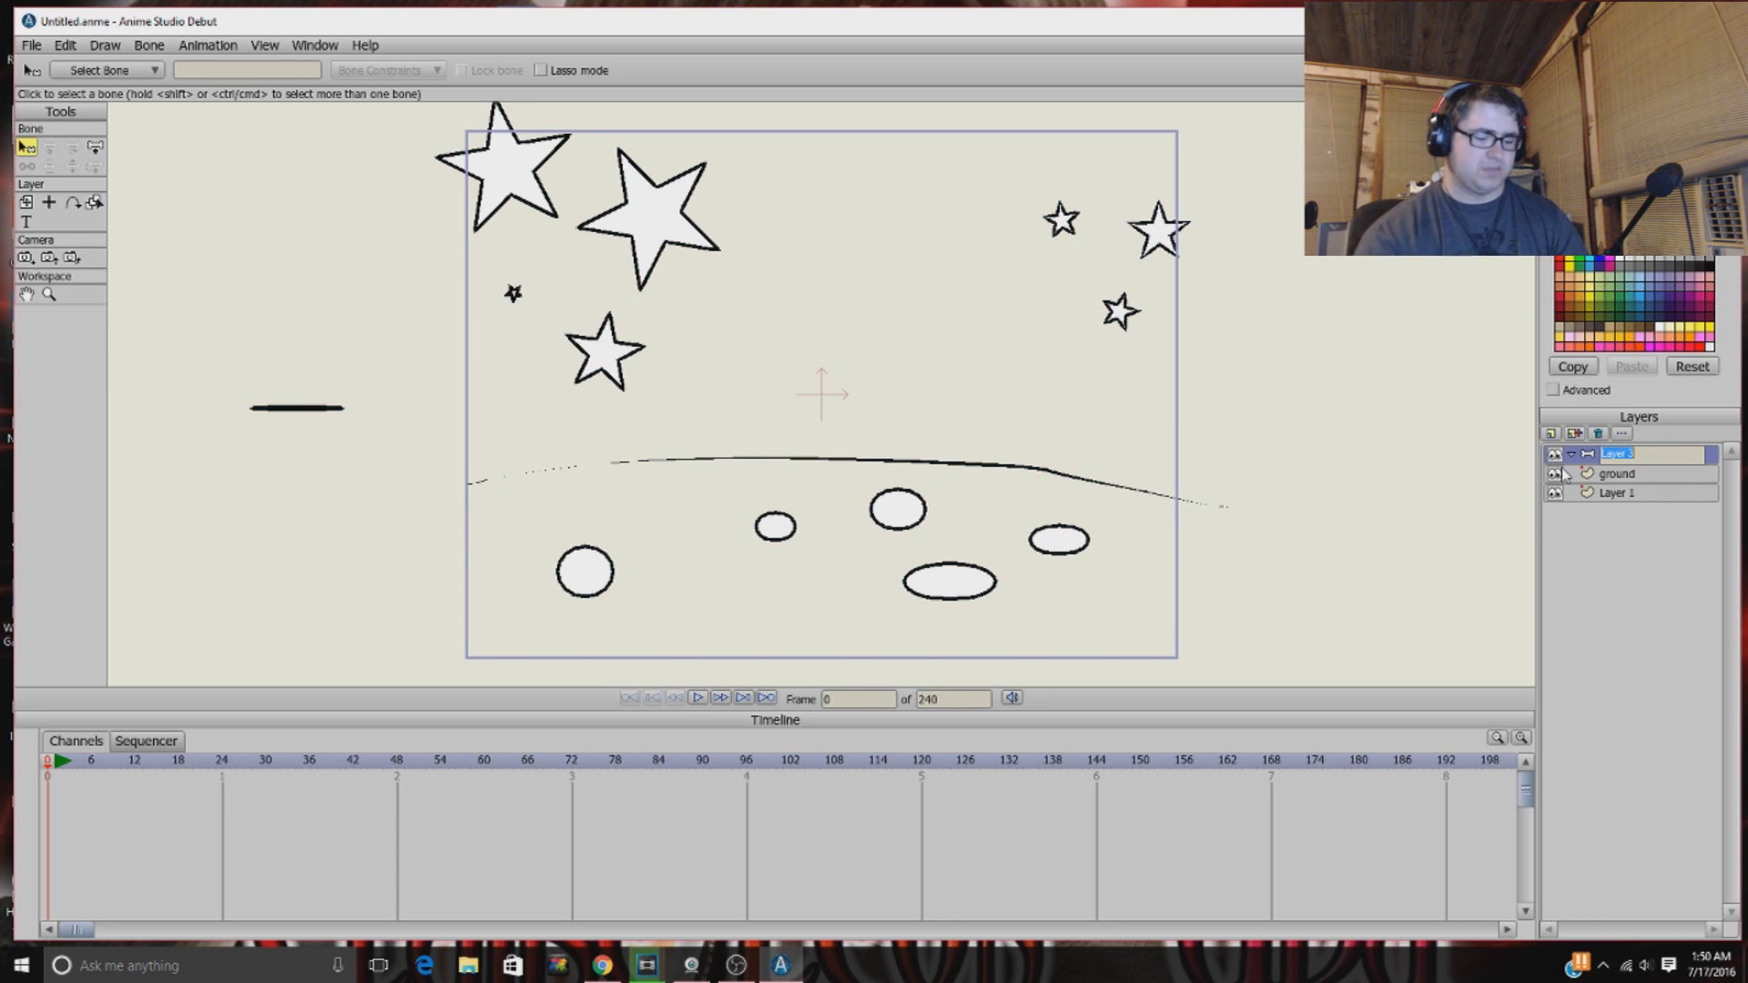
text(star guy)
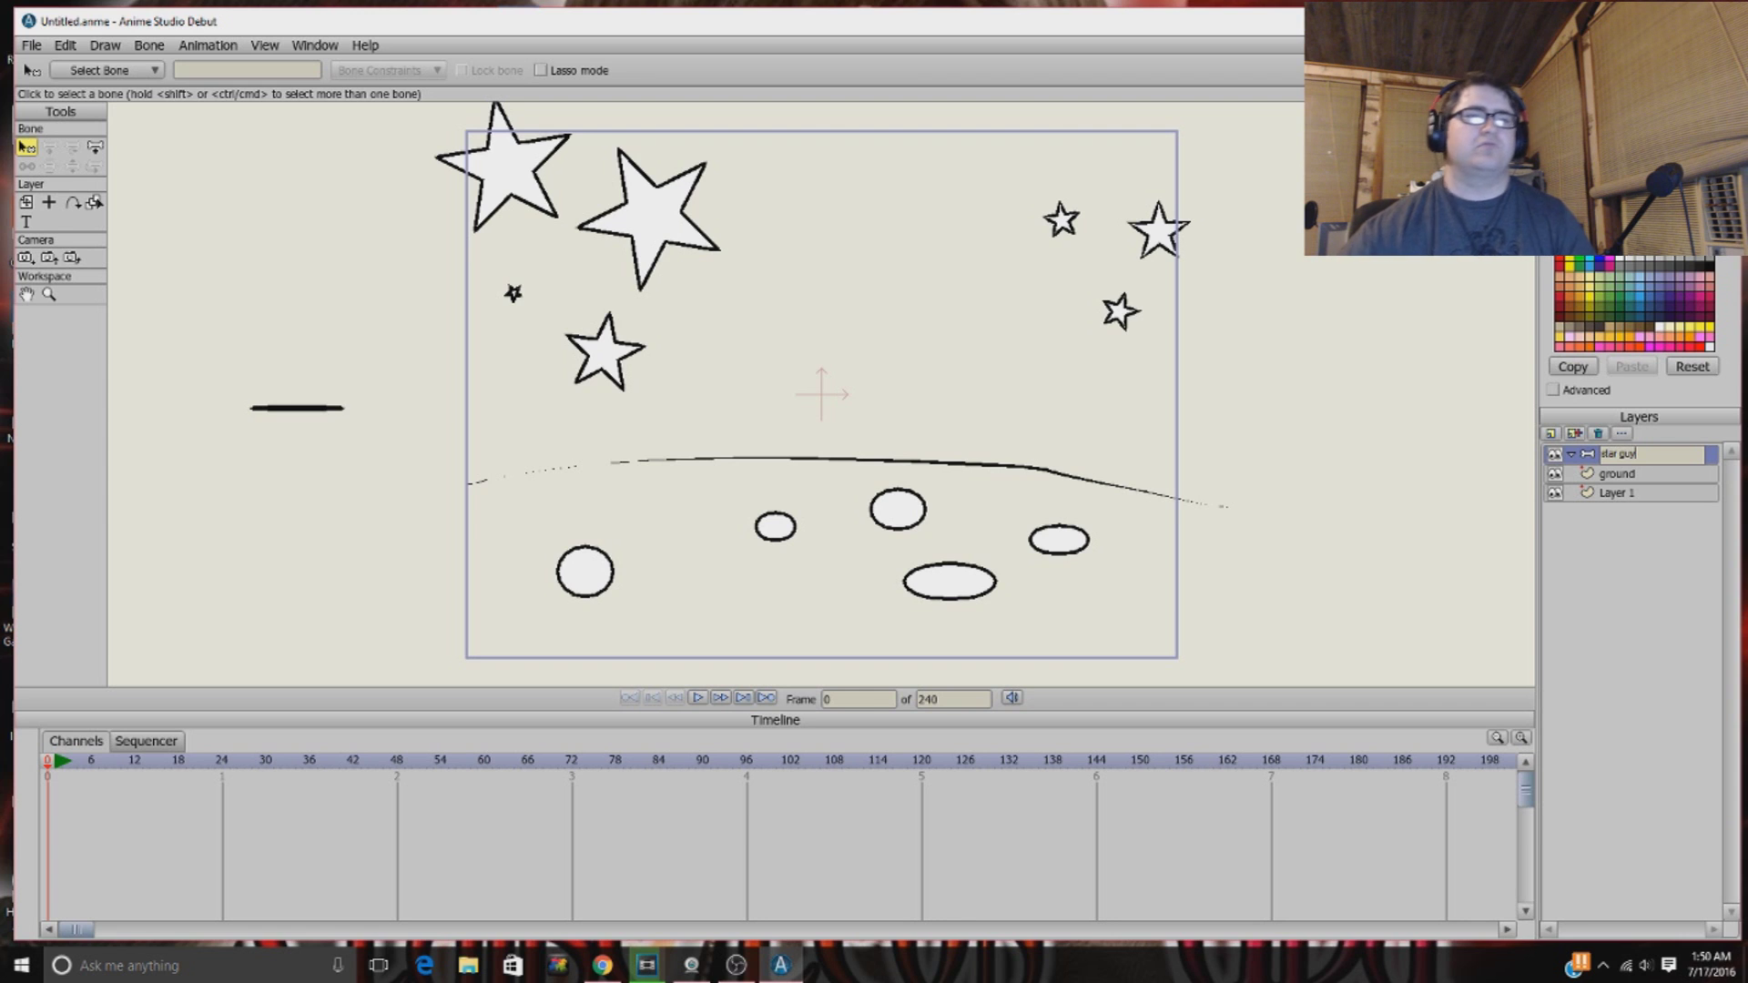
key(Return)
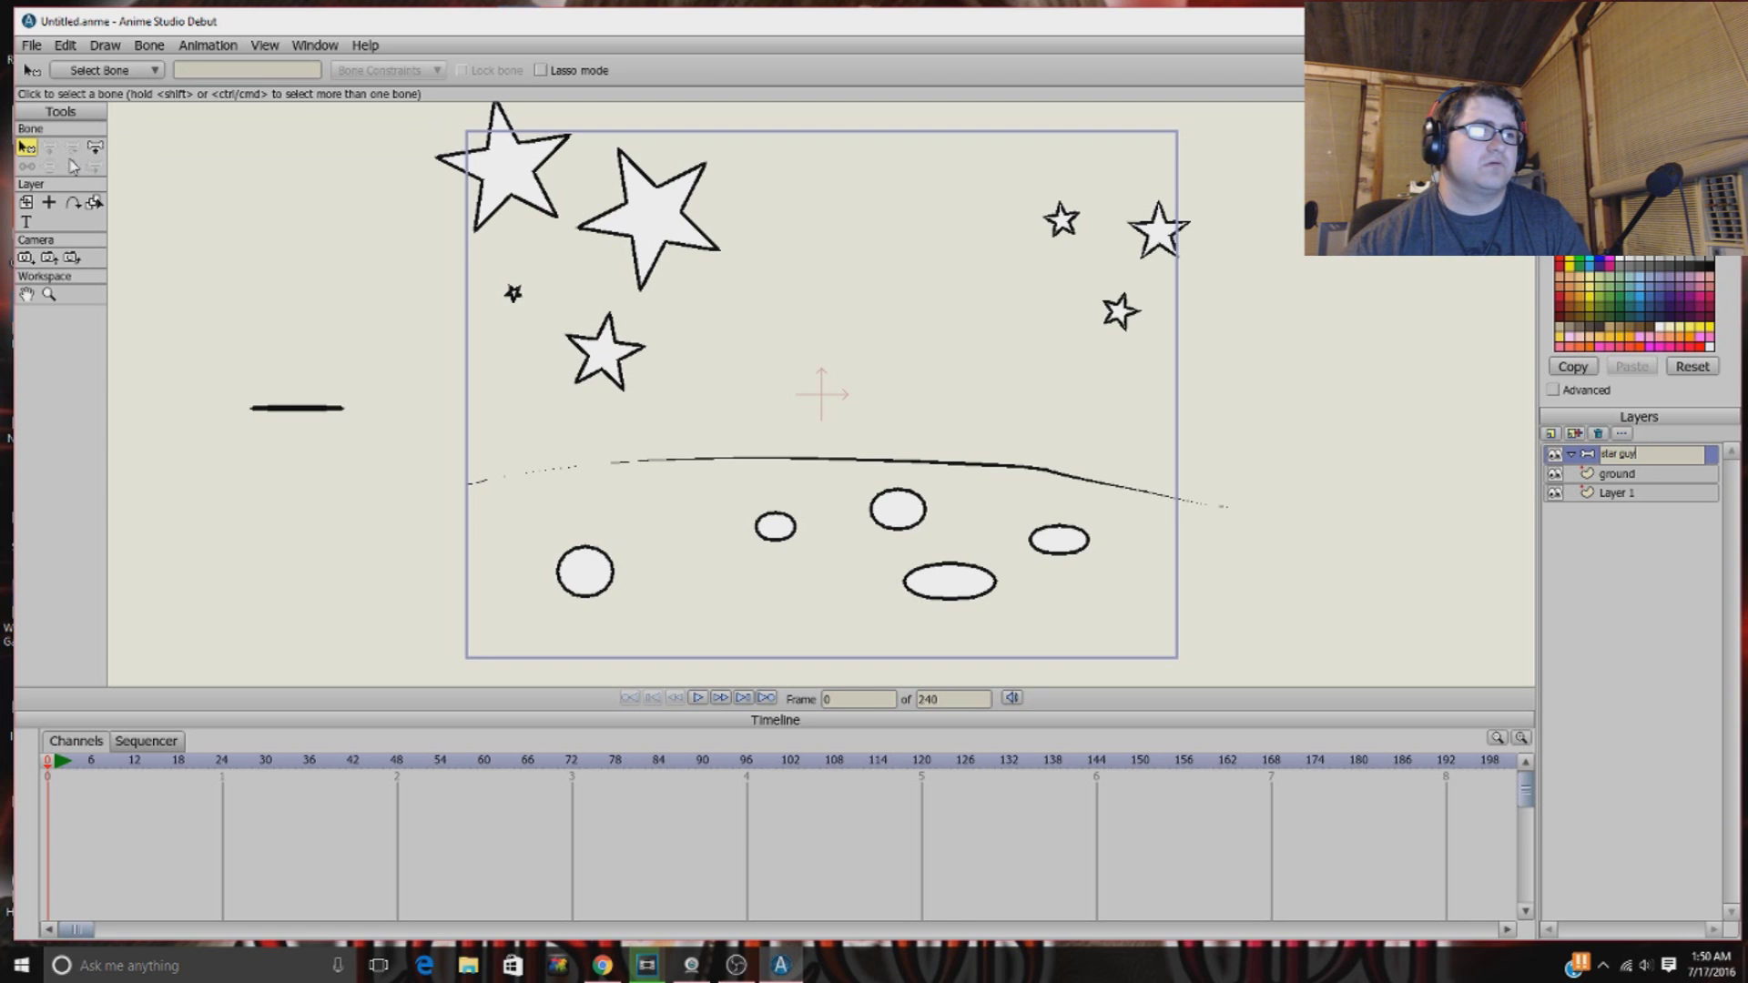
click(671, 223)
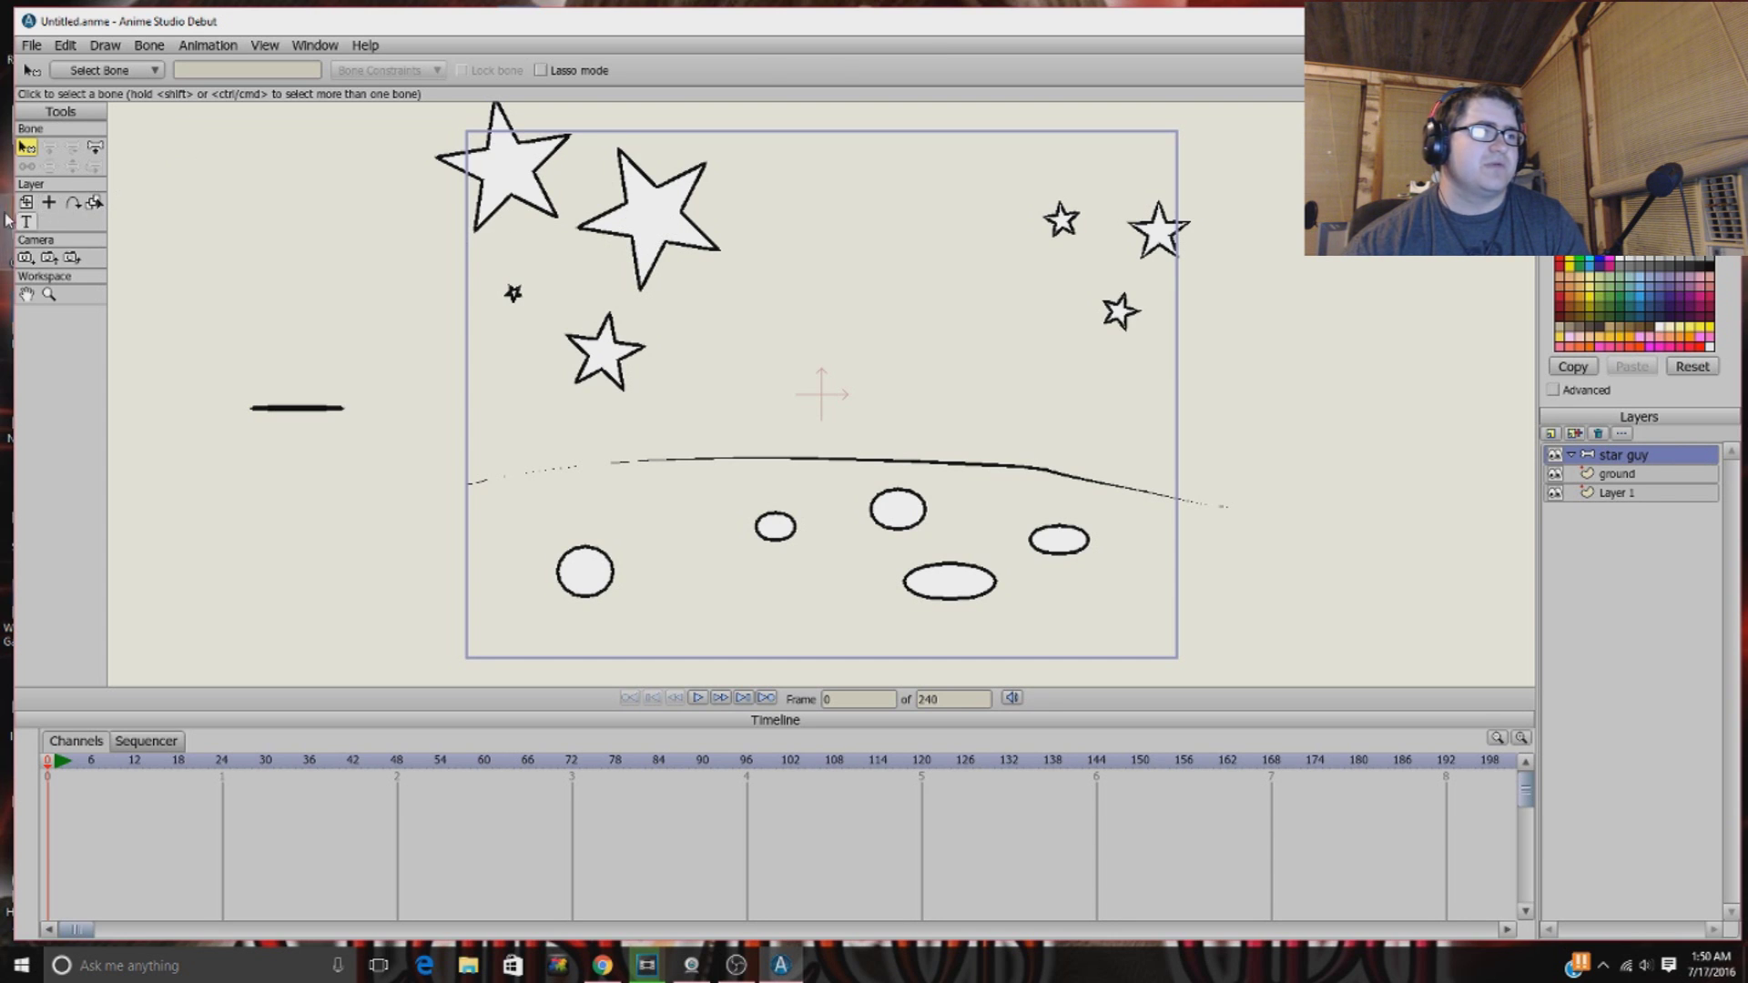
drag(646, 210, 712, 247)
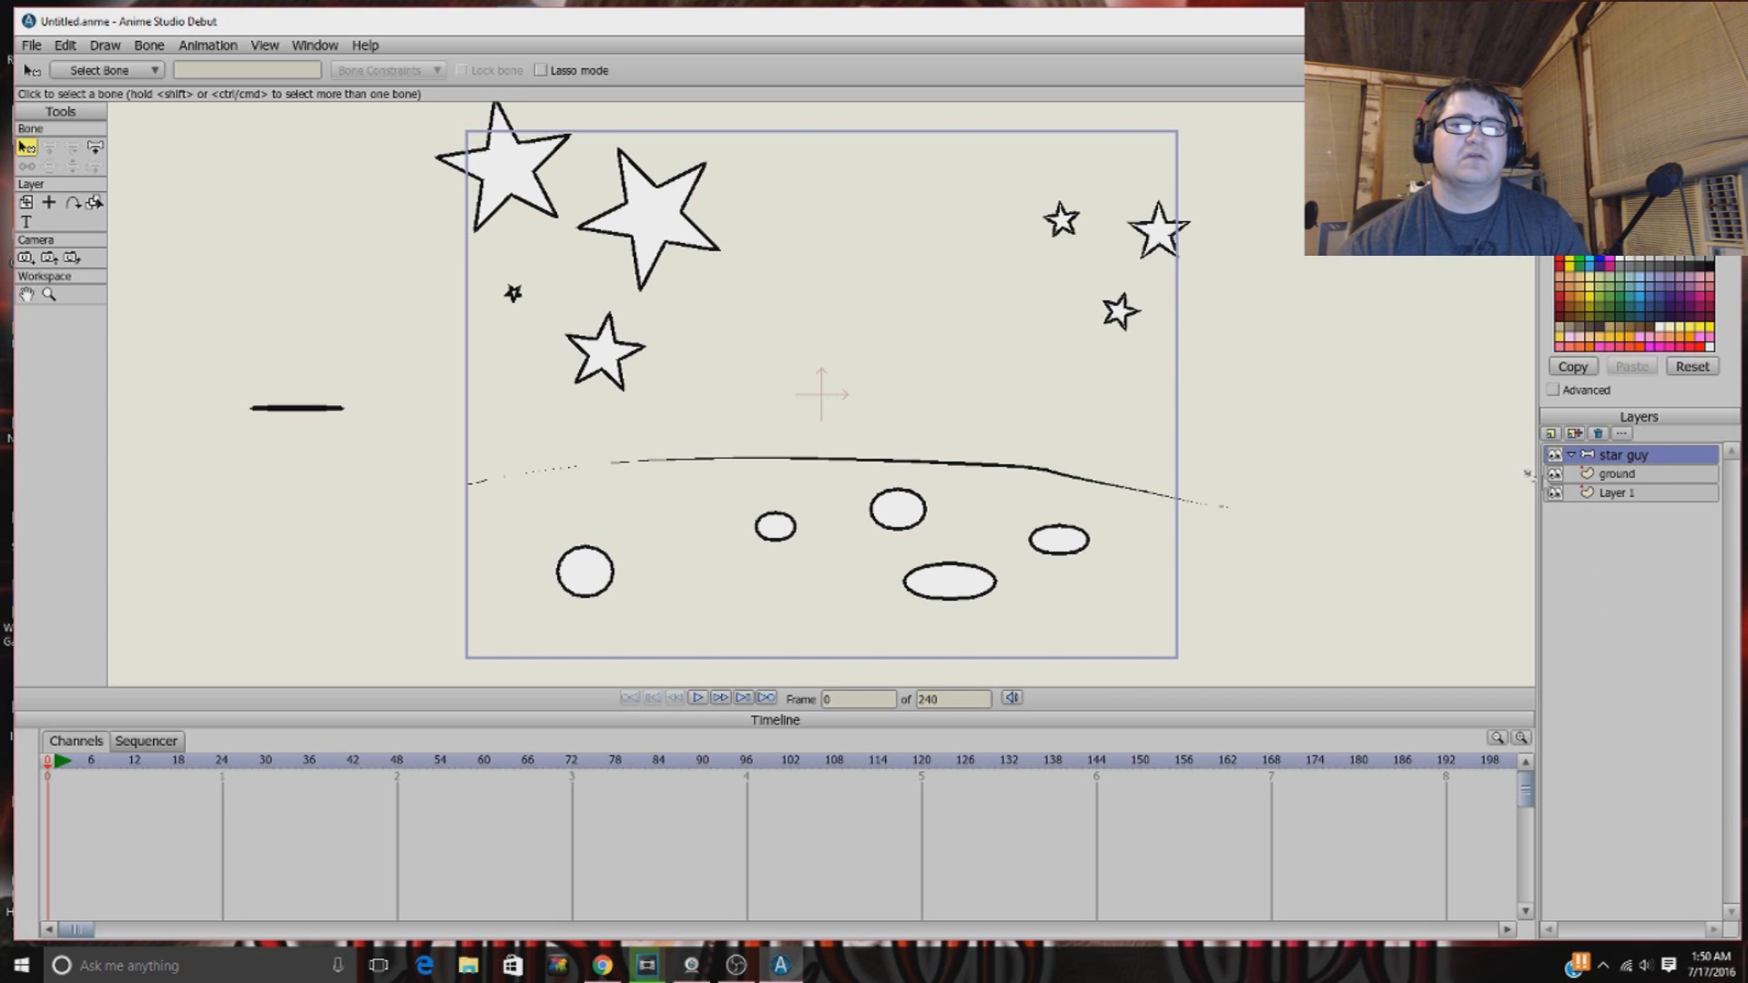
Step: Duplicate the "star guy" bone layer and add a vector layer named "body" directly above the original
click(1579, 438)
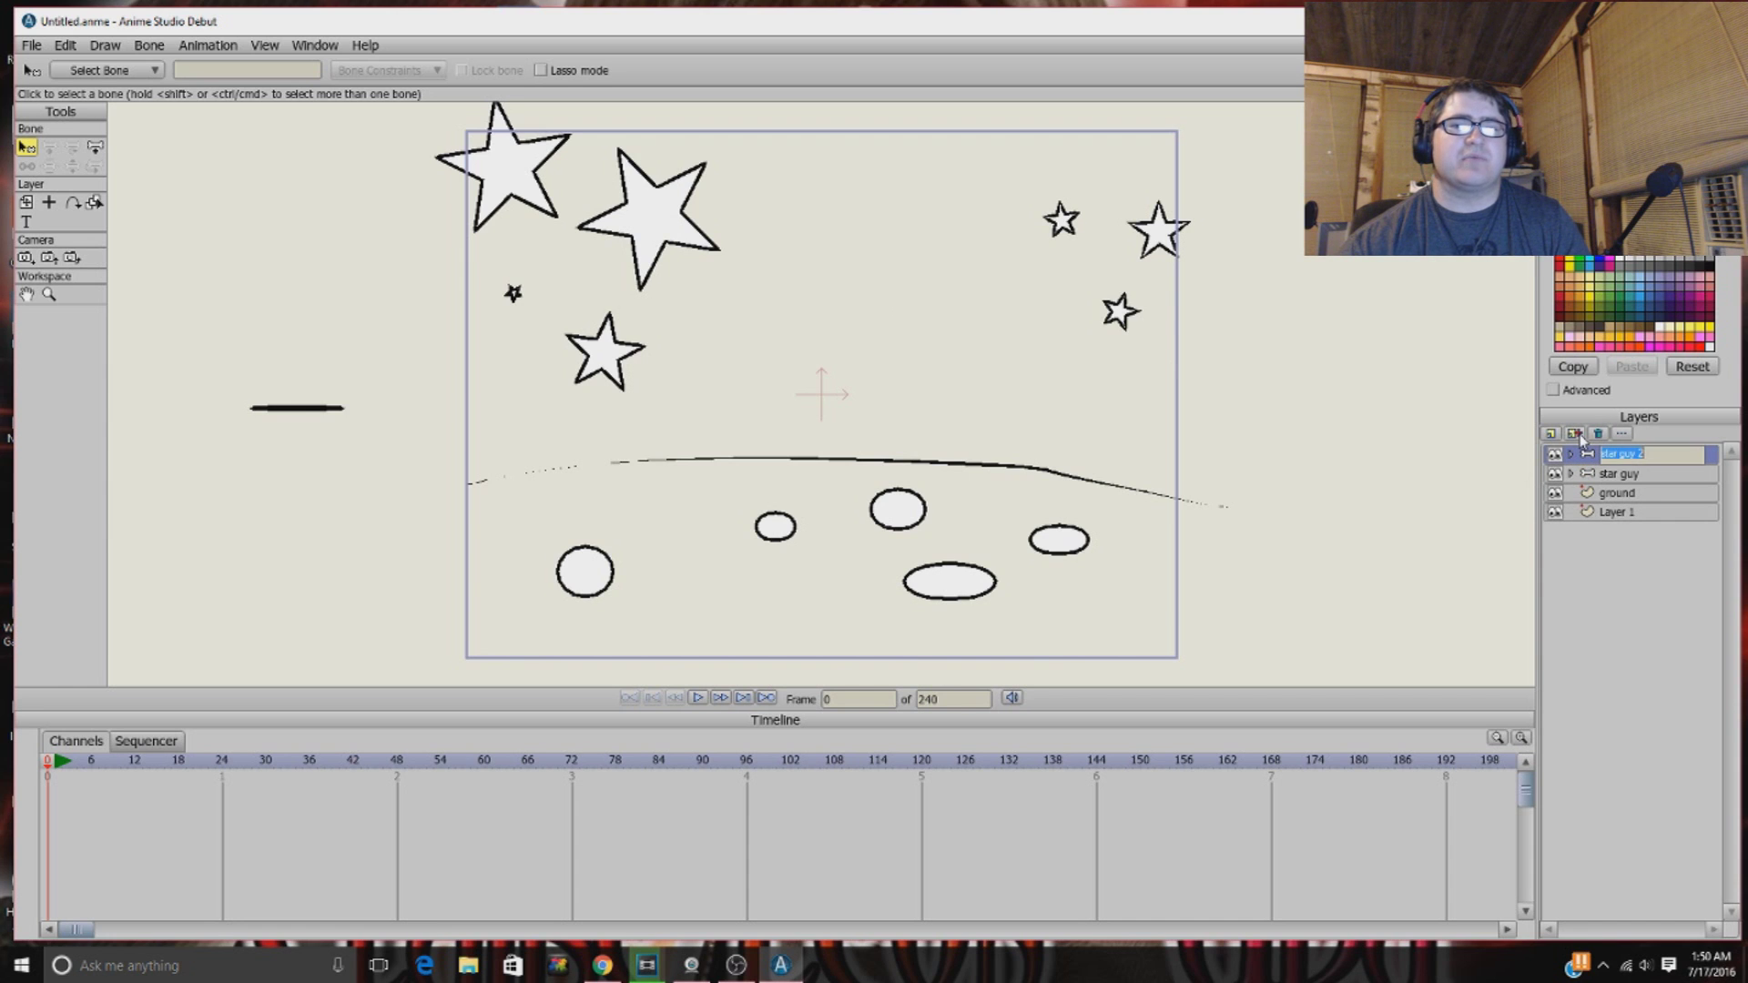
click(1581, 477)
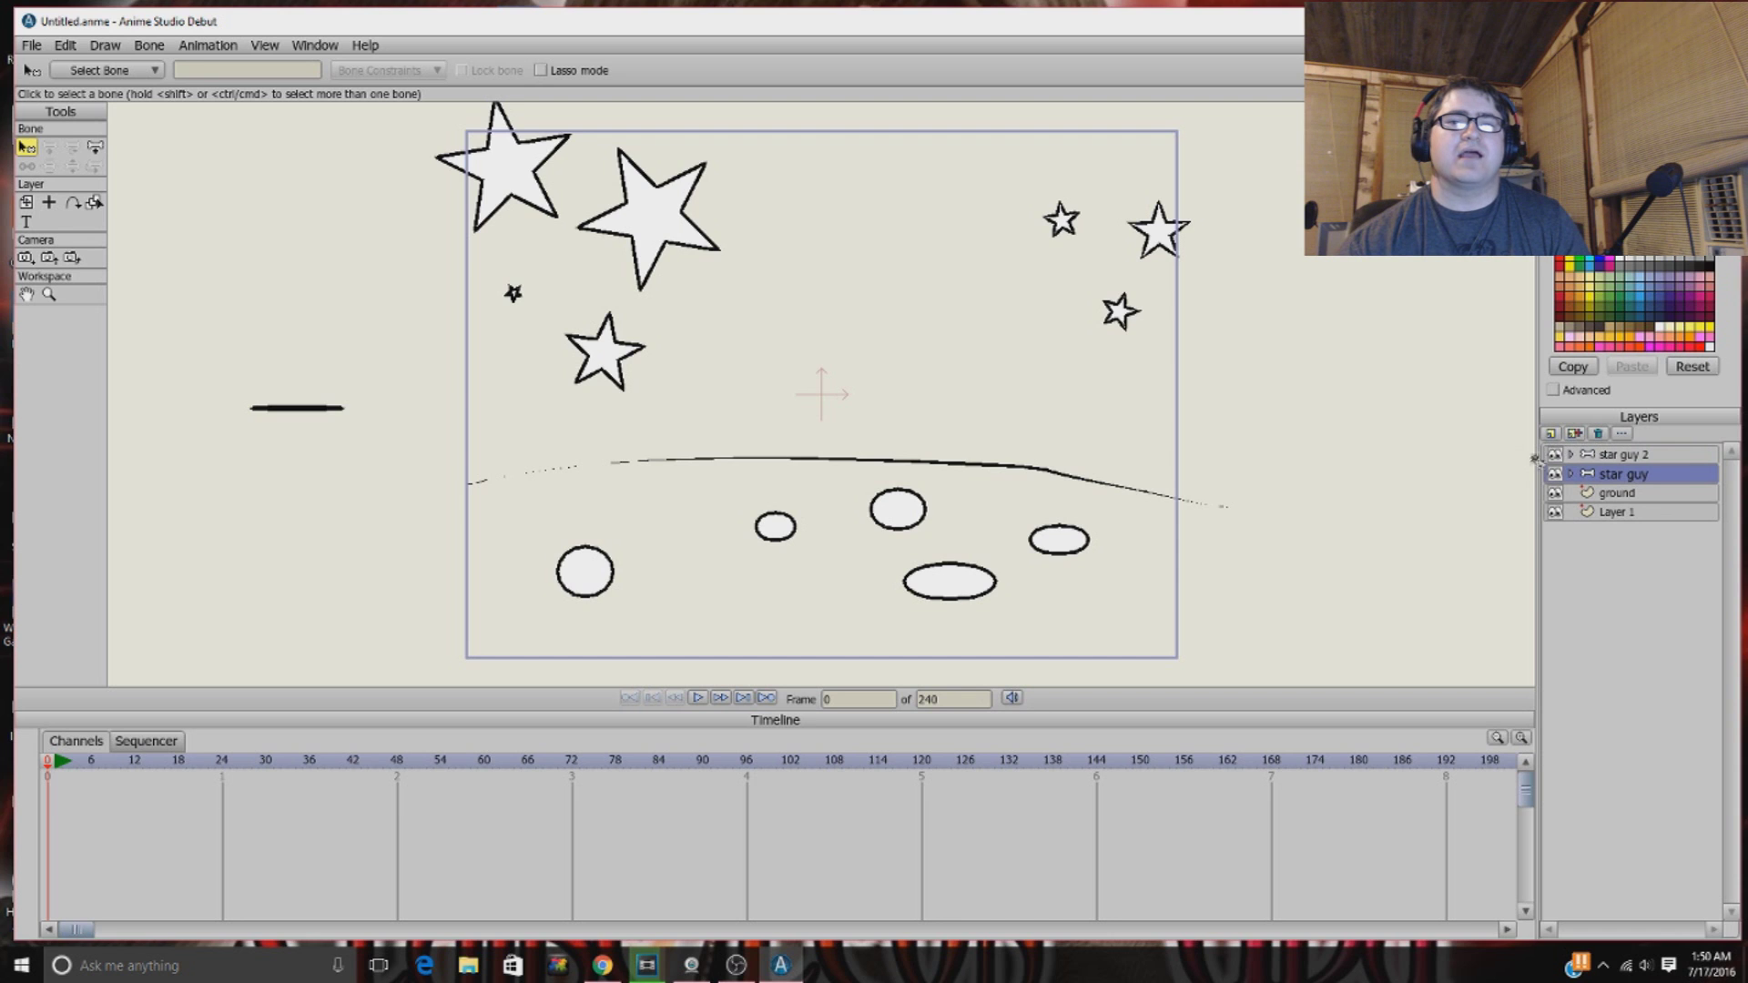
click(1551, 435)
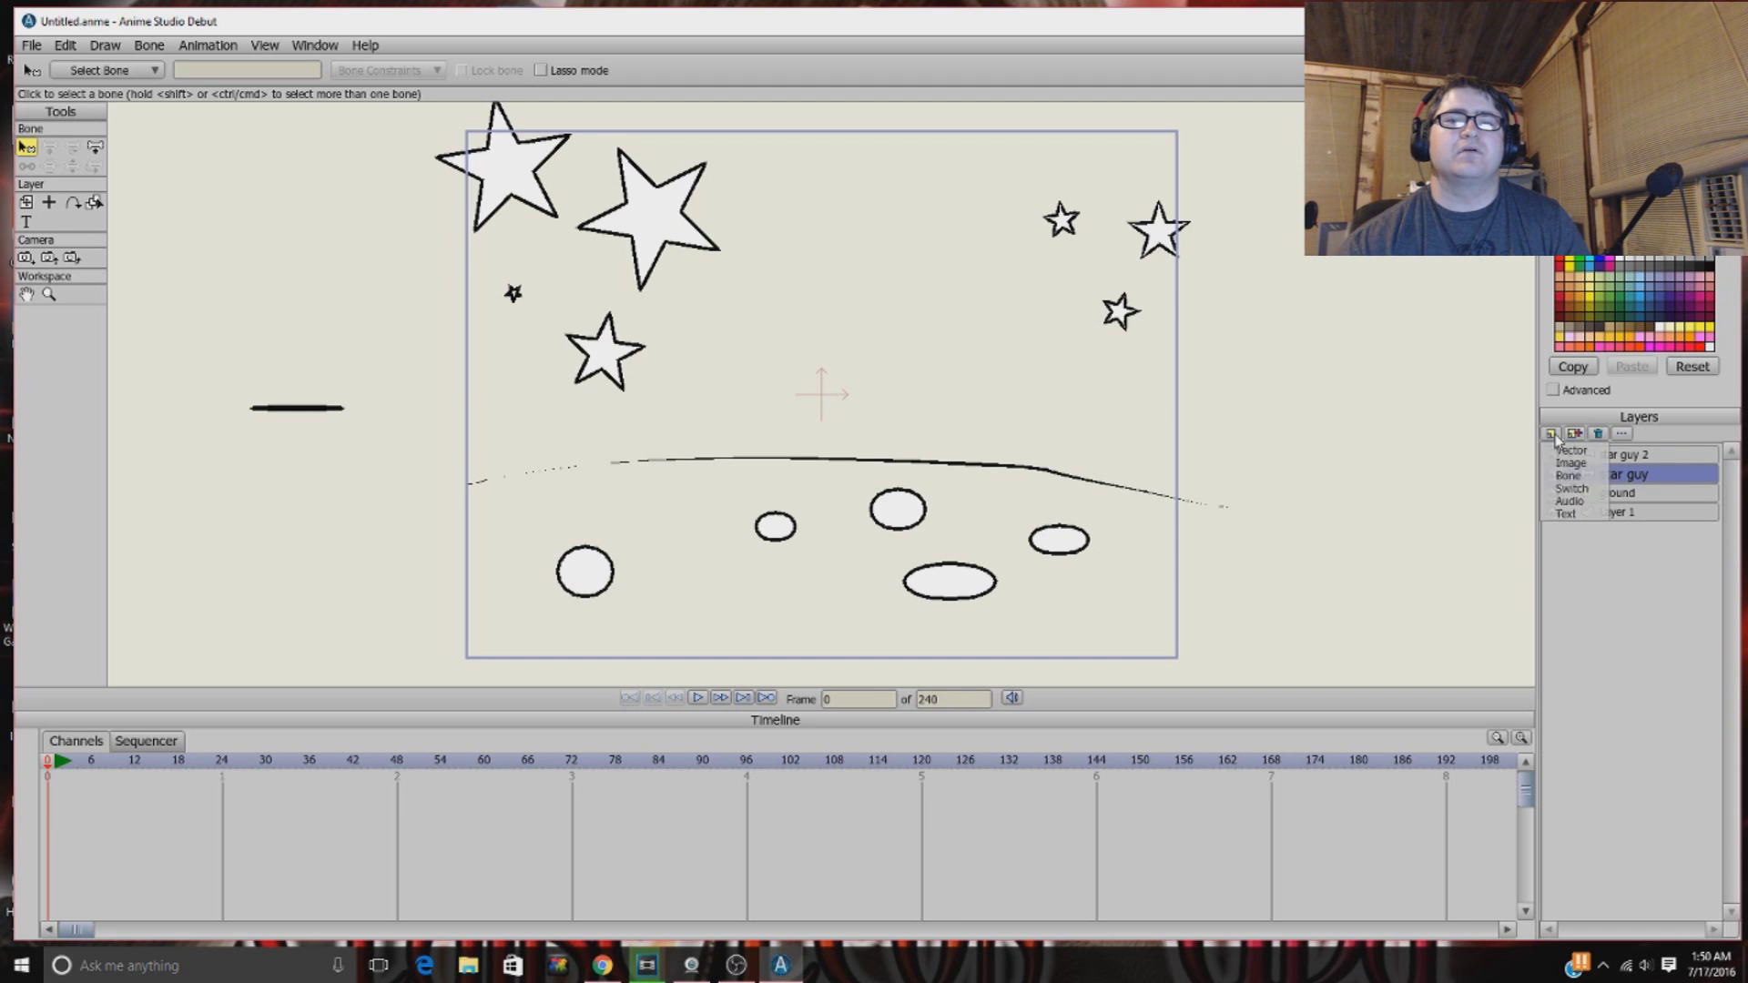
click(1572, 451)
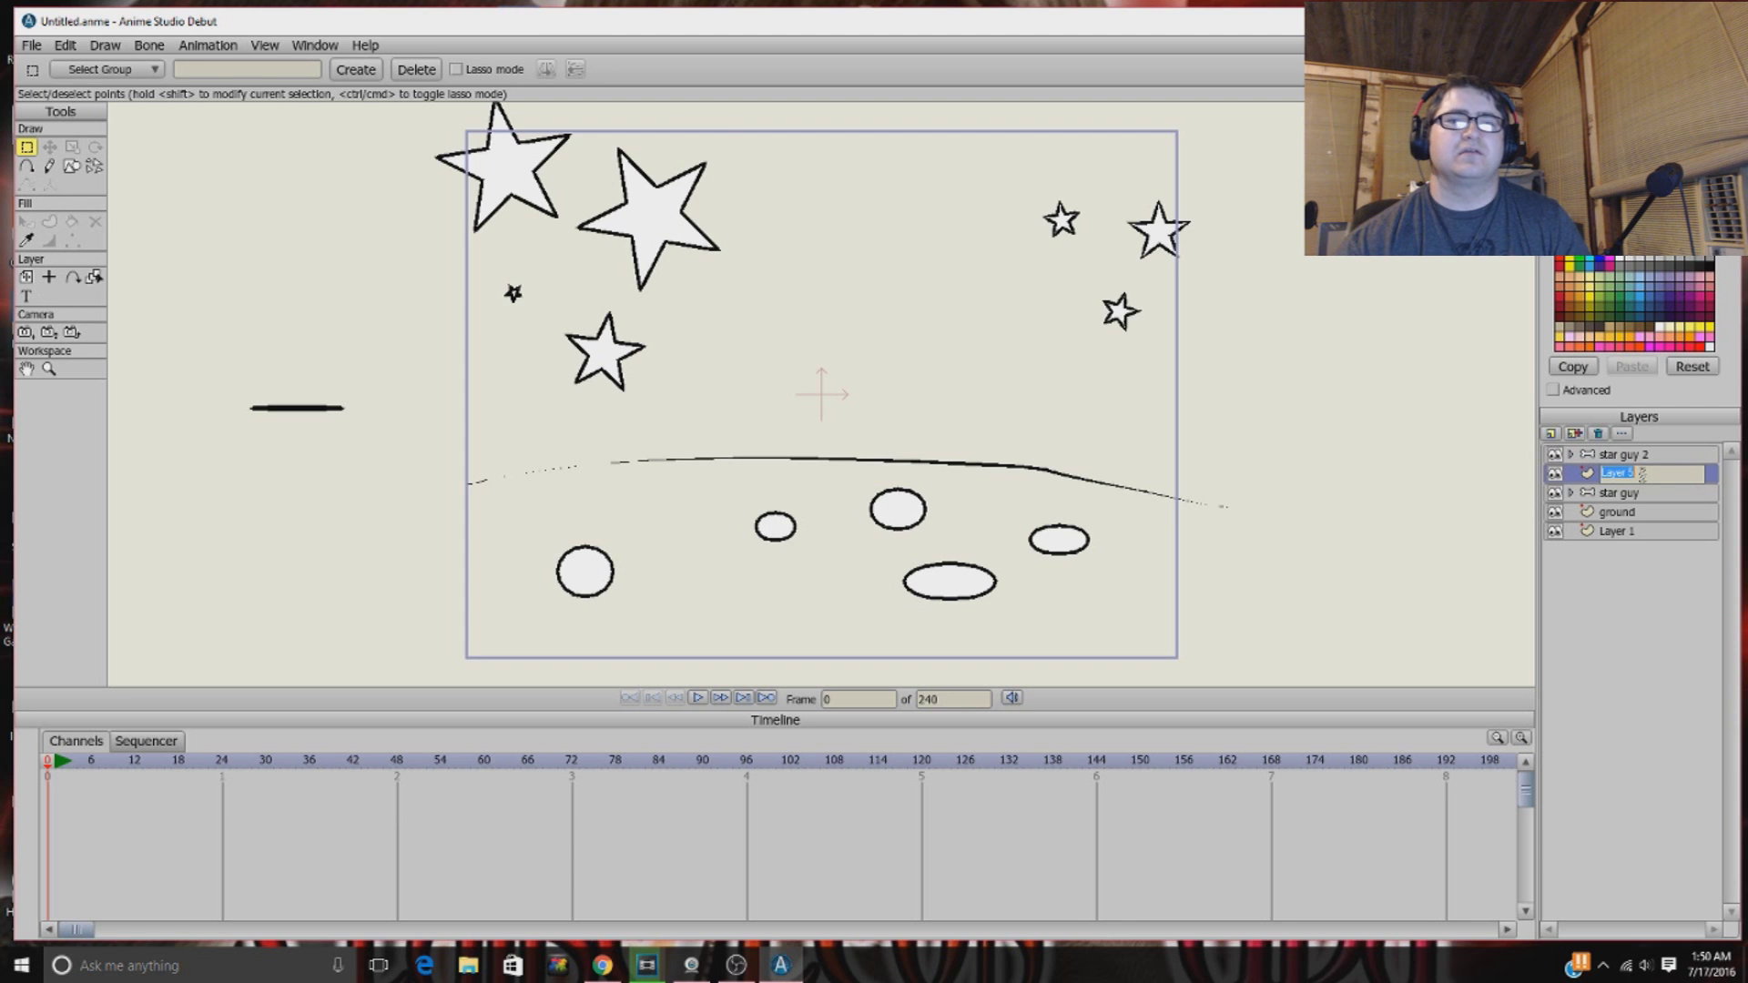
text(body)
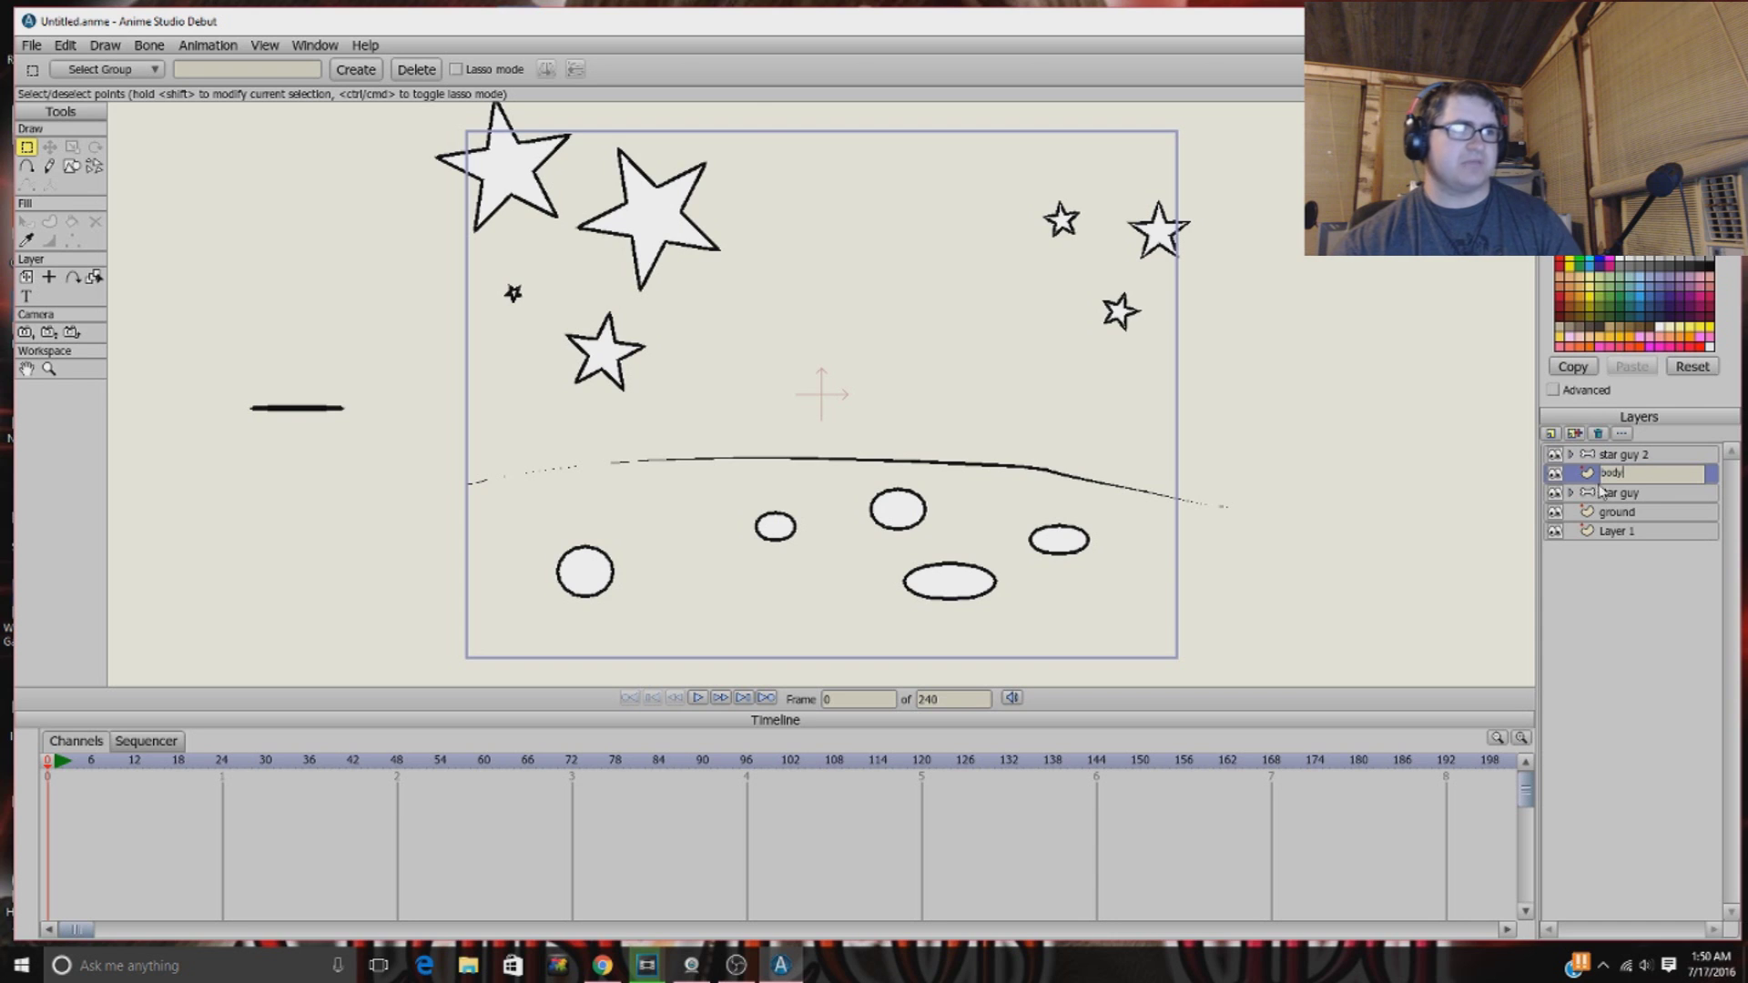
Step: Draw a large upright star on the "body" layer and move it to the upper middle of the sky
click(72, 166)
drag(798, 200, 859, 277)
click(49, 146)
drag(781, 193, 843, 244)
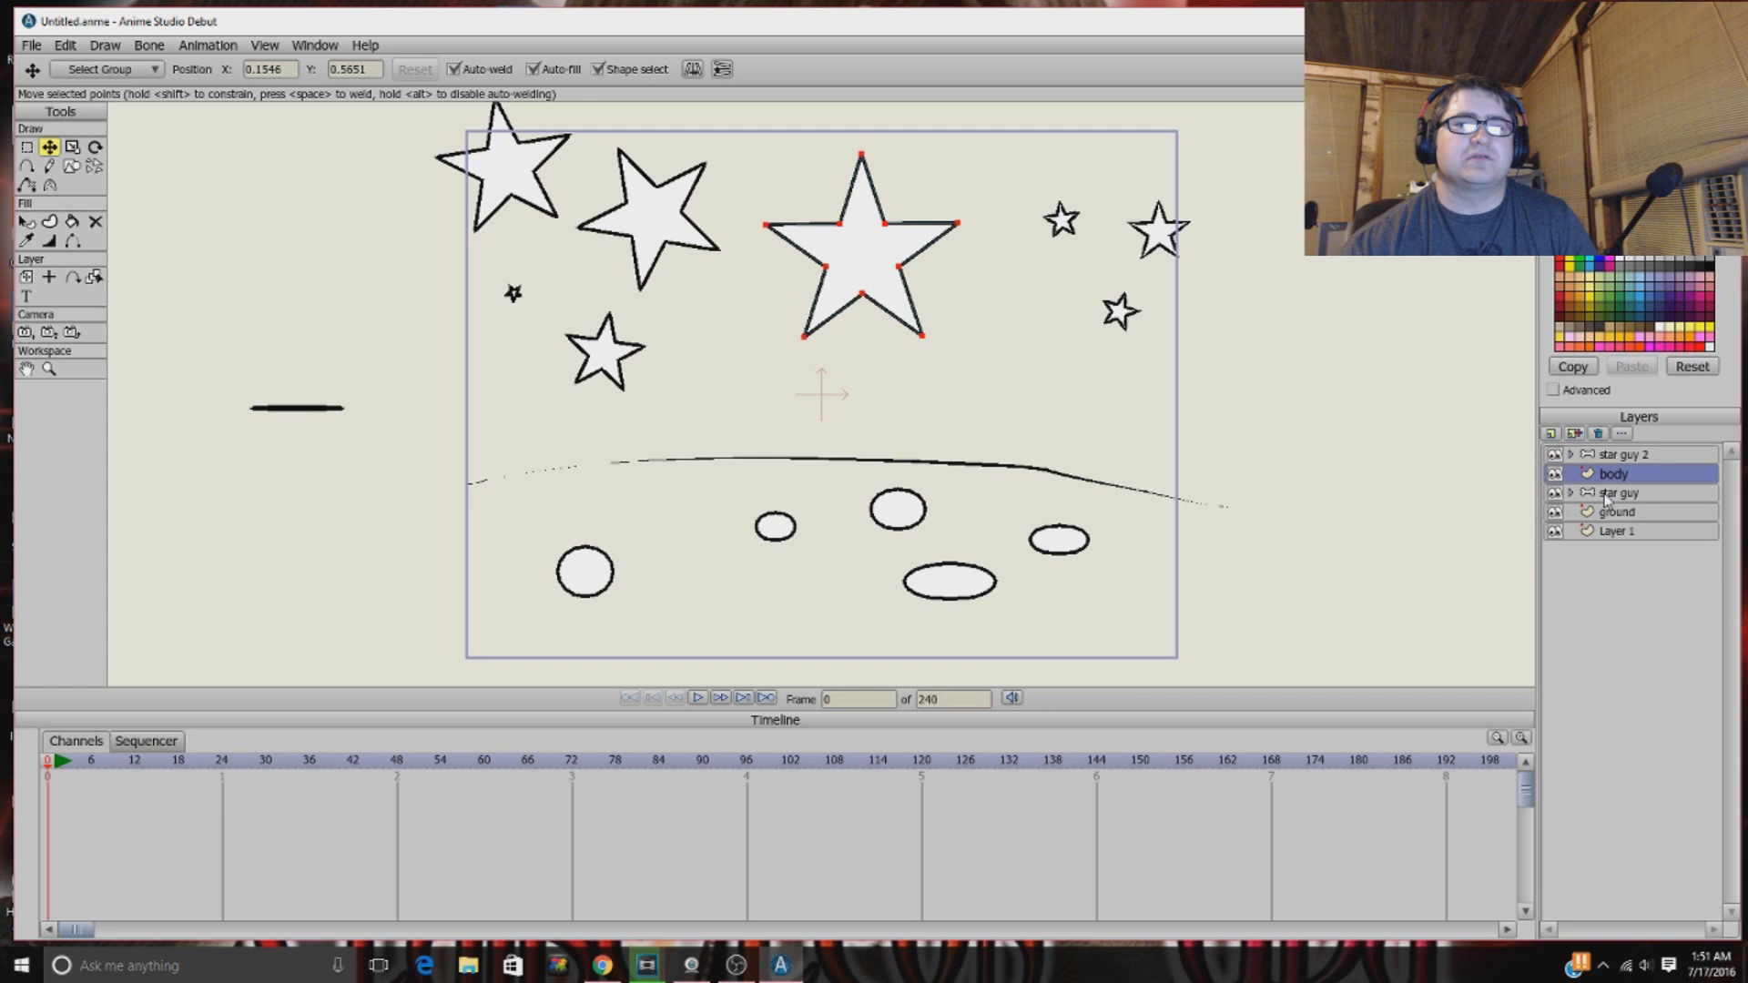
Step: Place the "body" layer below "star guy" and shift its star slightly to about X 0.18, Y 0.53
mouse_move(1617, 477)
mouse_down()
mouse_move(1619, 500)
mouse_move(1584, 483)
mouse_move(1609, 499)
mouse_up()
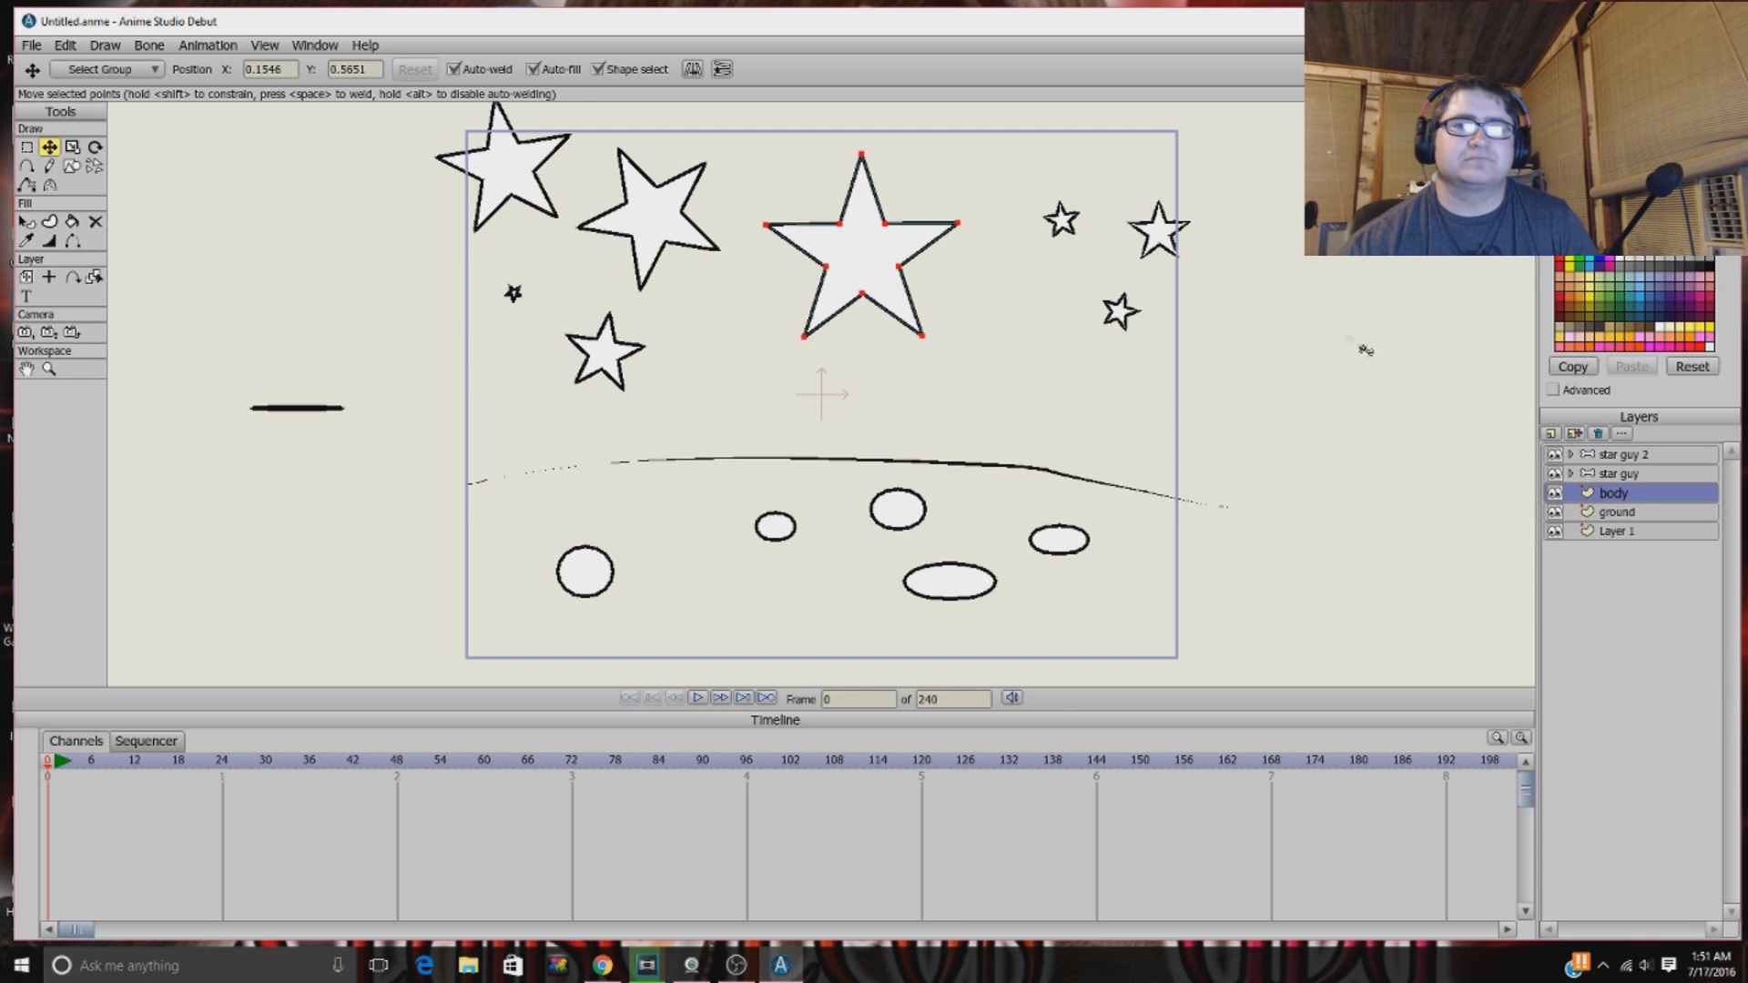
click(1639, 475)
click(1629, 493)
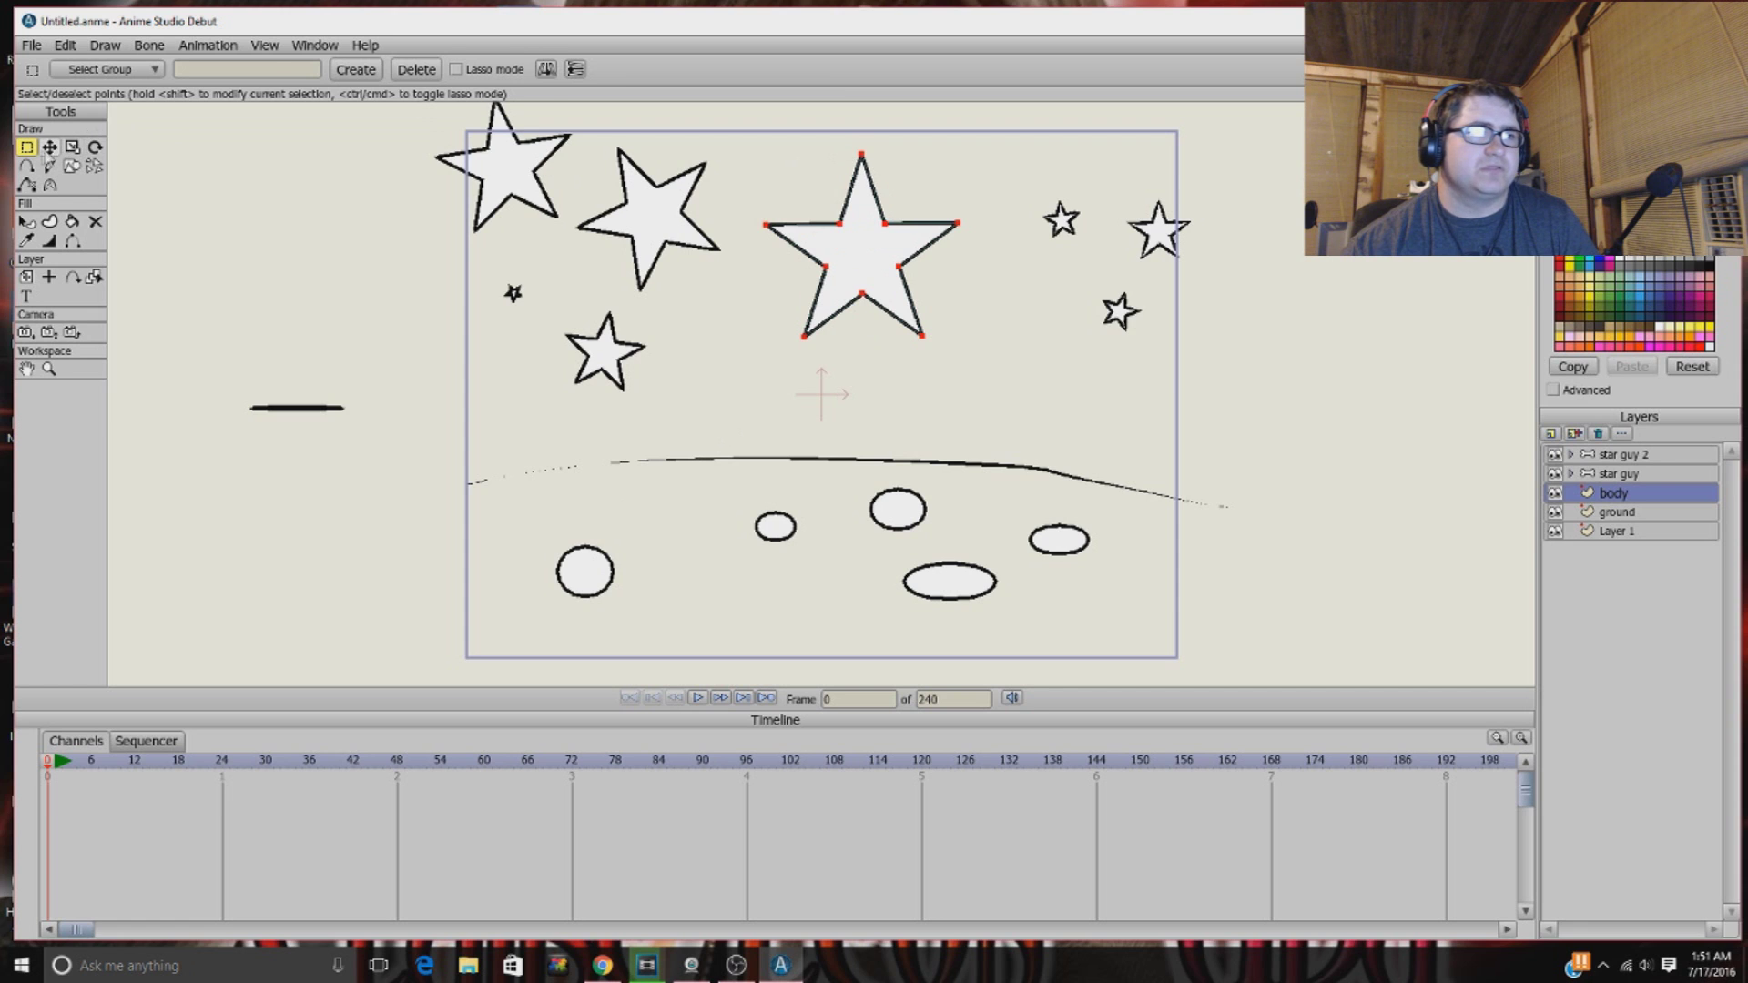
click(49, 147)
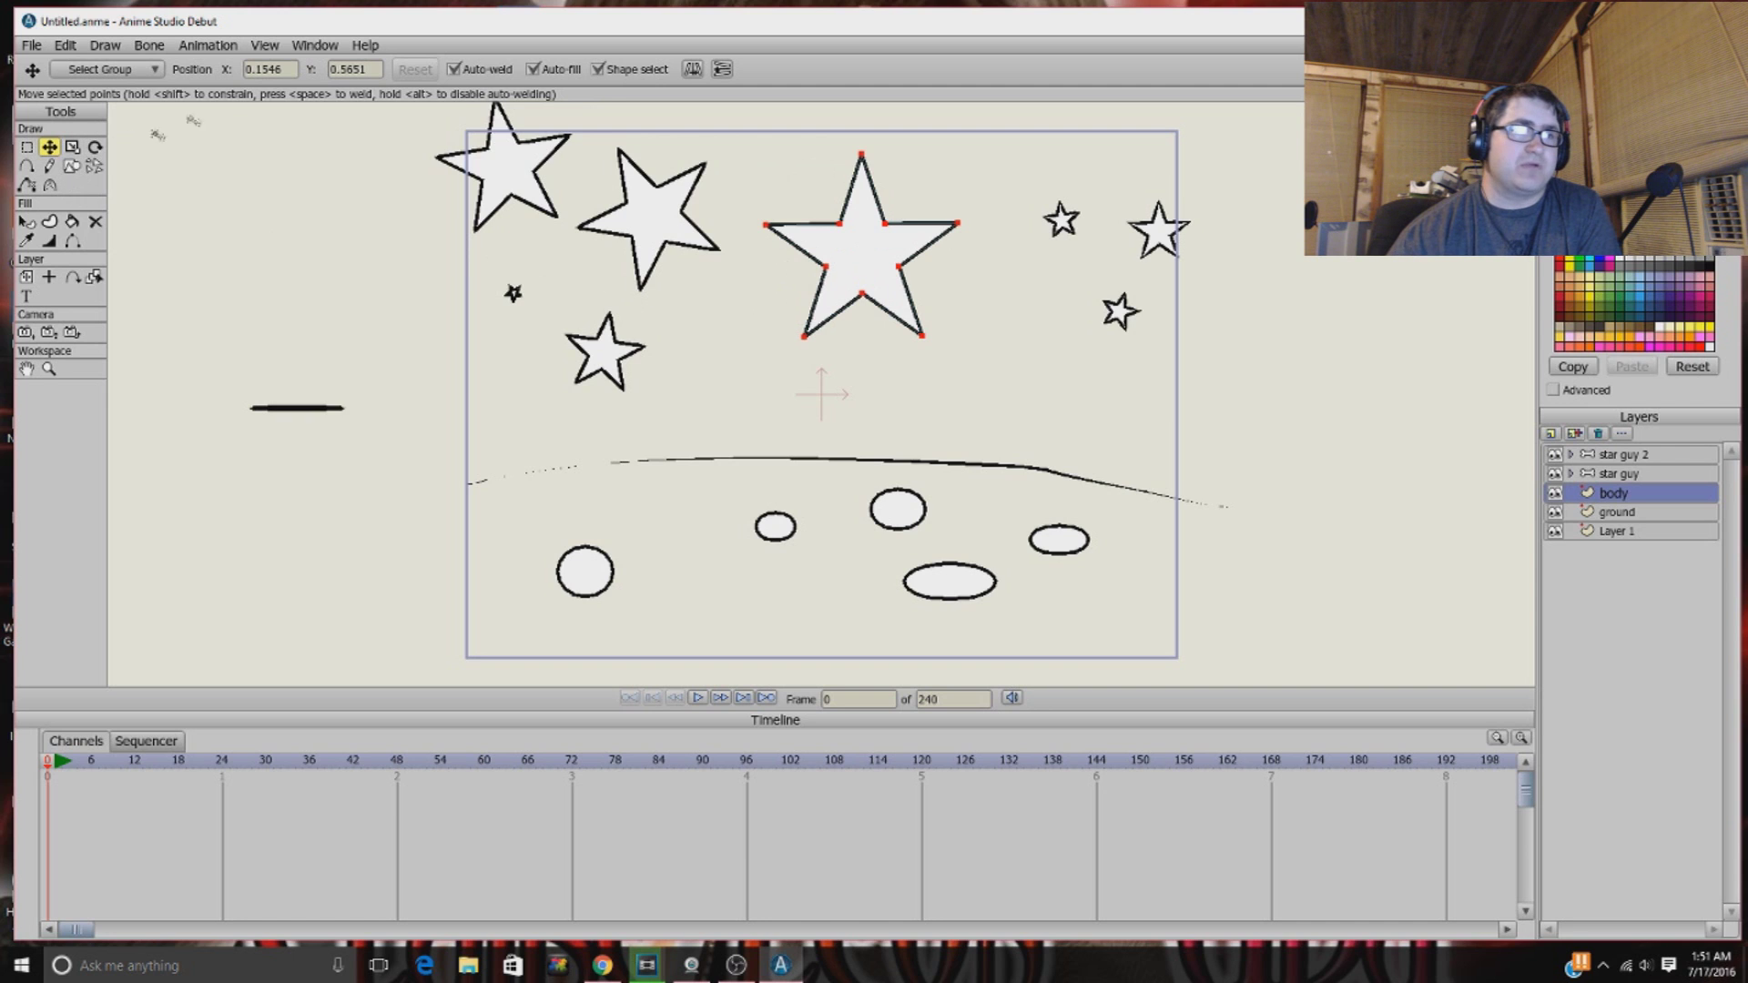
mouse_move(874, 241)
mouse_down()
mouse_move(894, 289)
mouse_move(881, 251)
mouse_up()
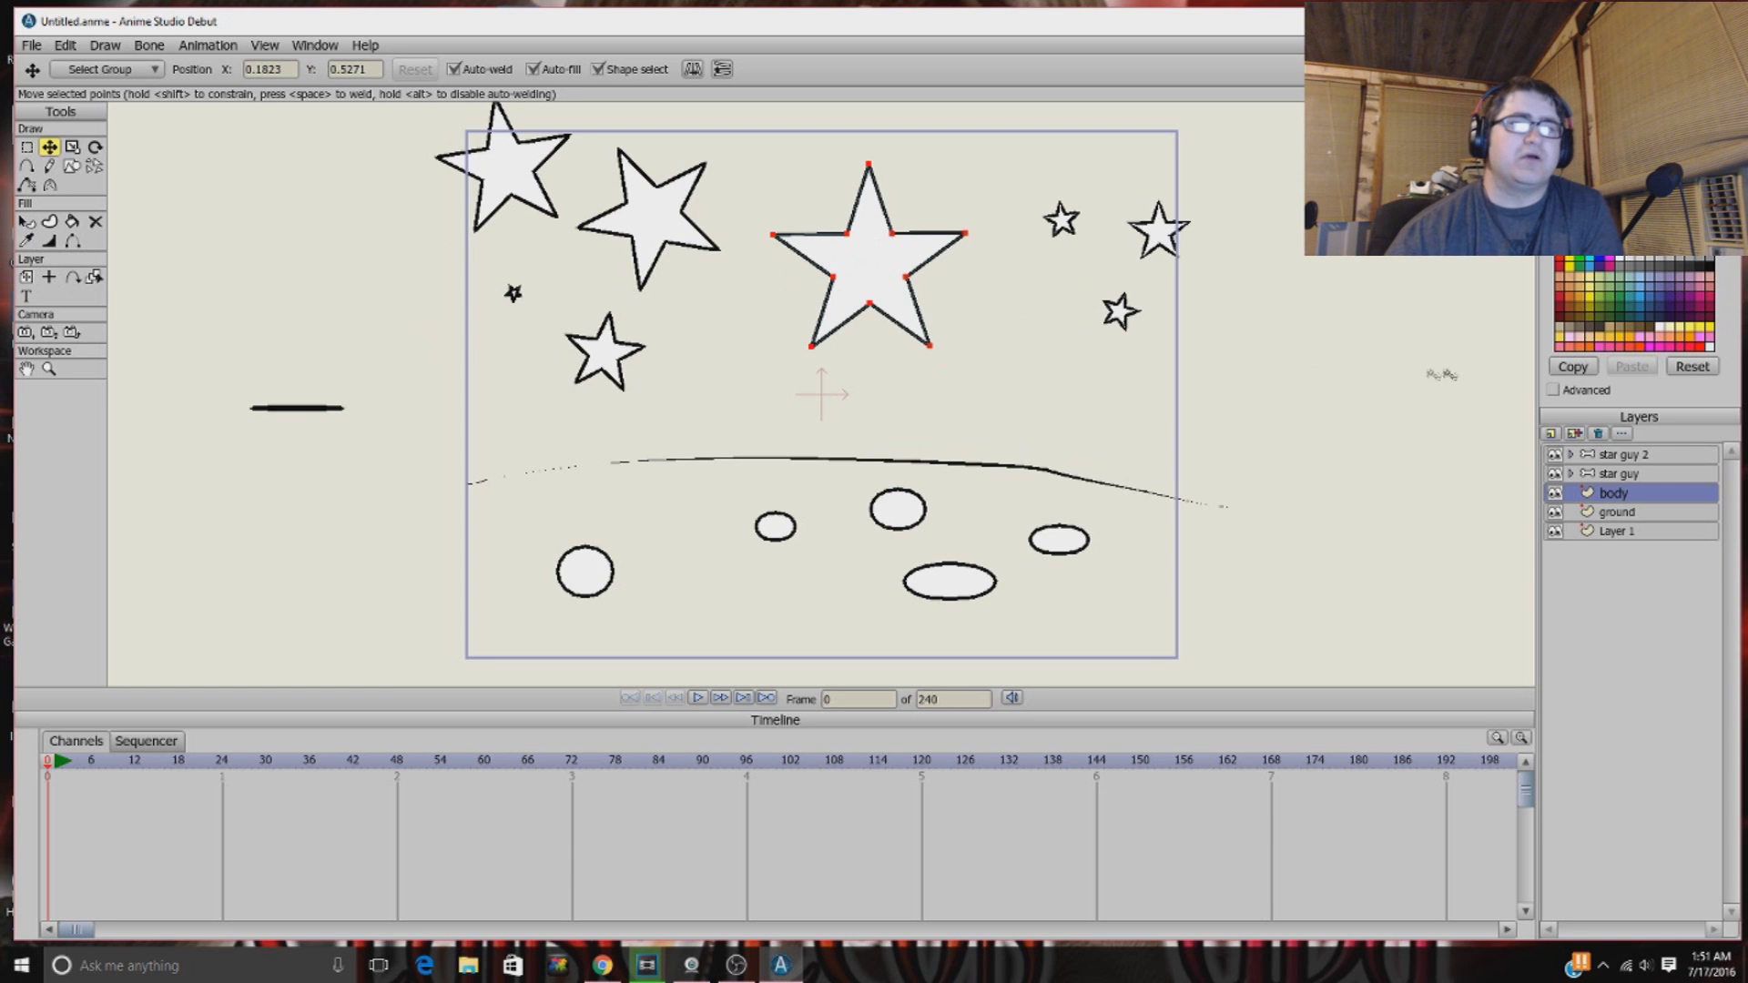
Step: Add five bones to the original "star guy" layer, one along each point of the large star
click(1619, 474)
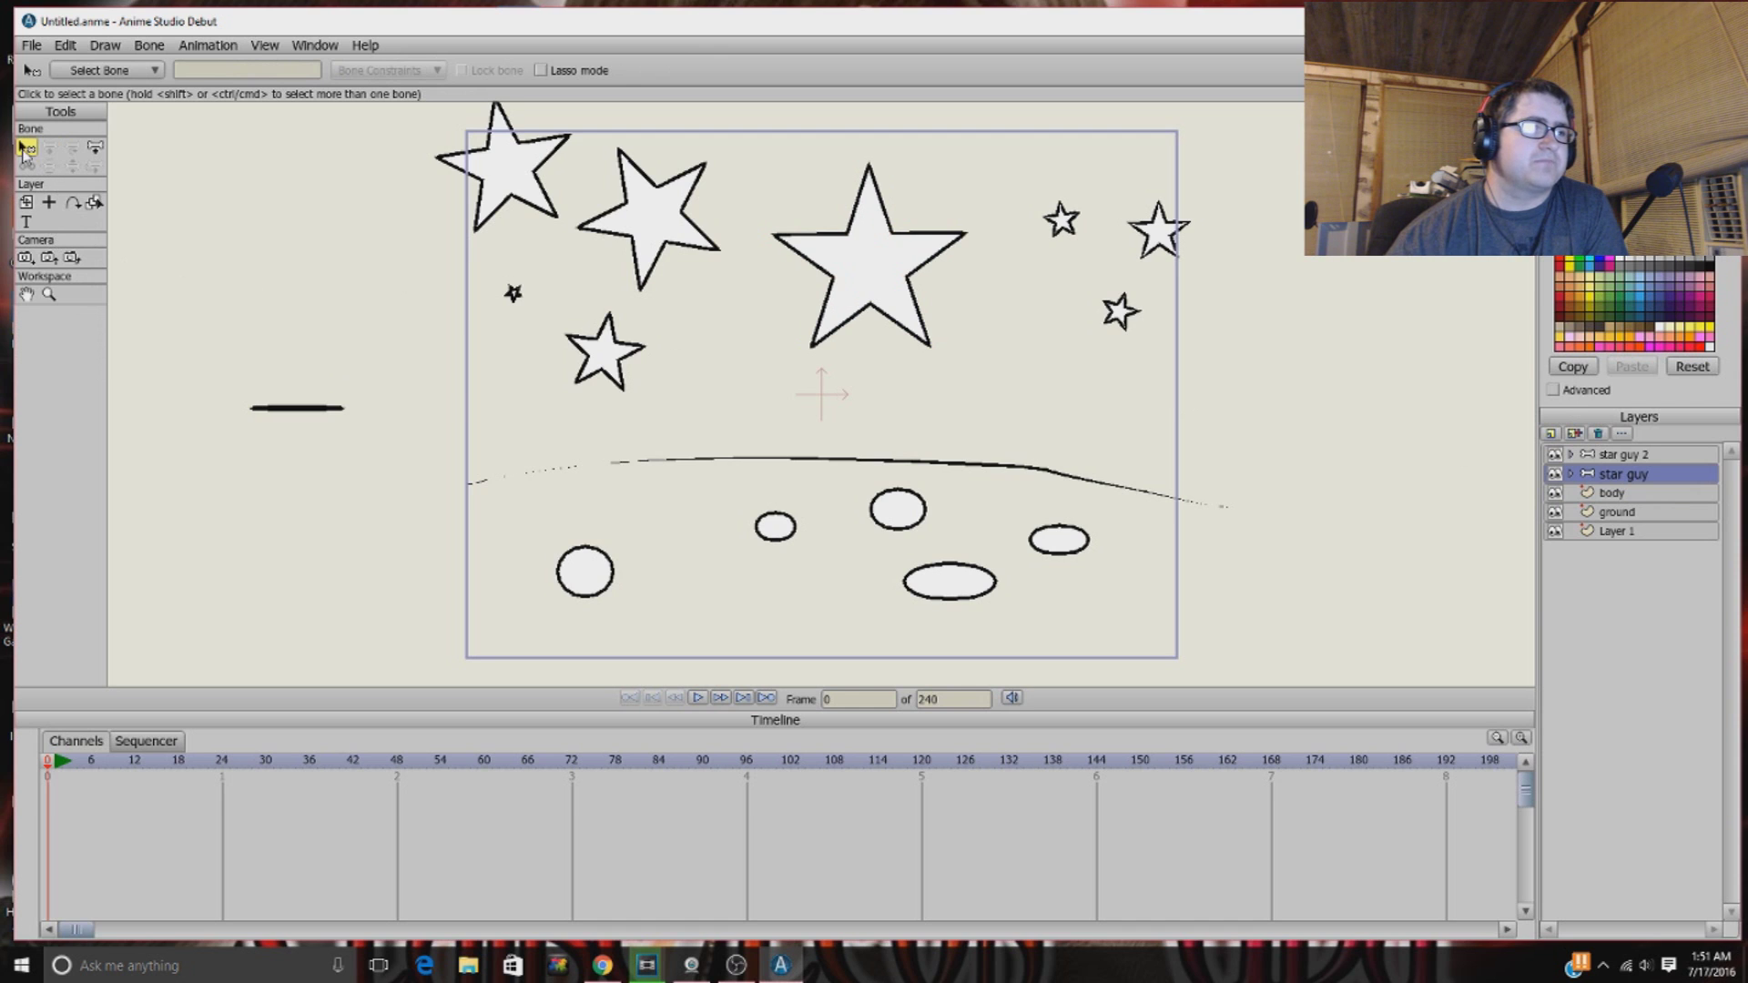
click(94, 149)
drag(869, 196, 827, 328)
drag(871, 271, 908, 321)
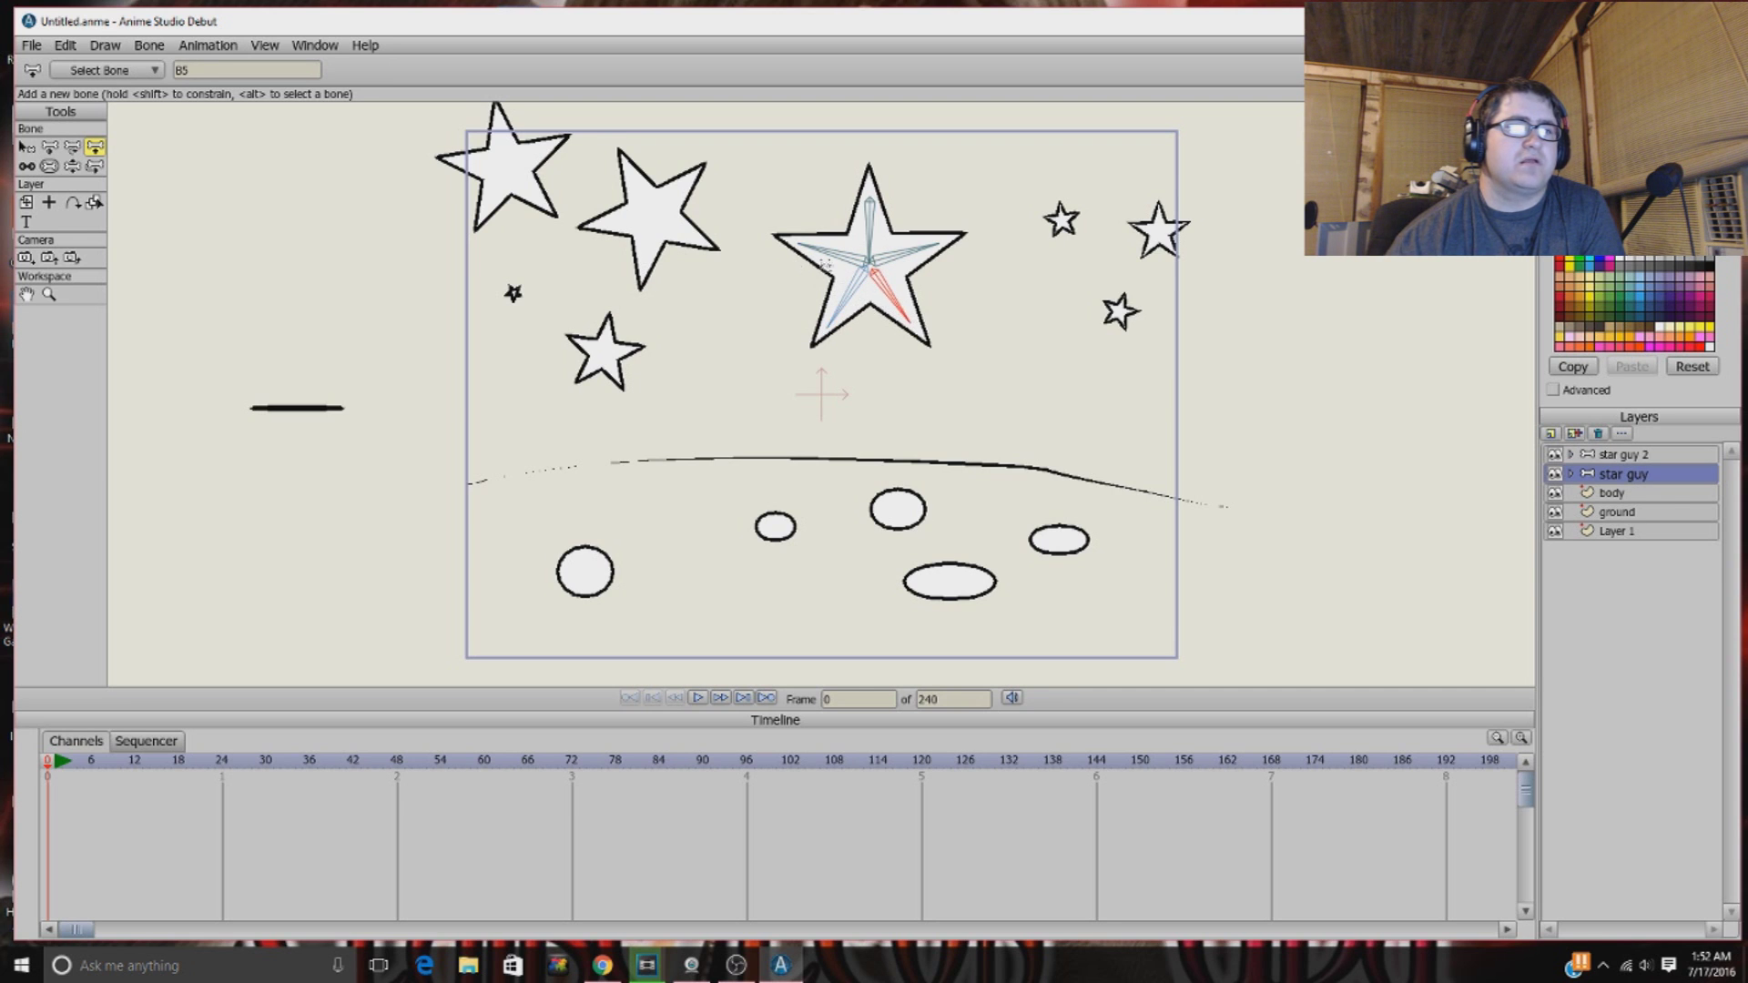
click(869, 223)
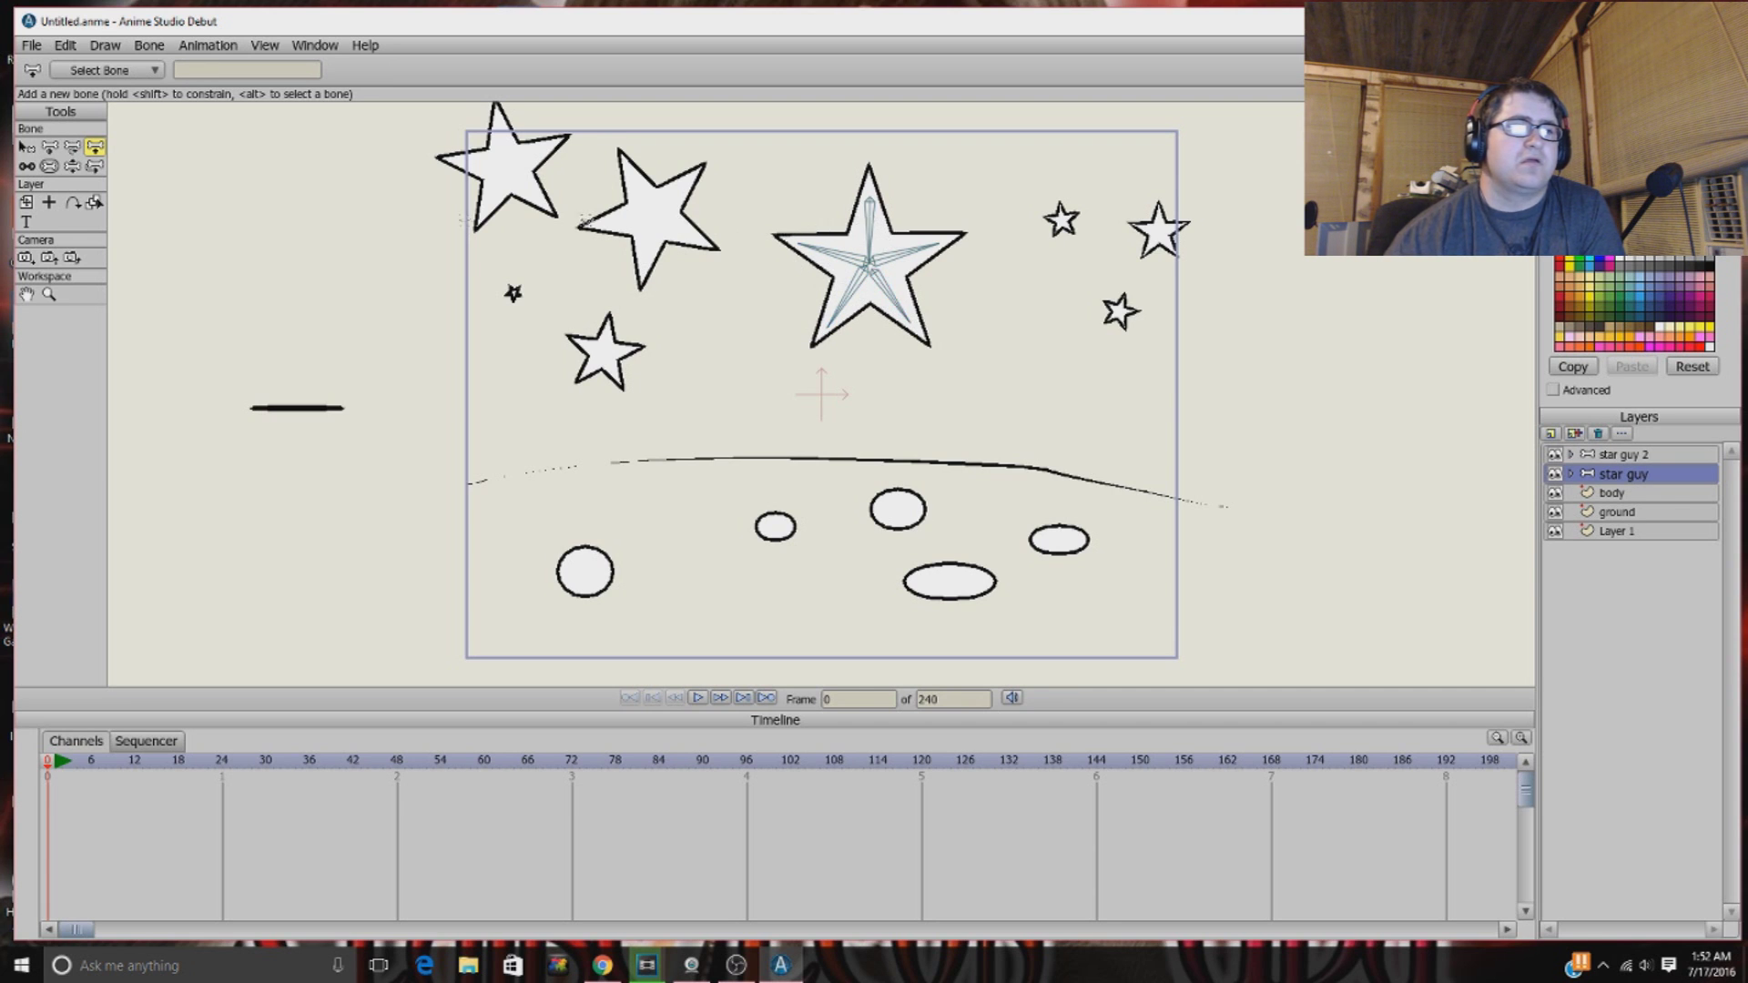
Step: Move the bone in the star's upper point slightly to about X 0.18, Y 0.765
click(25, 147)
click(874, 224)
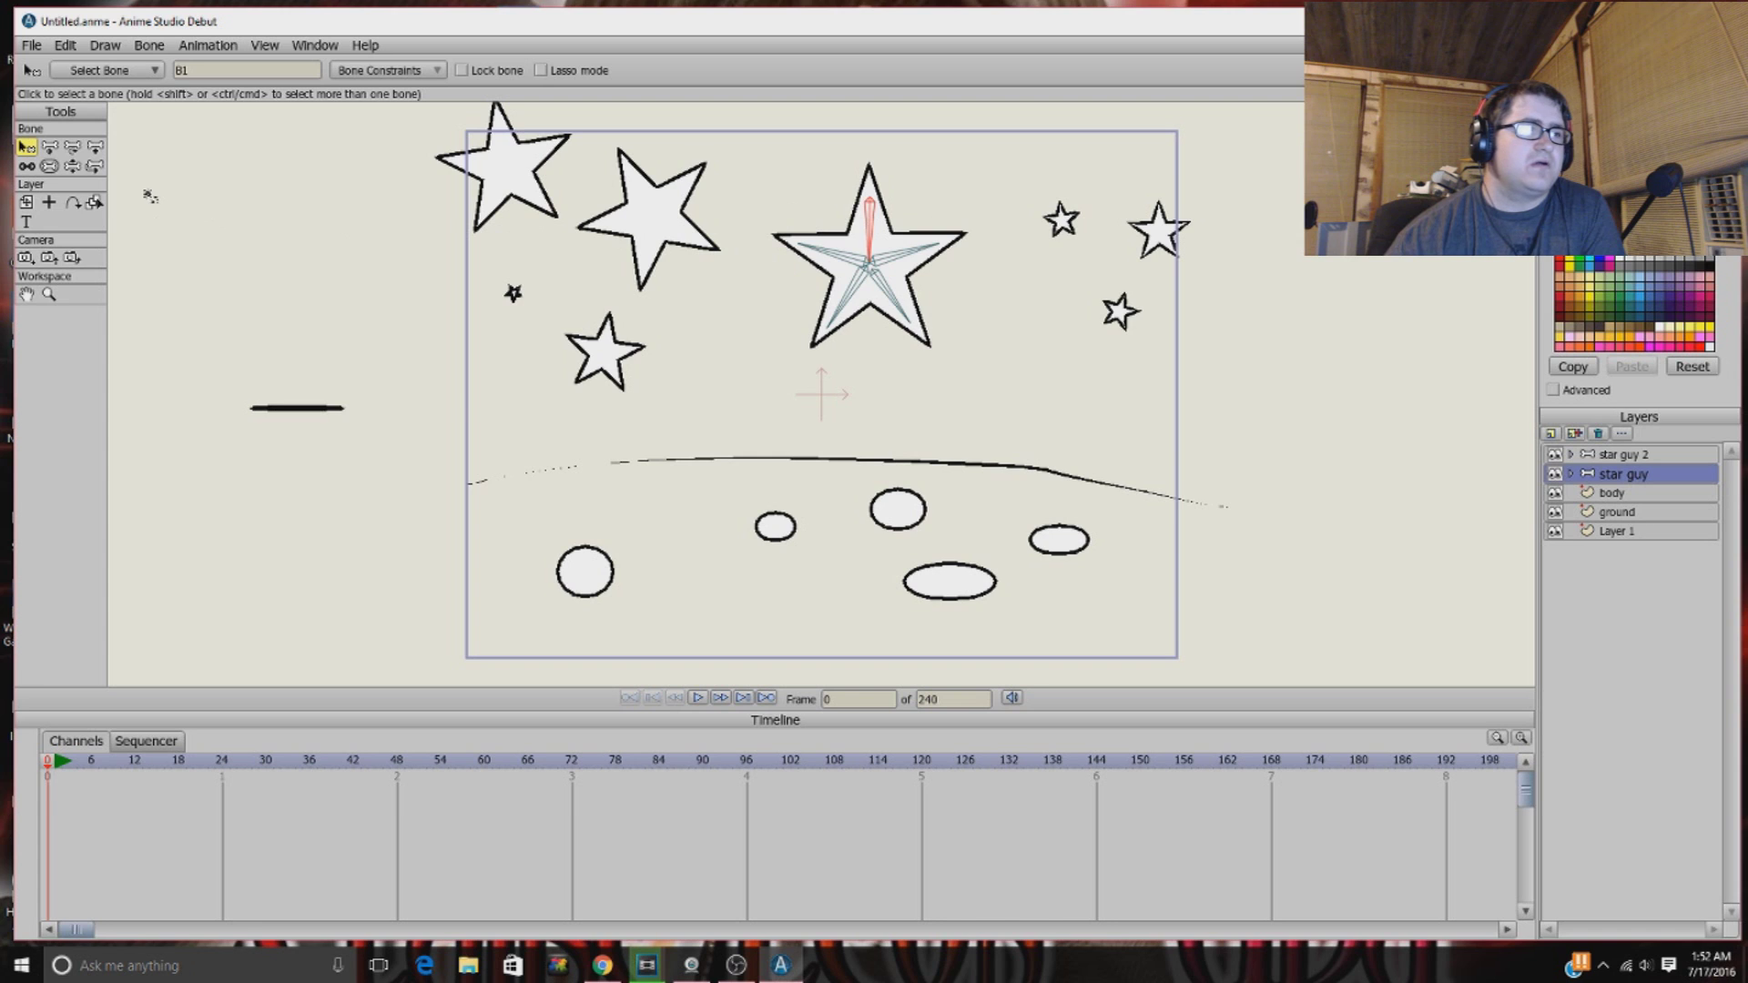
click(49, 149)
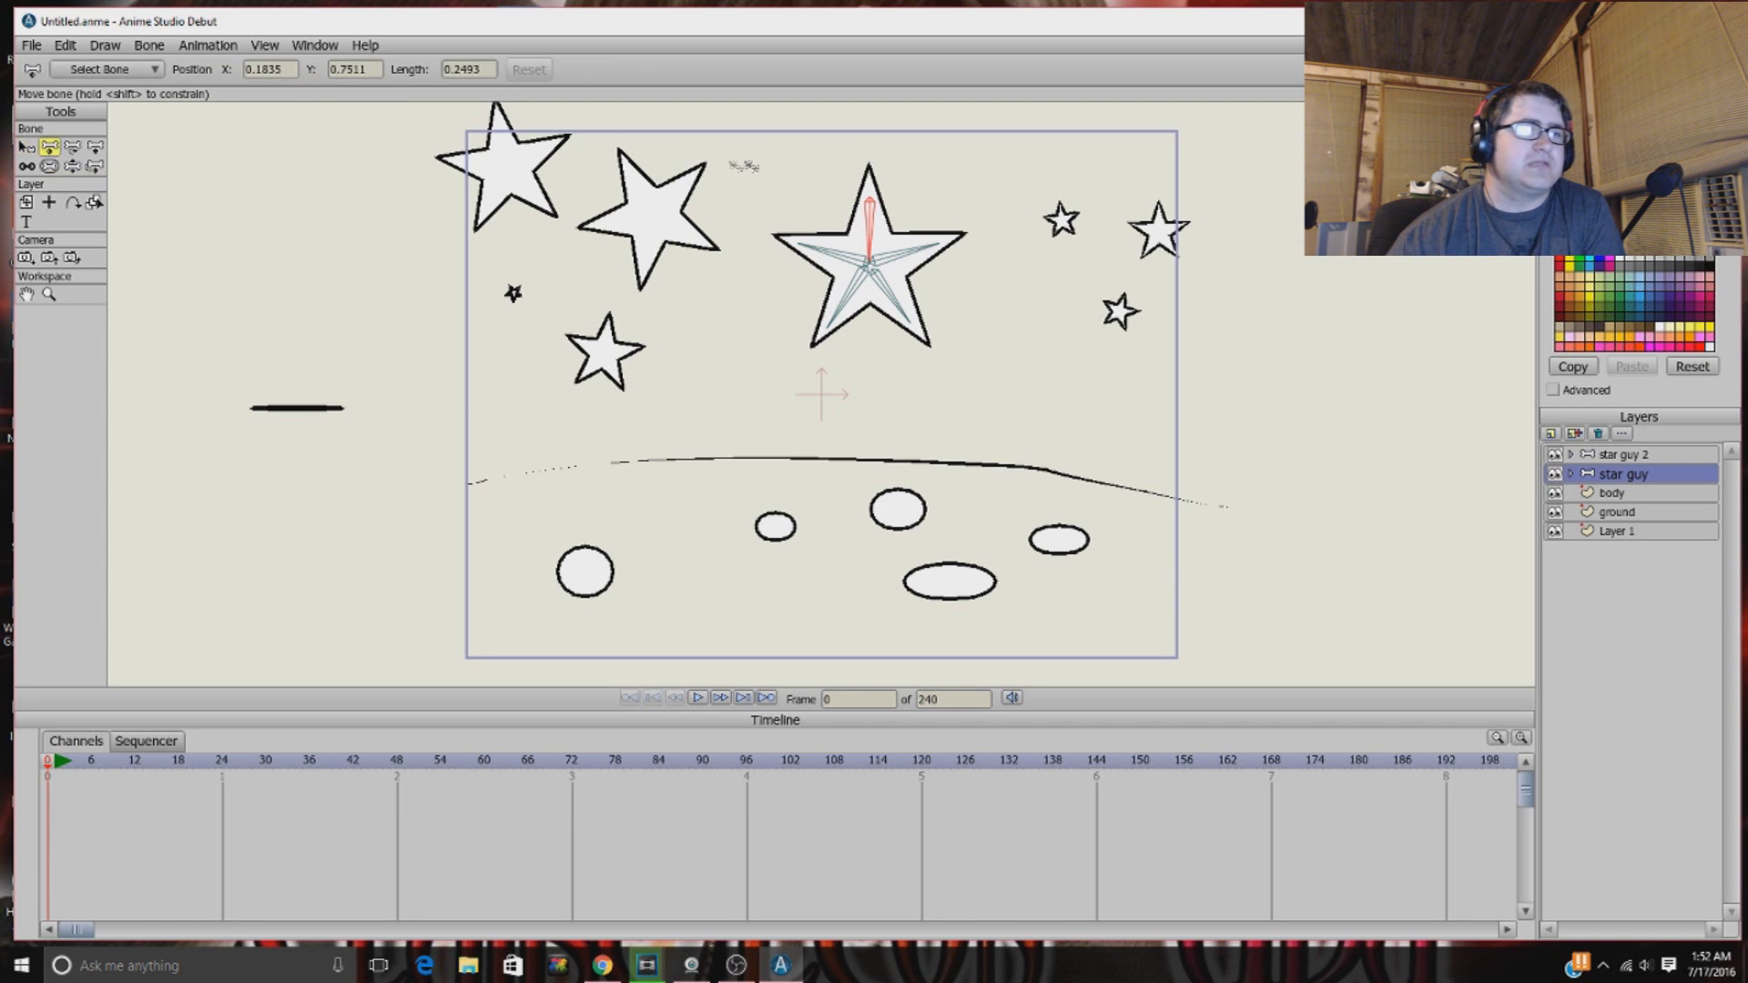
drag(864, 204, 875, 204)
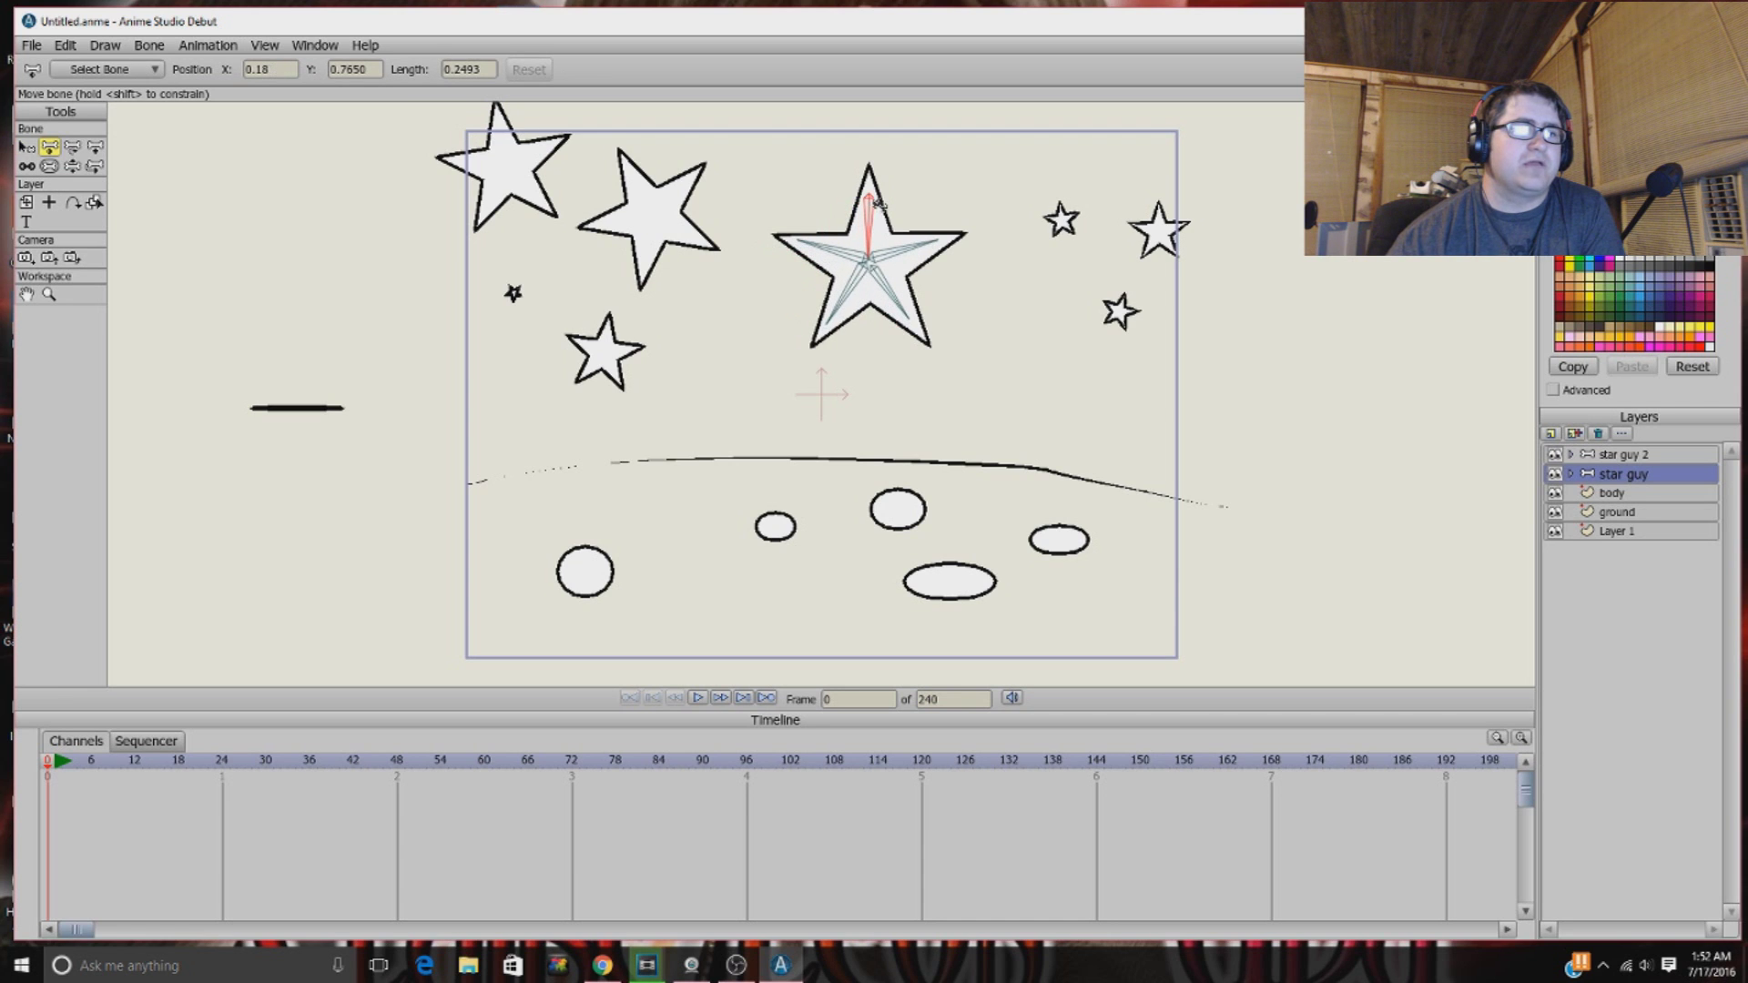
Step: Try rotating the star's bones and manipulating them as a group
click(72, 148)
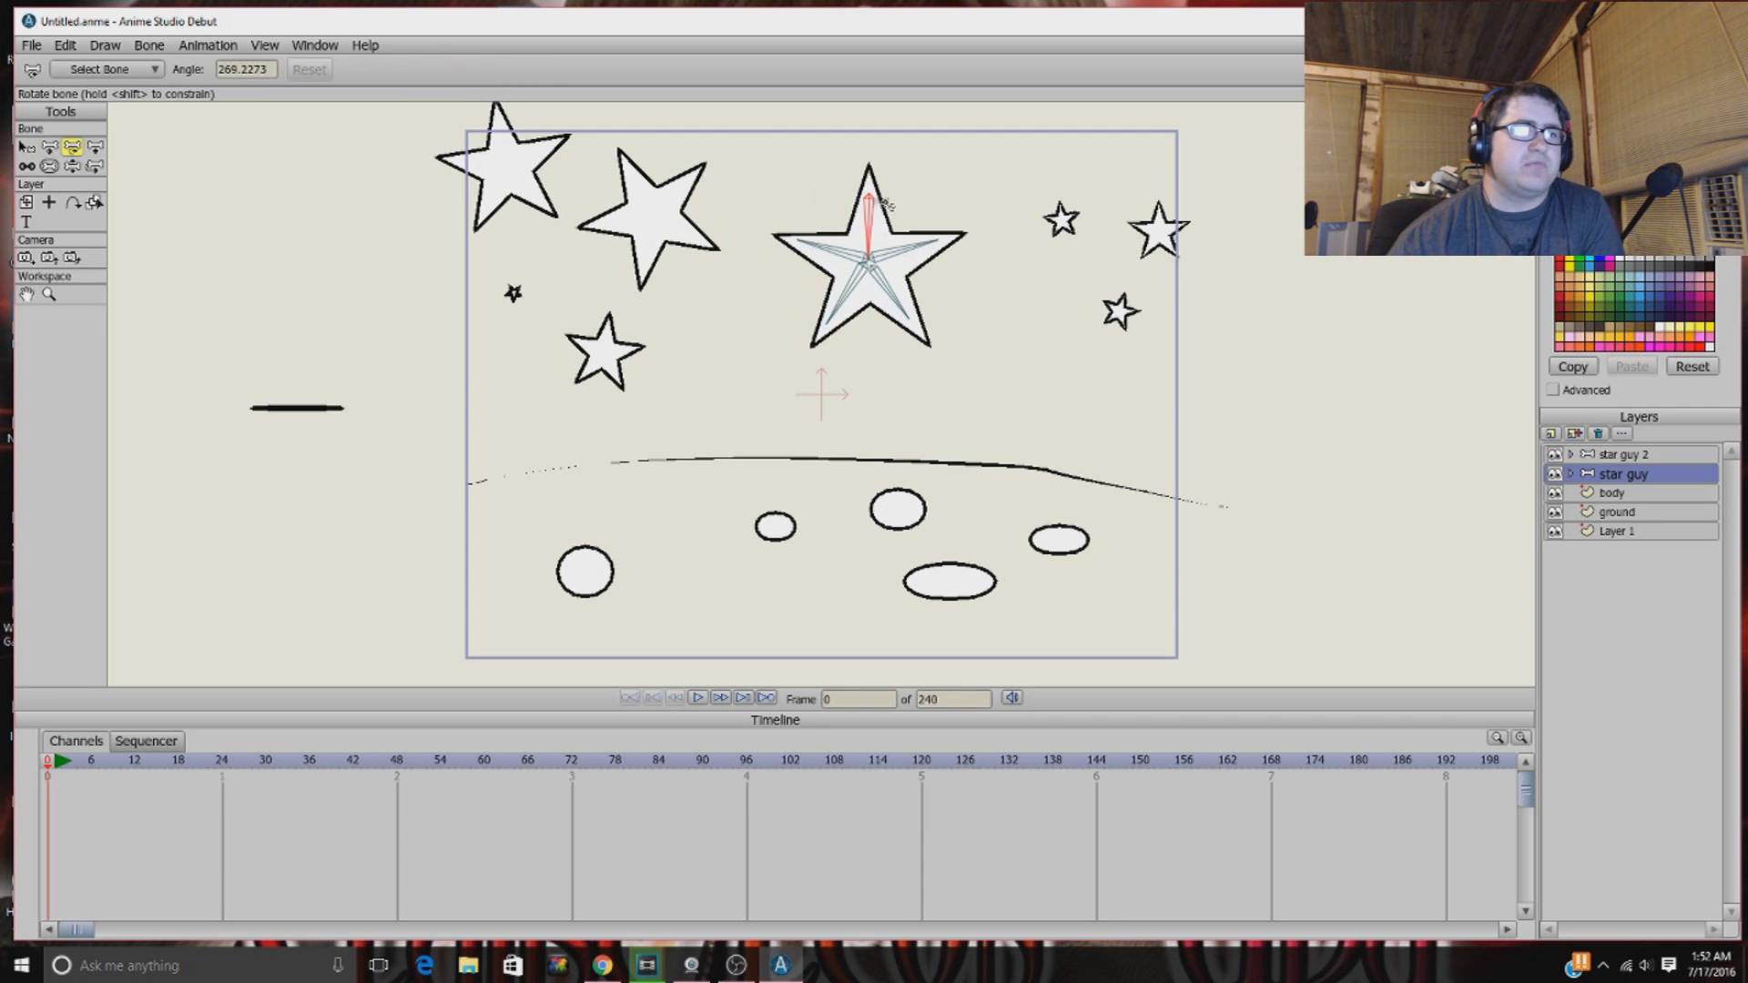
drag(880, 208, 881, 267)
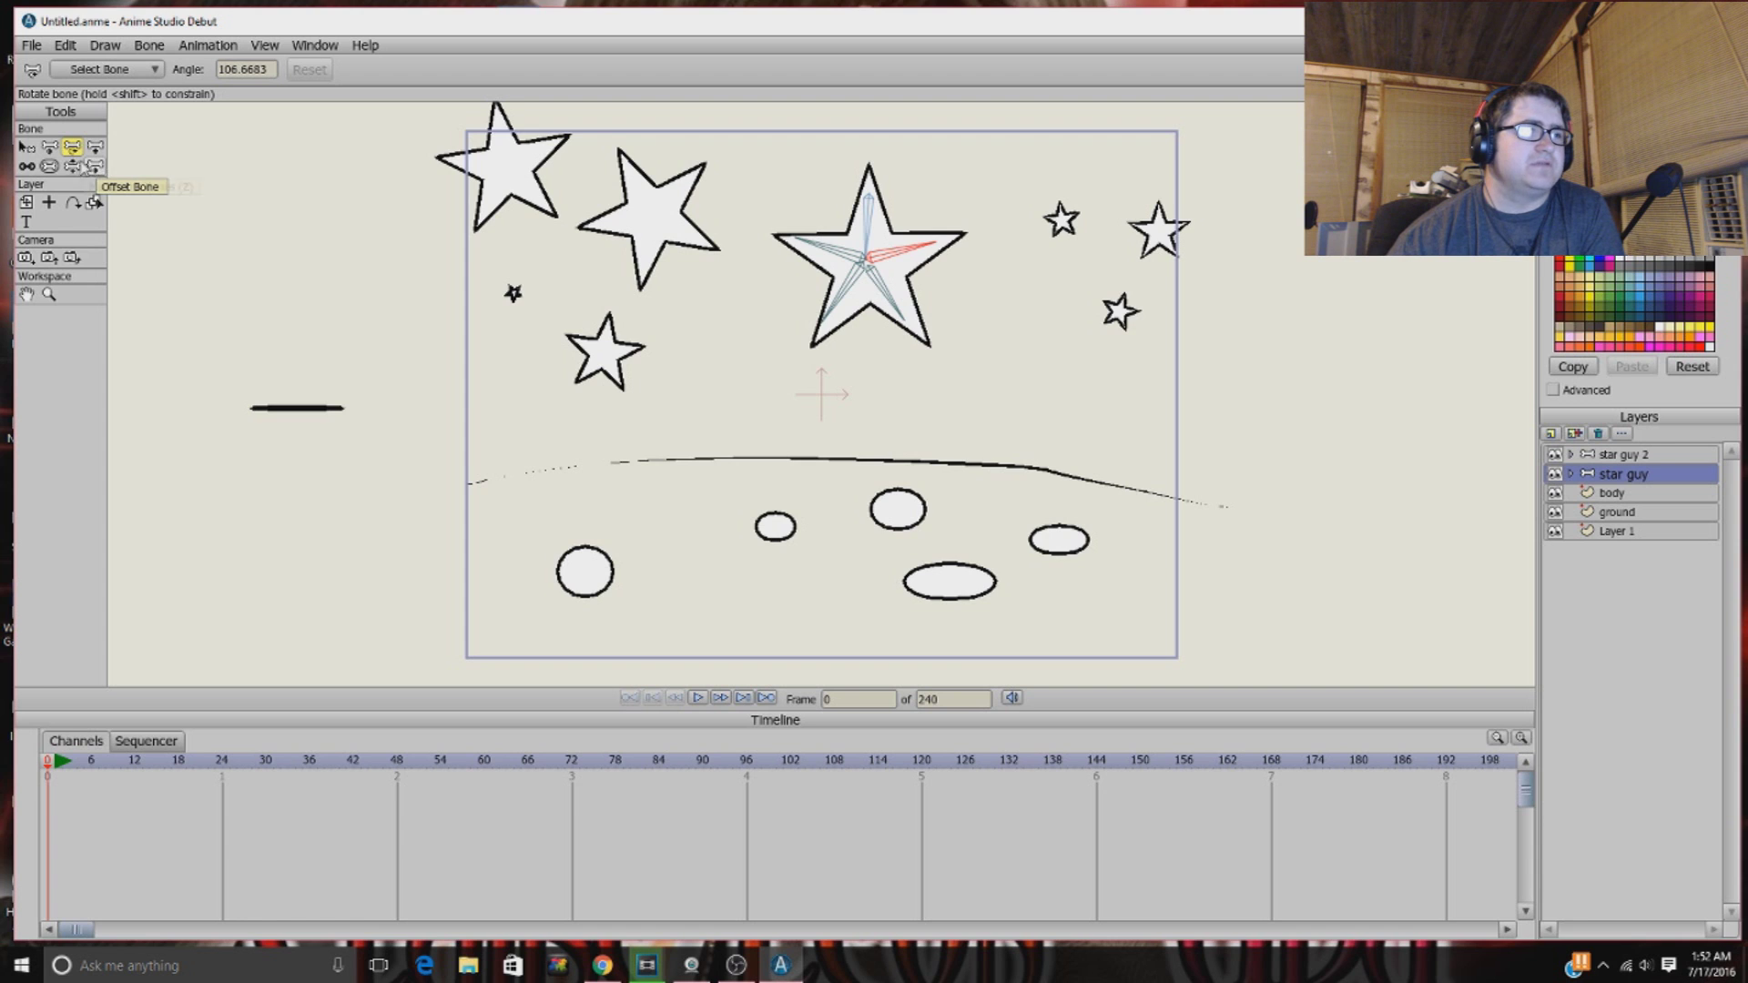
click(72, 168)
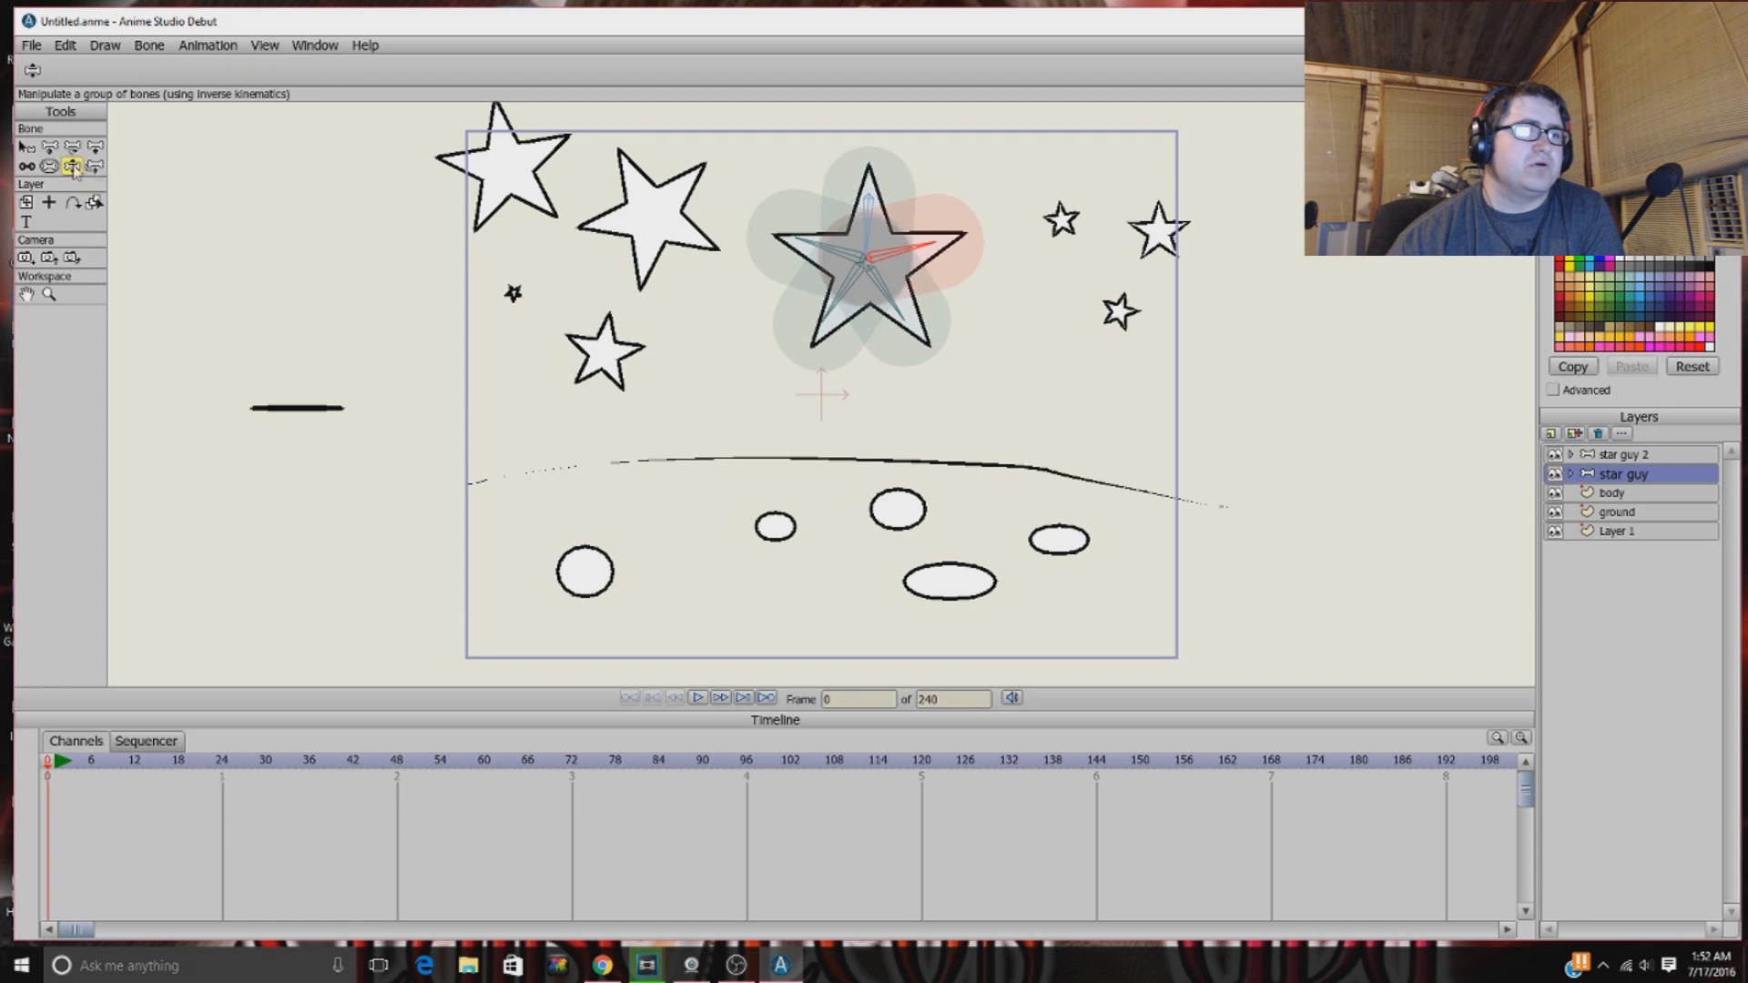
mouse_move(801, 201)
mouse_down()
mouse_move(797, 224)
mouse_move(796, 206)
mouse_up()
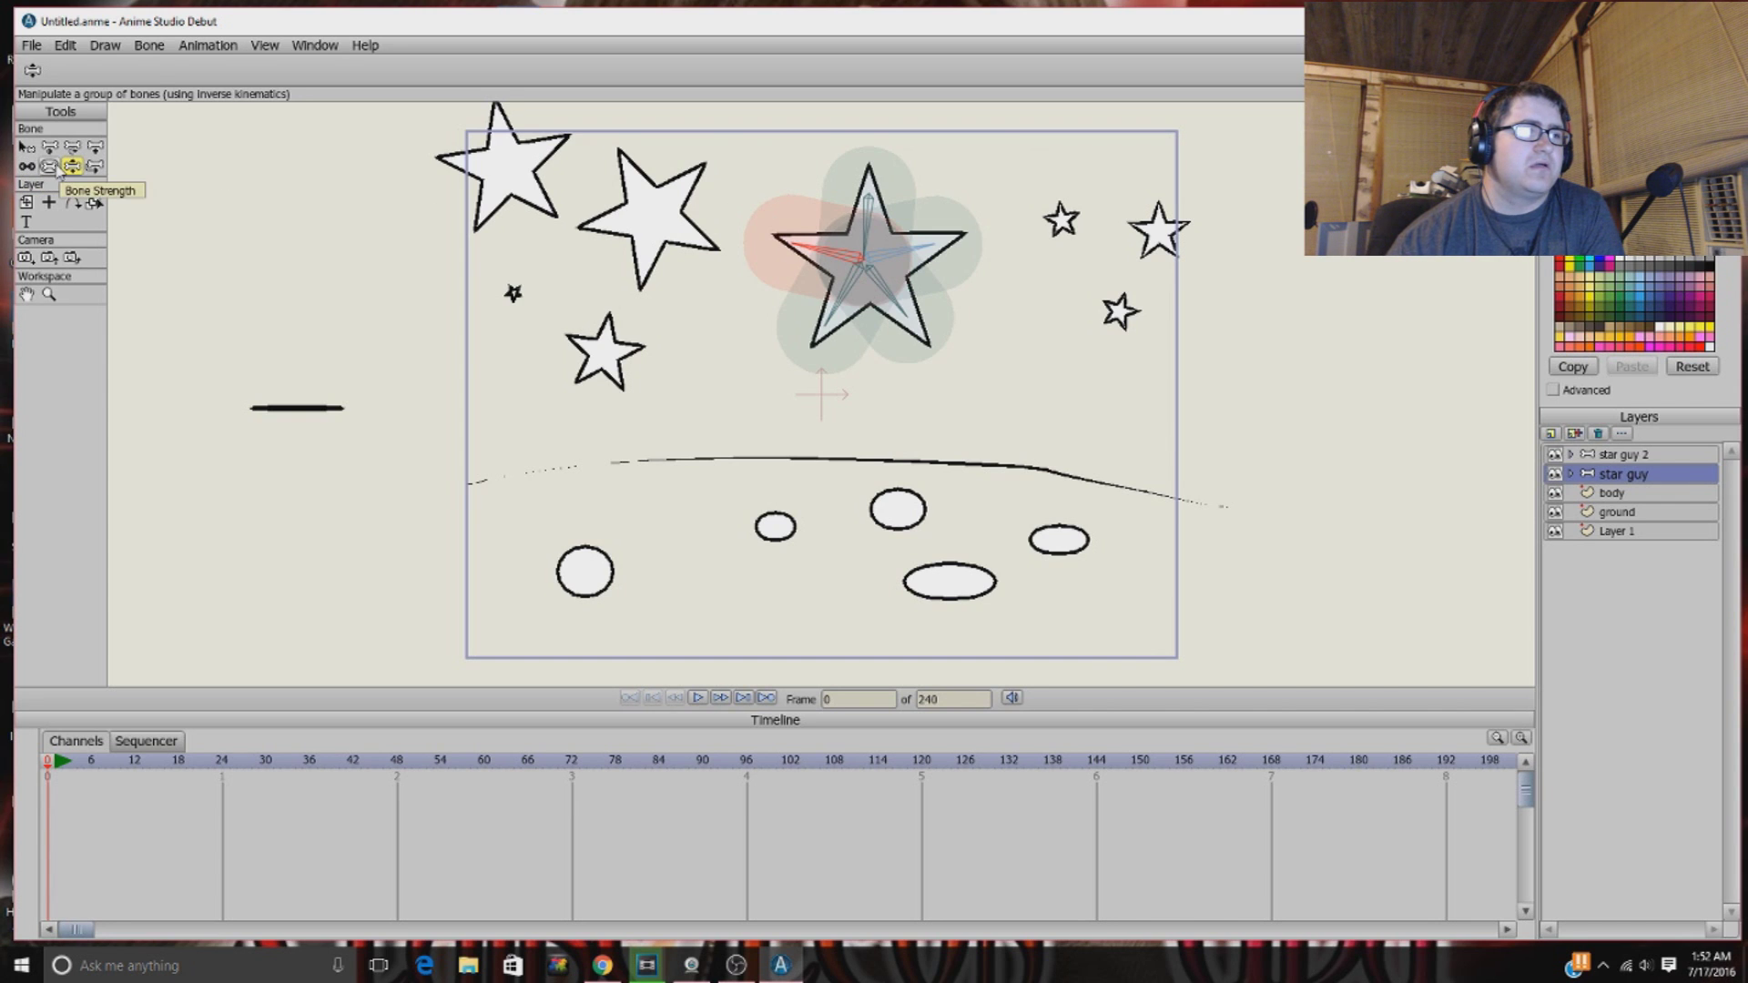
Step: Reduce the strength of all five bones so each influence area roughly covers its star point, about 0.41 for the upper bone
click(51, 167)
drag(824, 212, 733, 376)
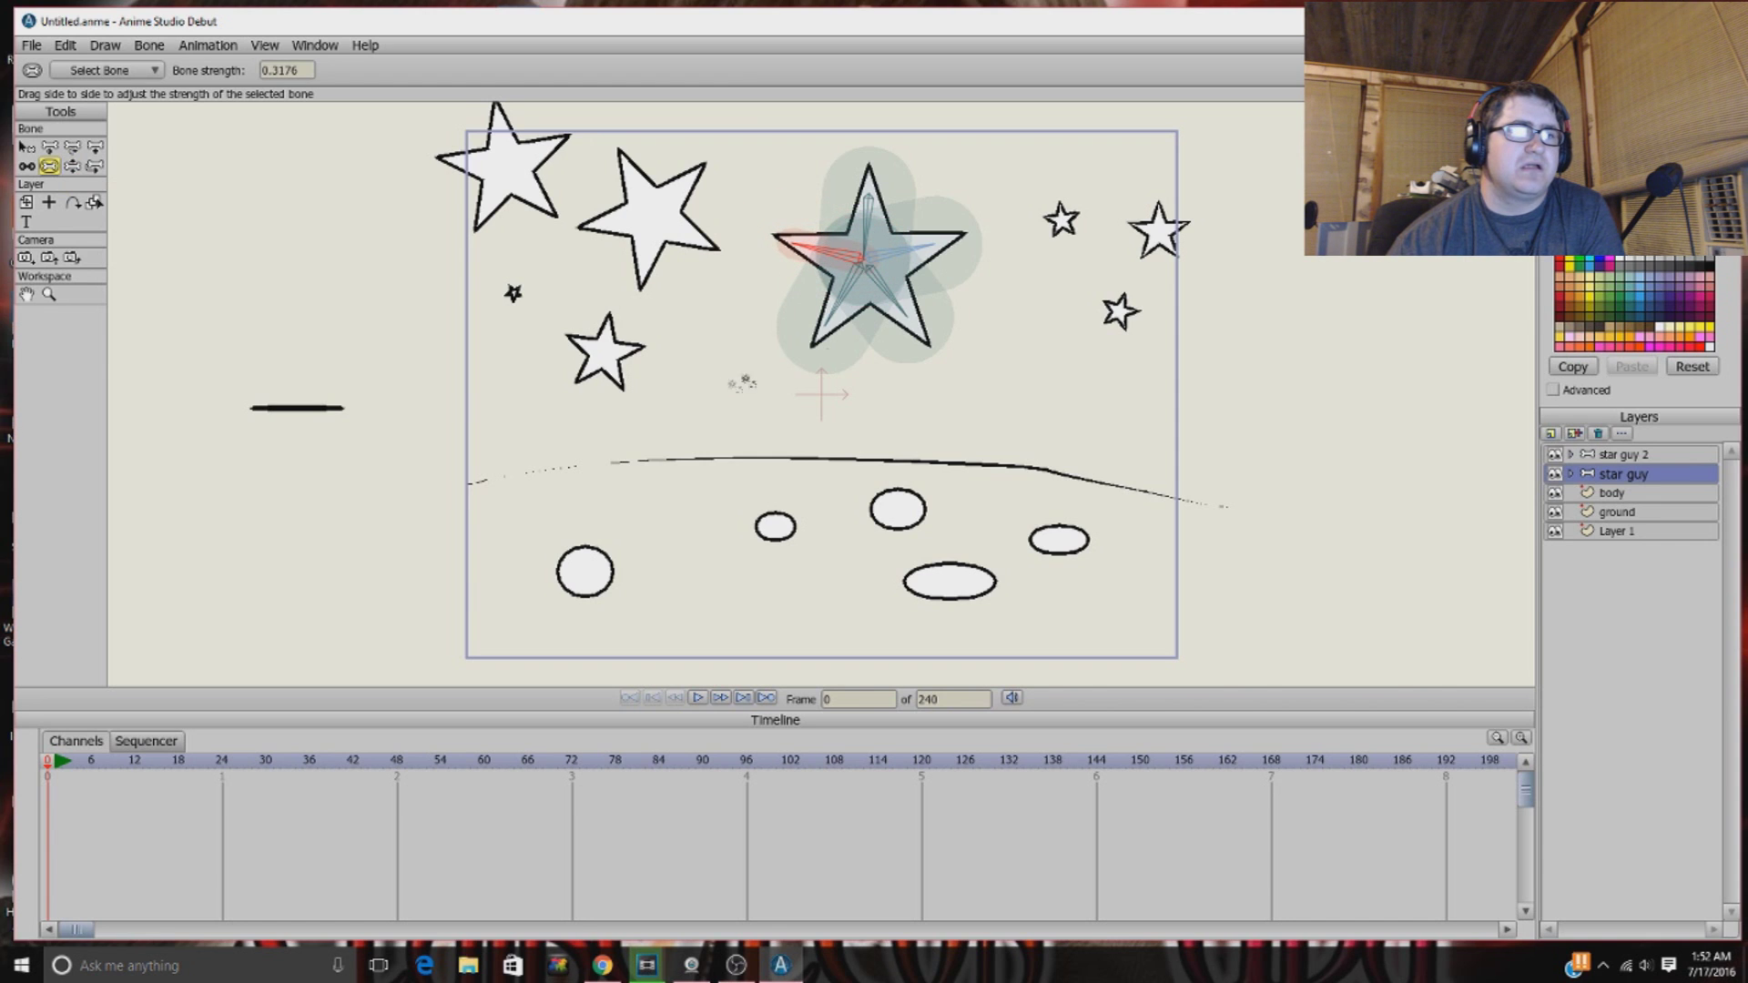
click(813, 316)
drag(813, 316, 787, 300)
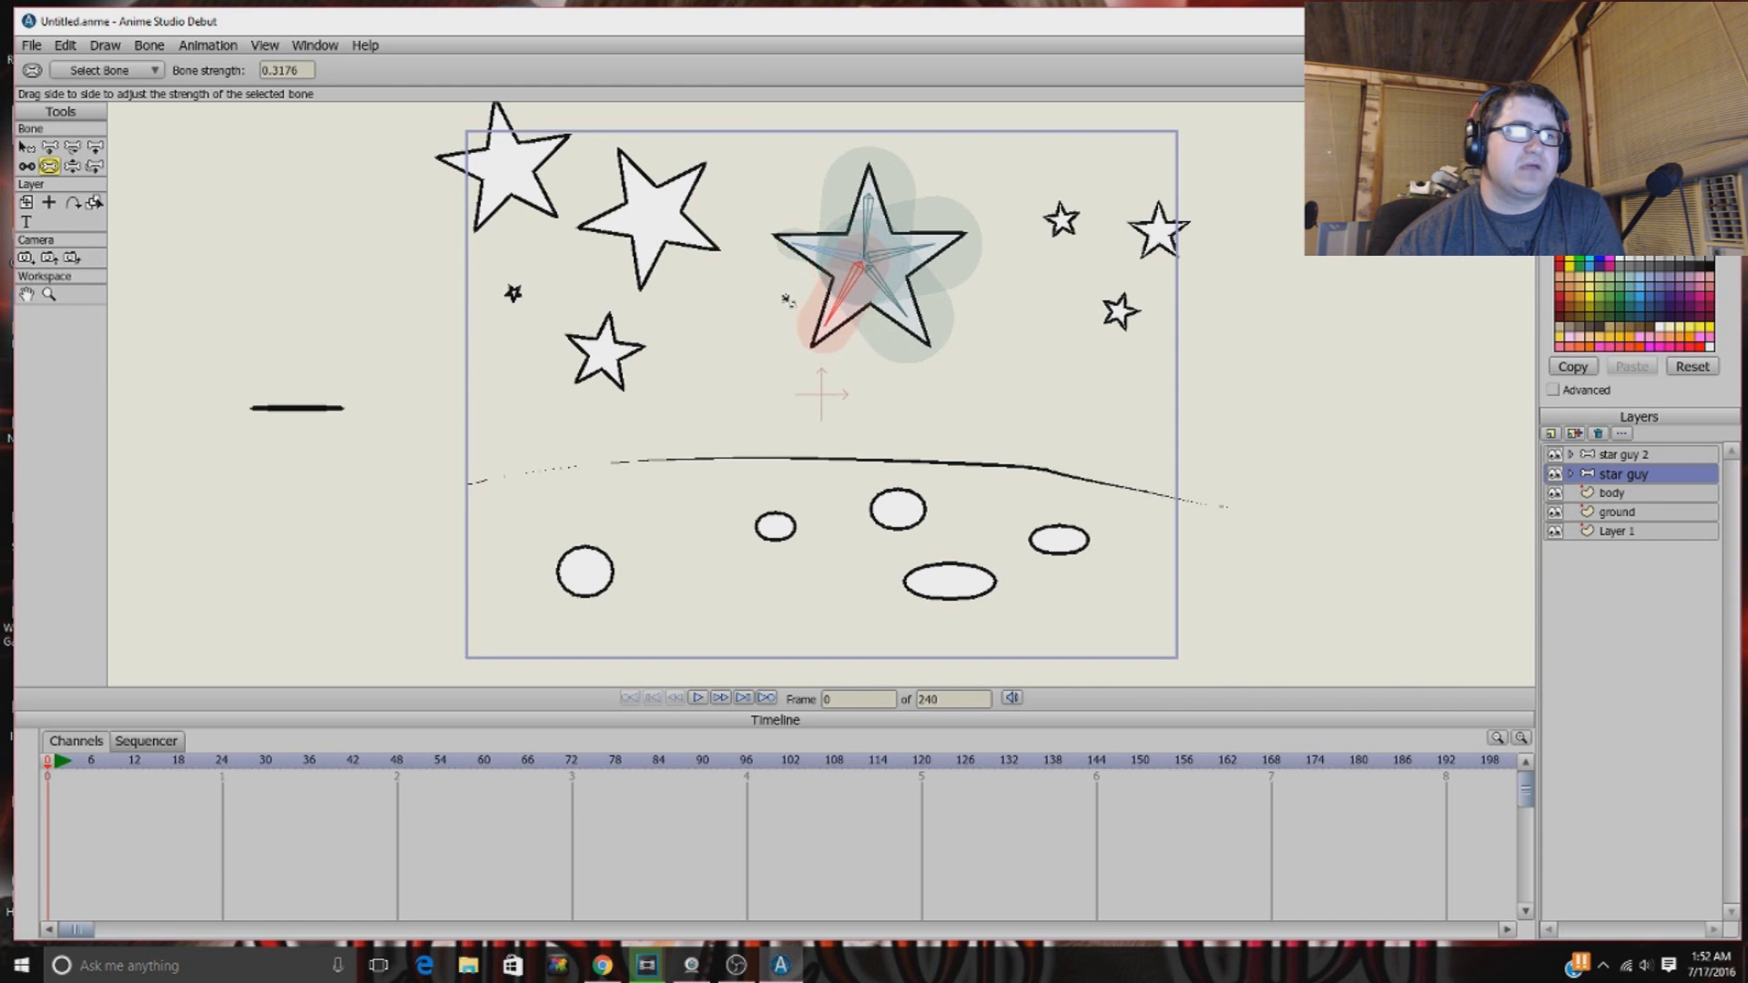
drag(911, 314, 872, 355)
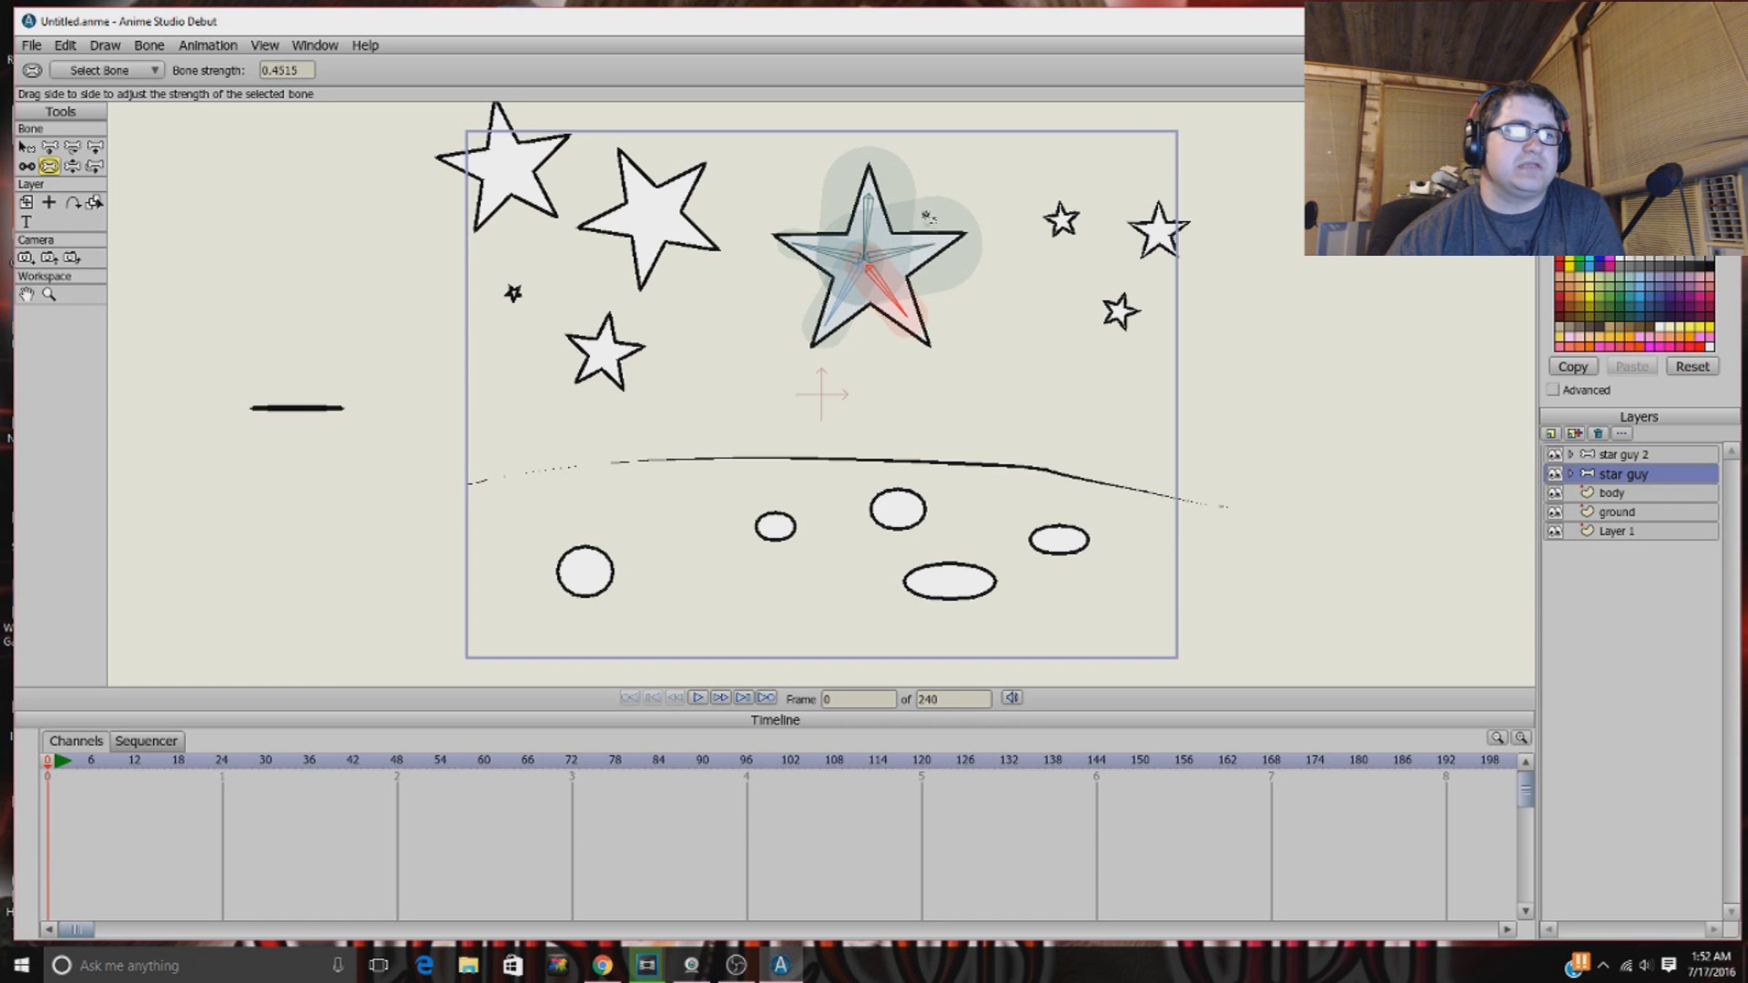
drag(935, 209, 849, 87)
drag(905, 196, 836, 181)
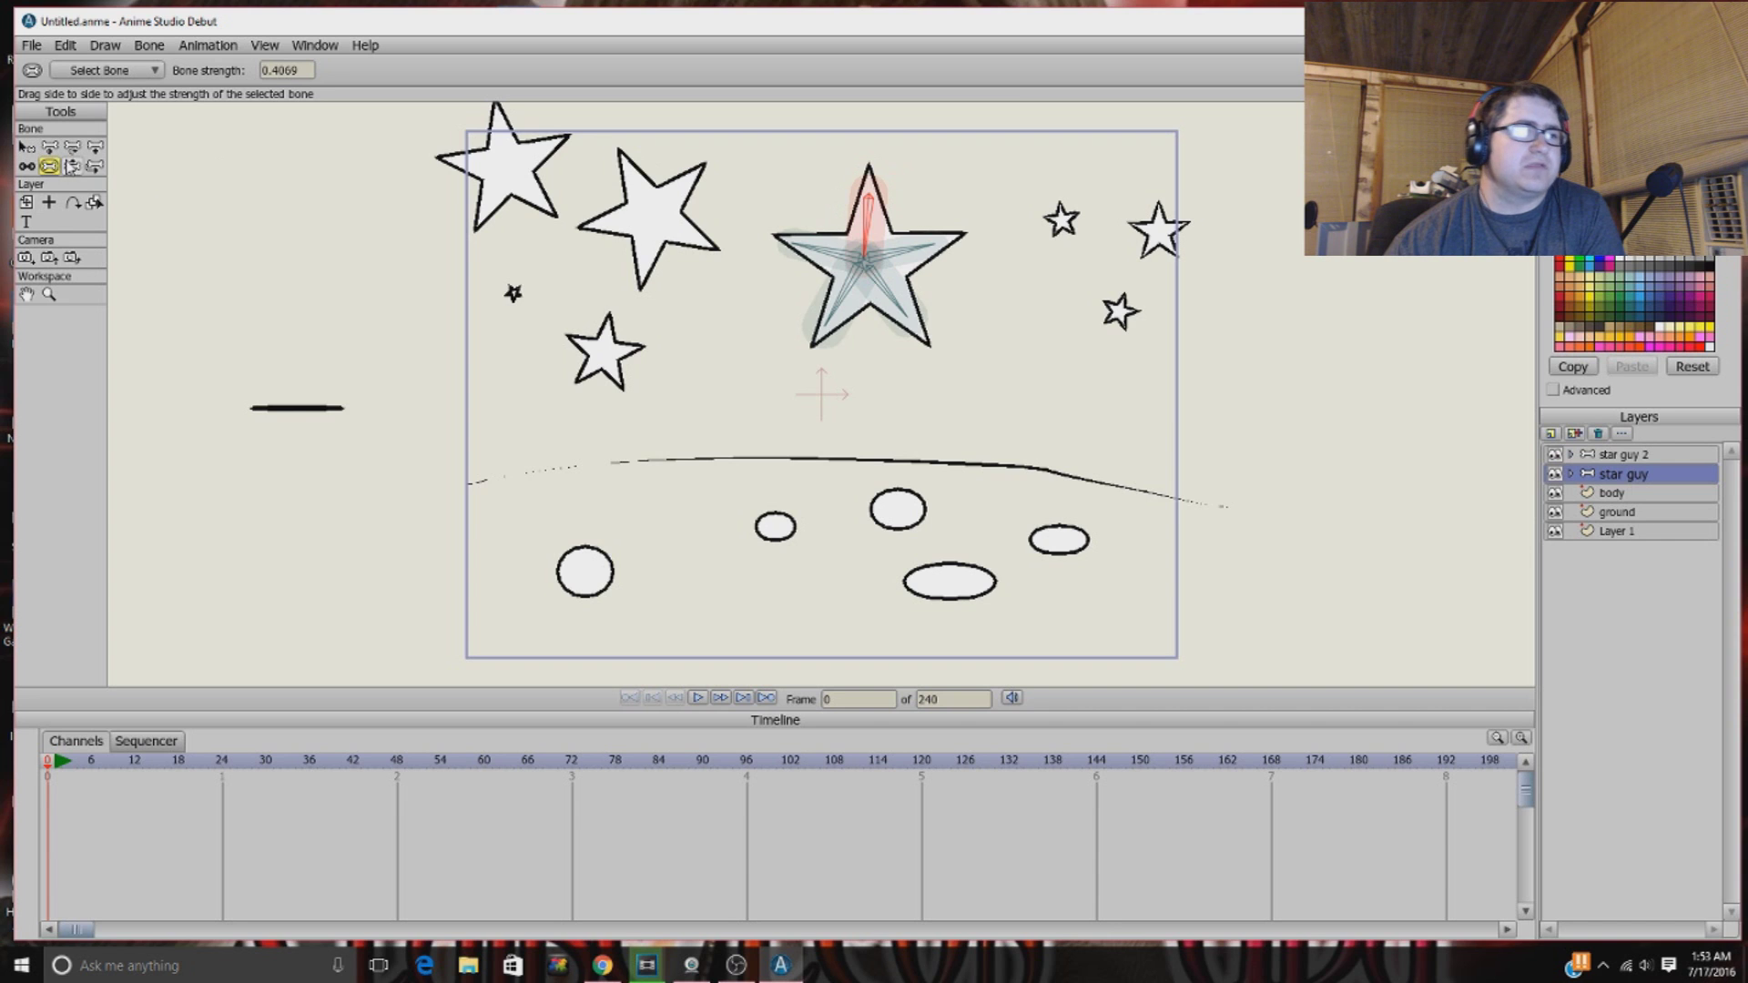
Step: Test the upper bone with Manipulate Bones and reselect that bone
click(72, 168)
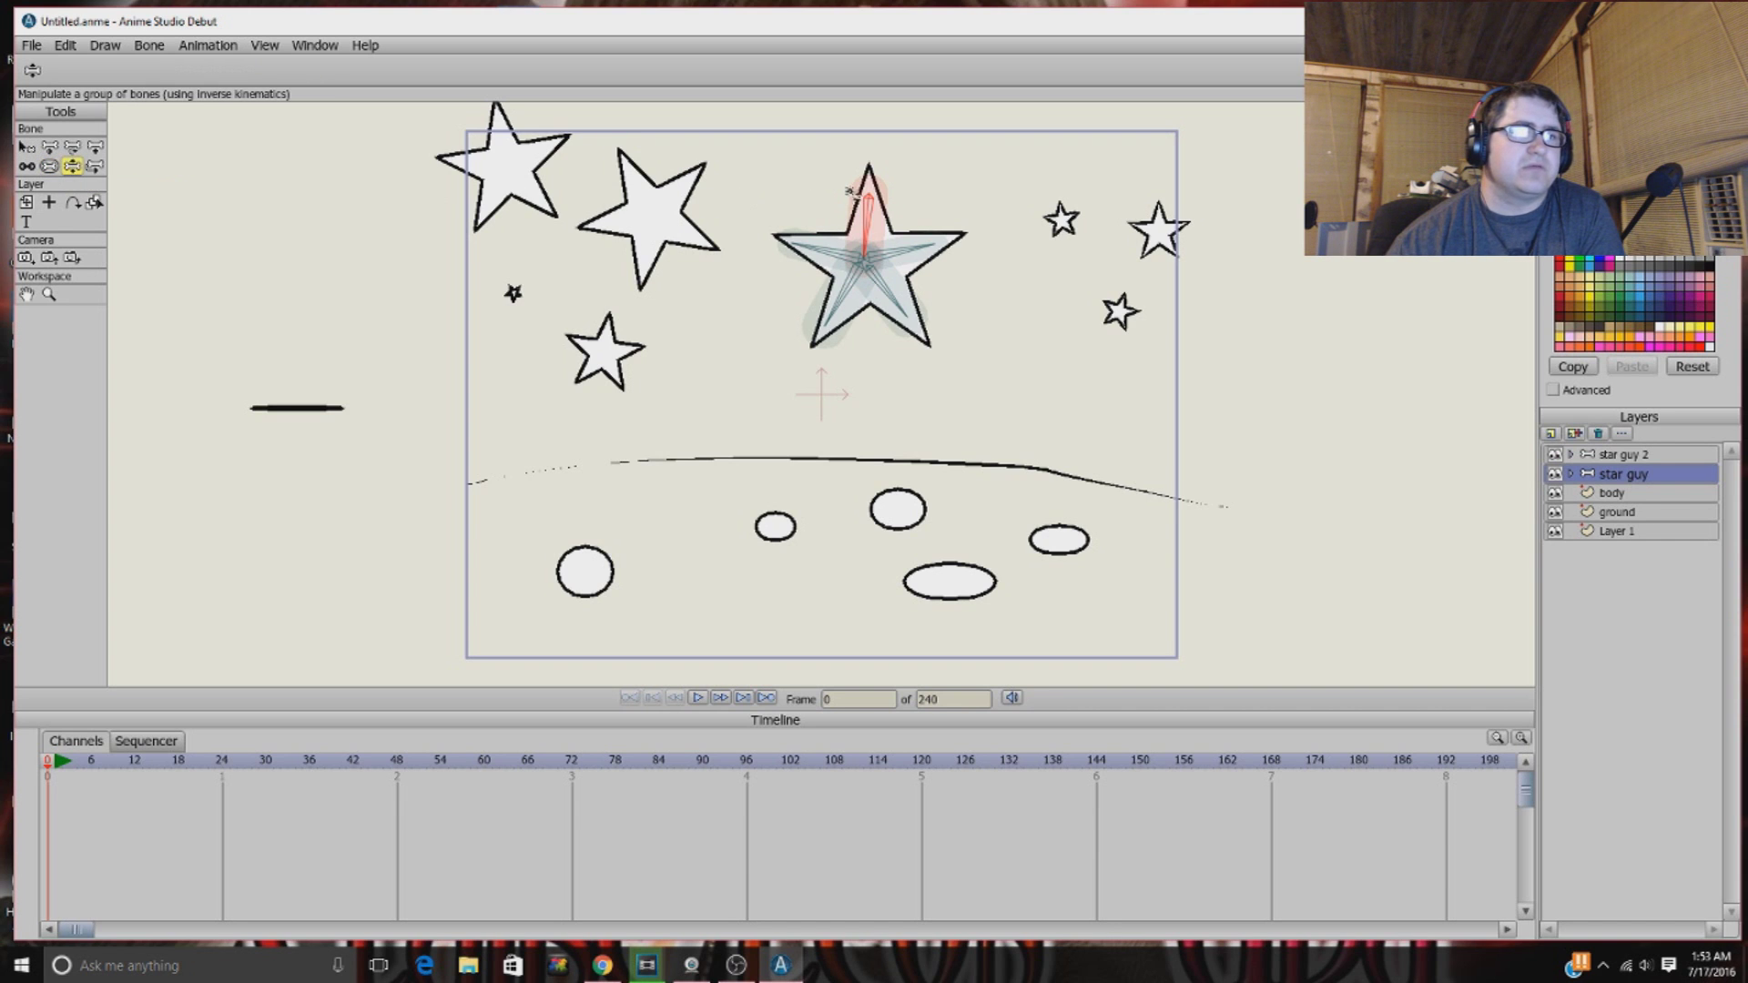
mouse_move(876, 198)
mouse_down()
mouse_move(942, 173)
mouse_move(884, 205)
mouse_move(824, 177)
mouse_move(869, 195)
mouse_up()
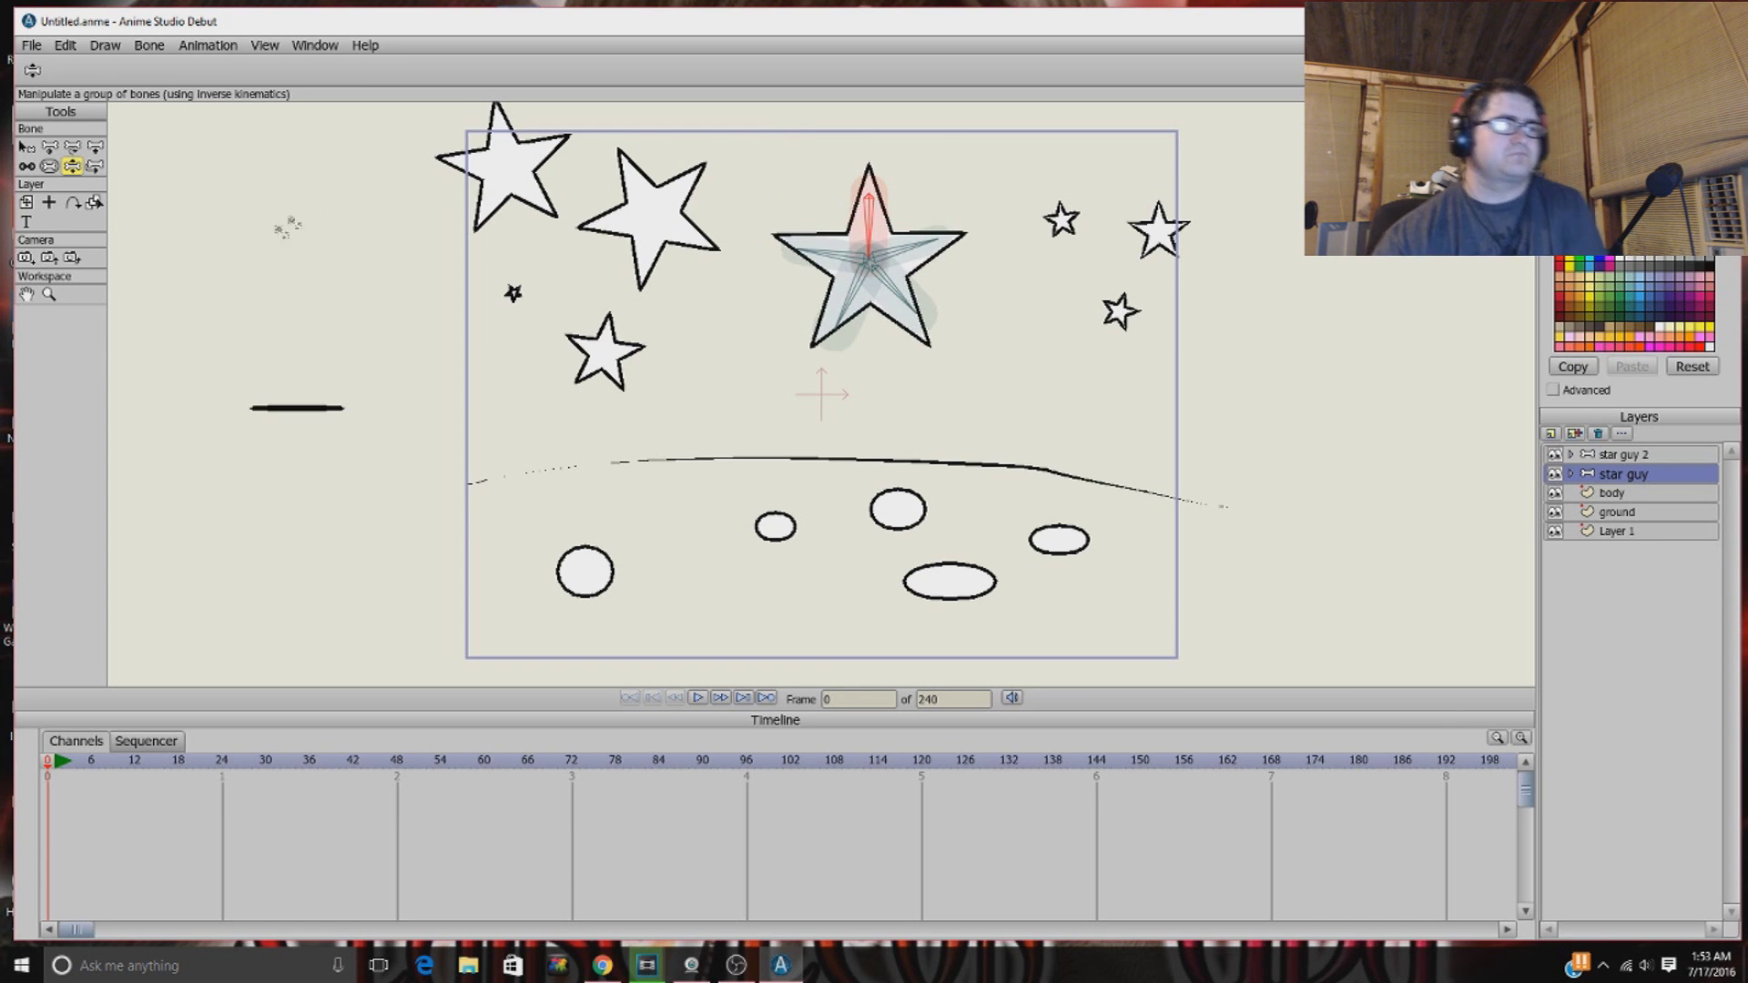
click(22, 148)
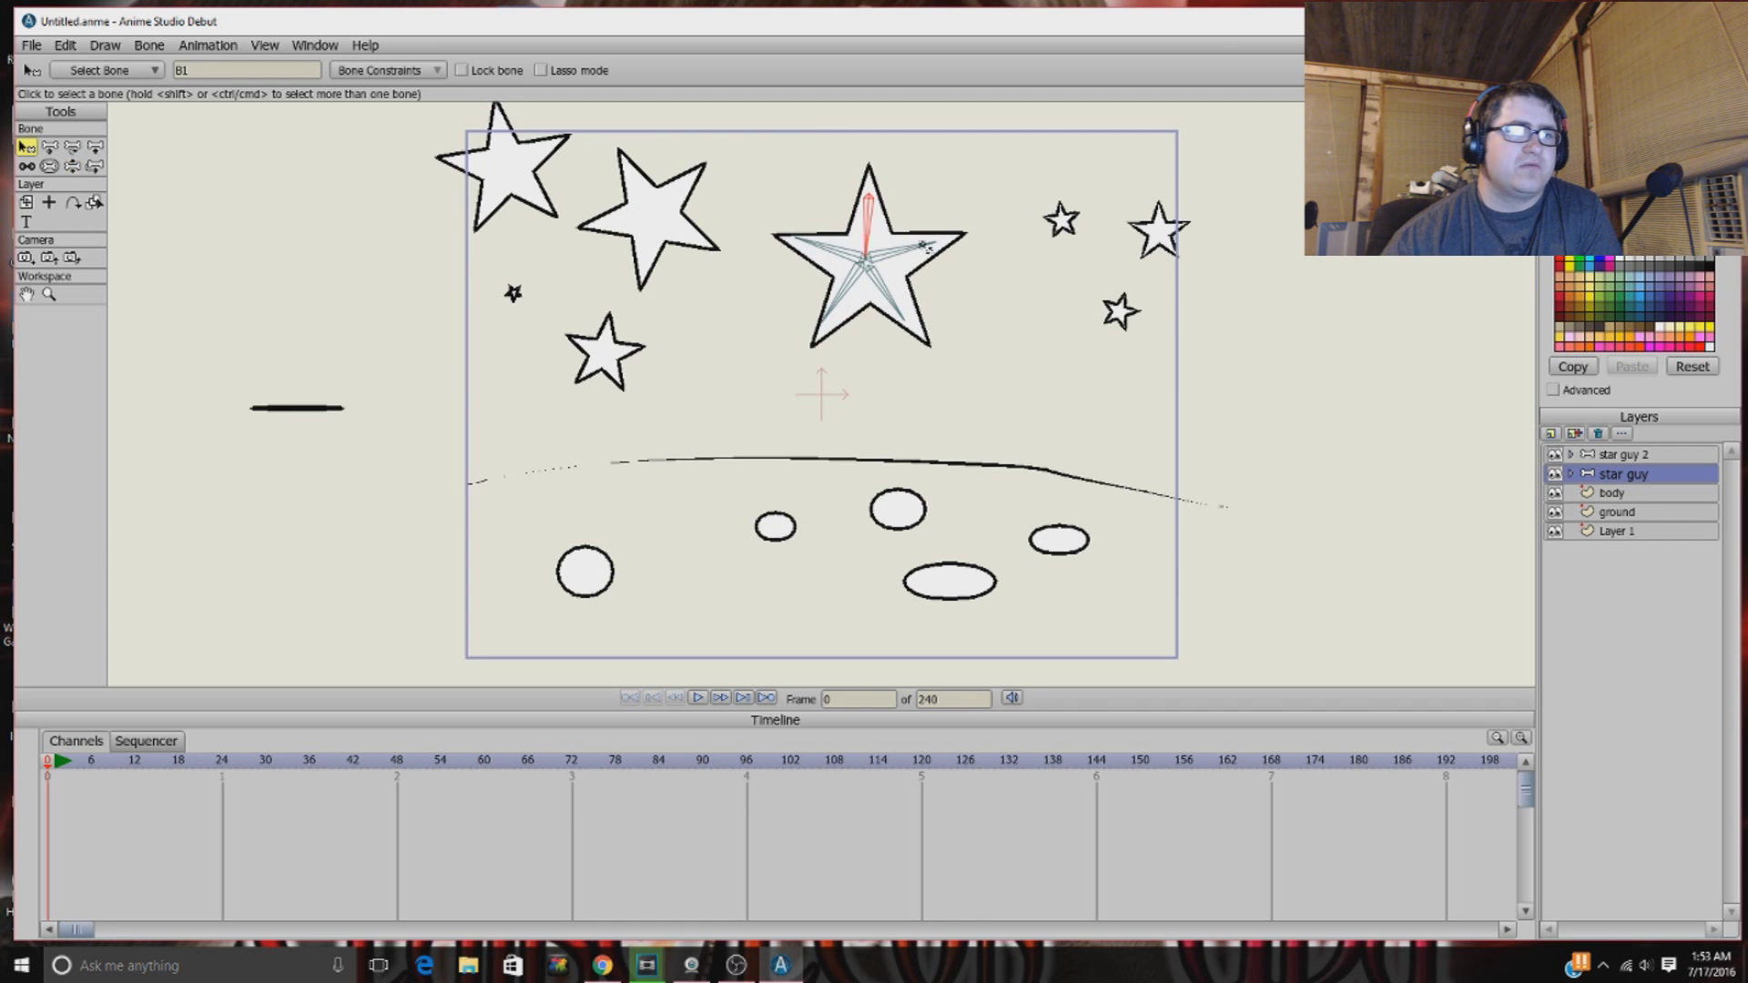
click(870, 230)
click(870, 230)
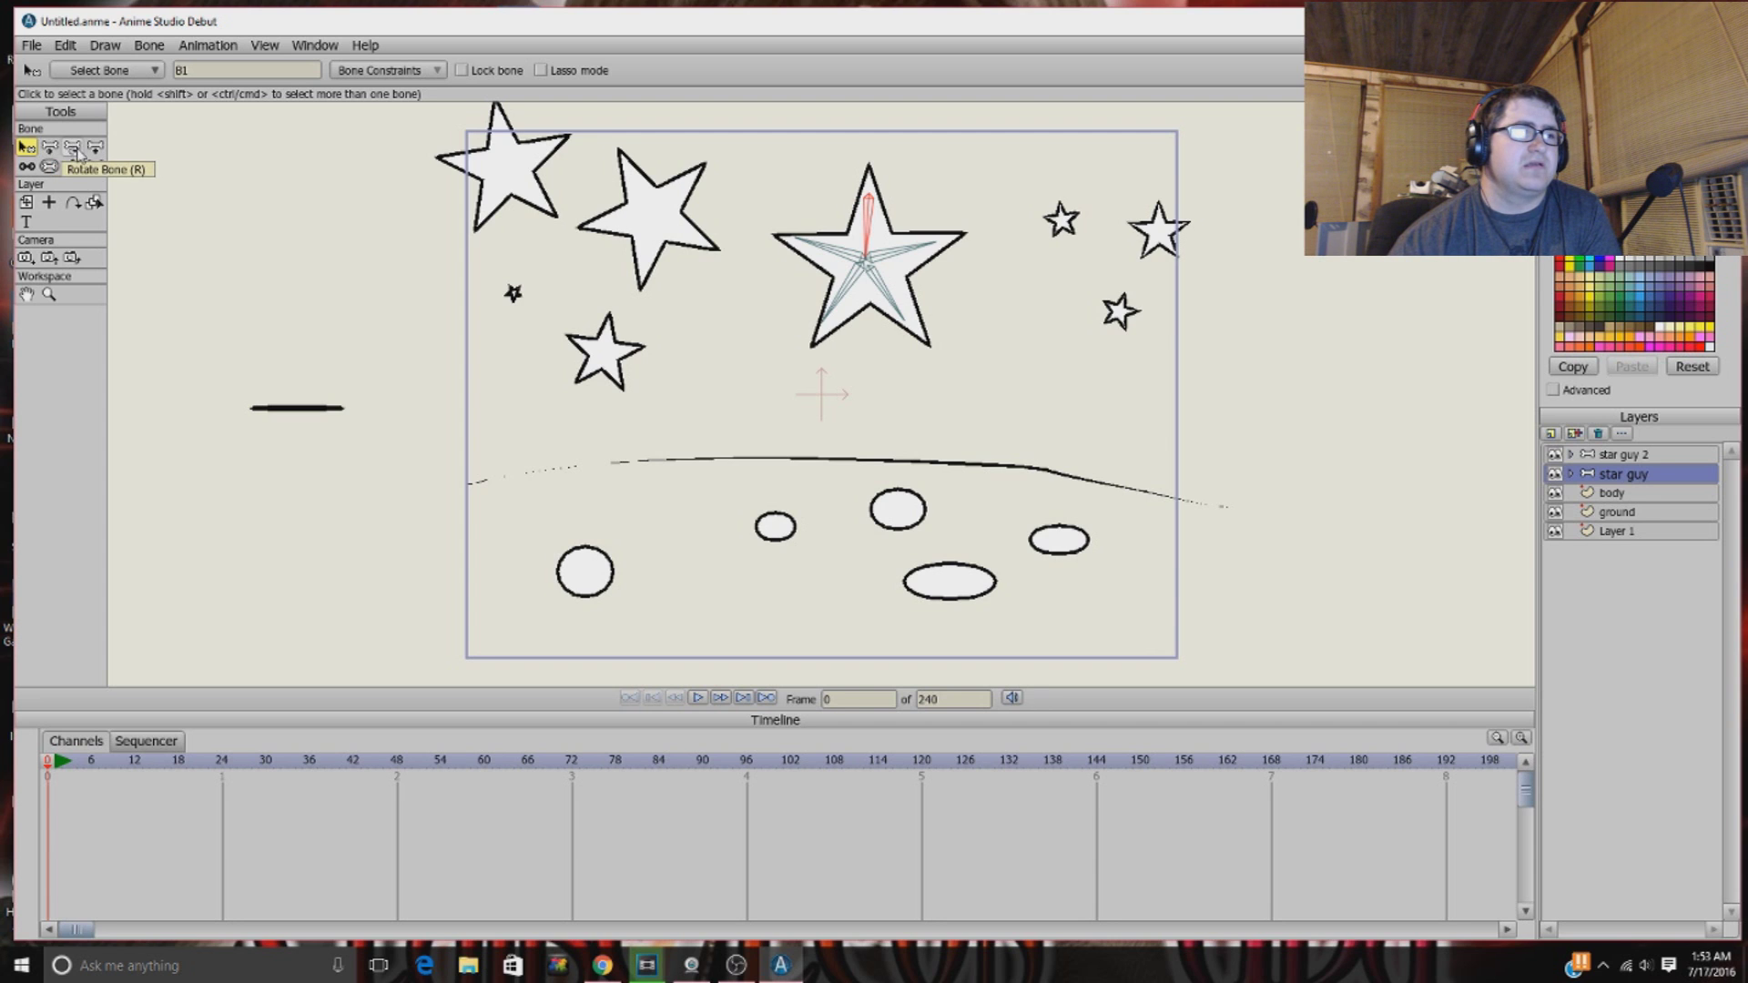
Step: Test the left arm and upper bones of the star with Manipulate Bones
click(74, 168)
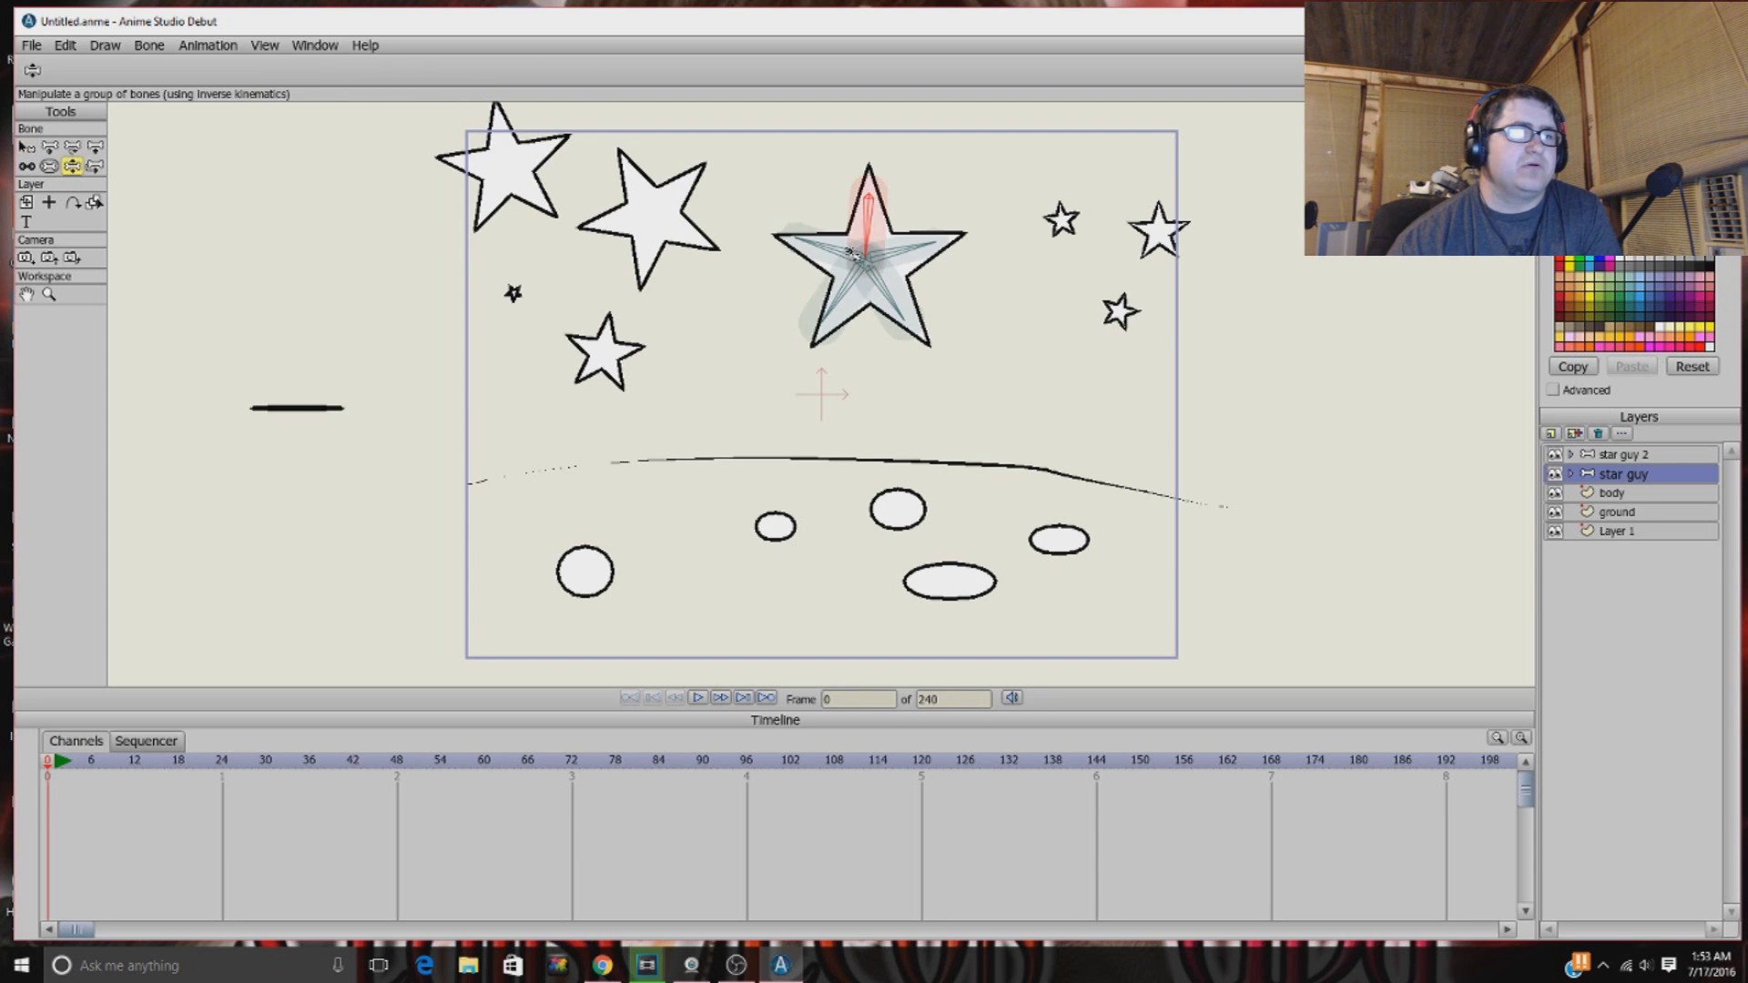
mouse_move(827, 252)
mouse_down()
mouse_move(801, 242)
mouse_move(881, 213)
mouse_move(852, 150)
mouse_move(879, 223)
mouse_move(803, 254)
mouse_move(832, 246)
mouse_up()
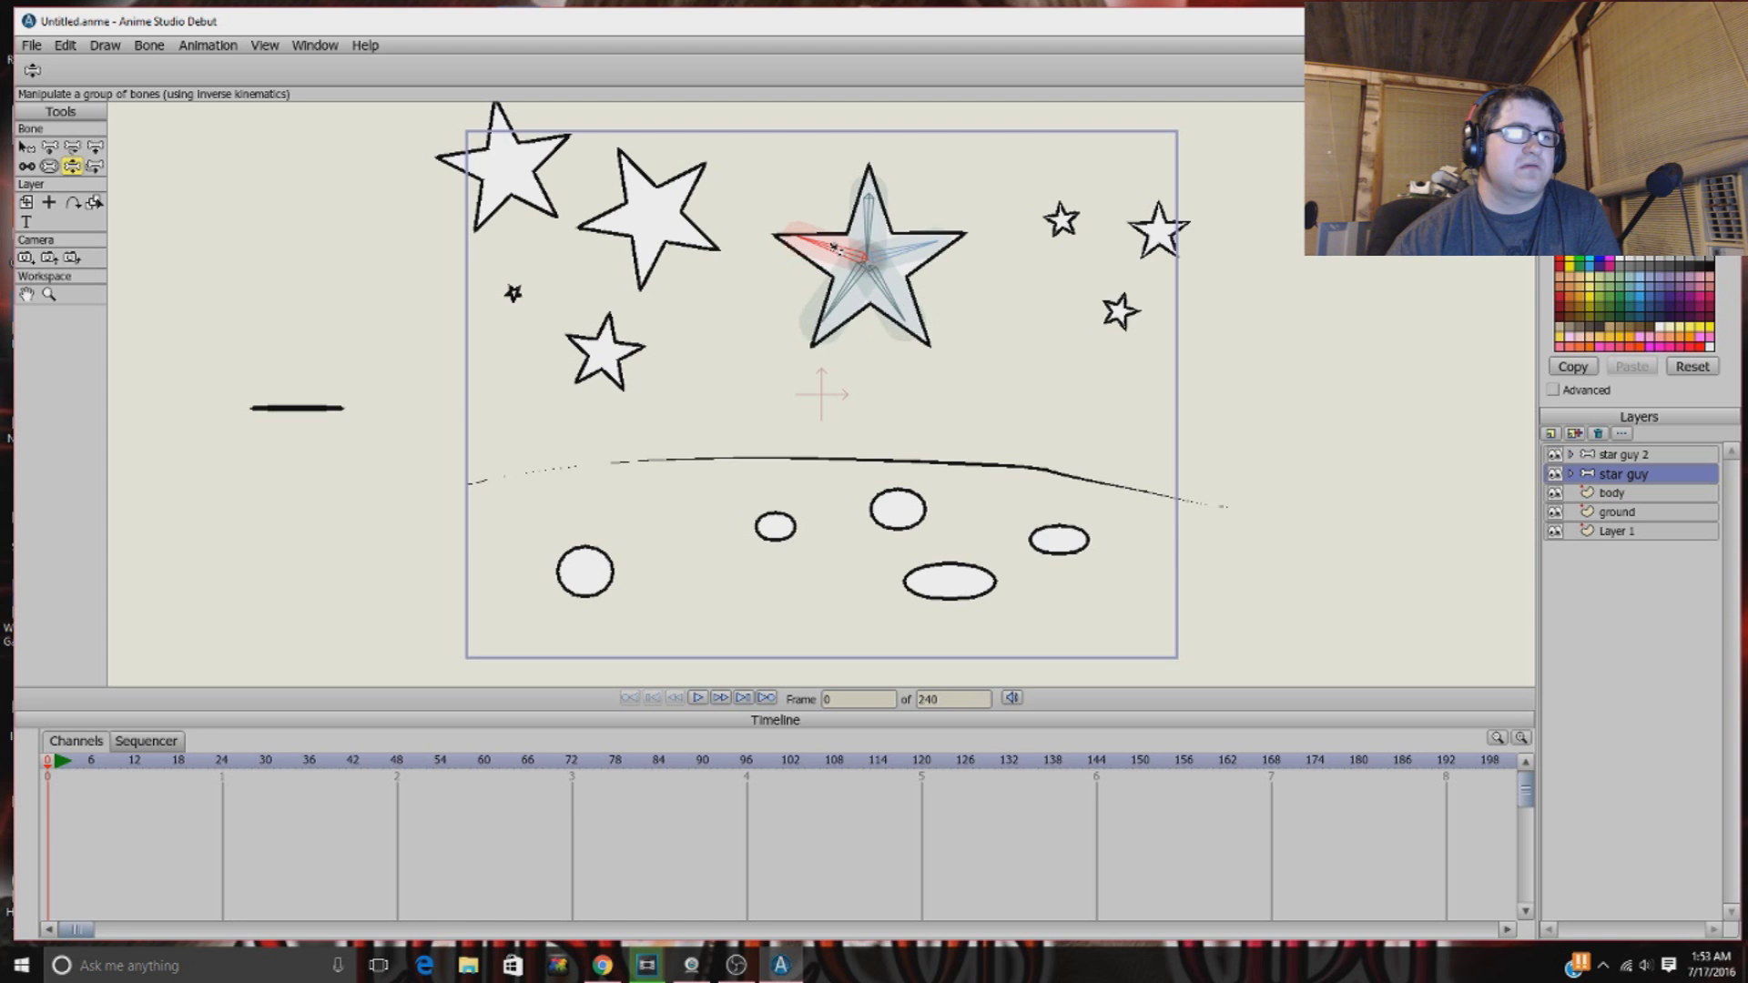
click(869, 226)
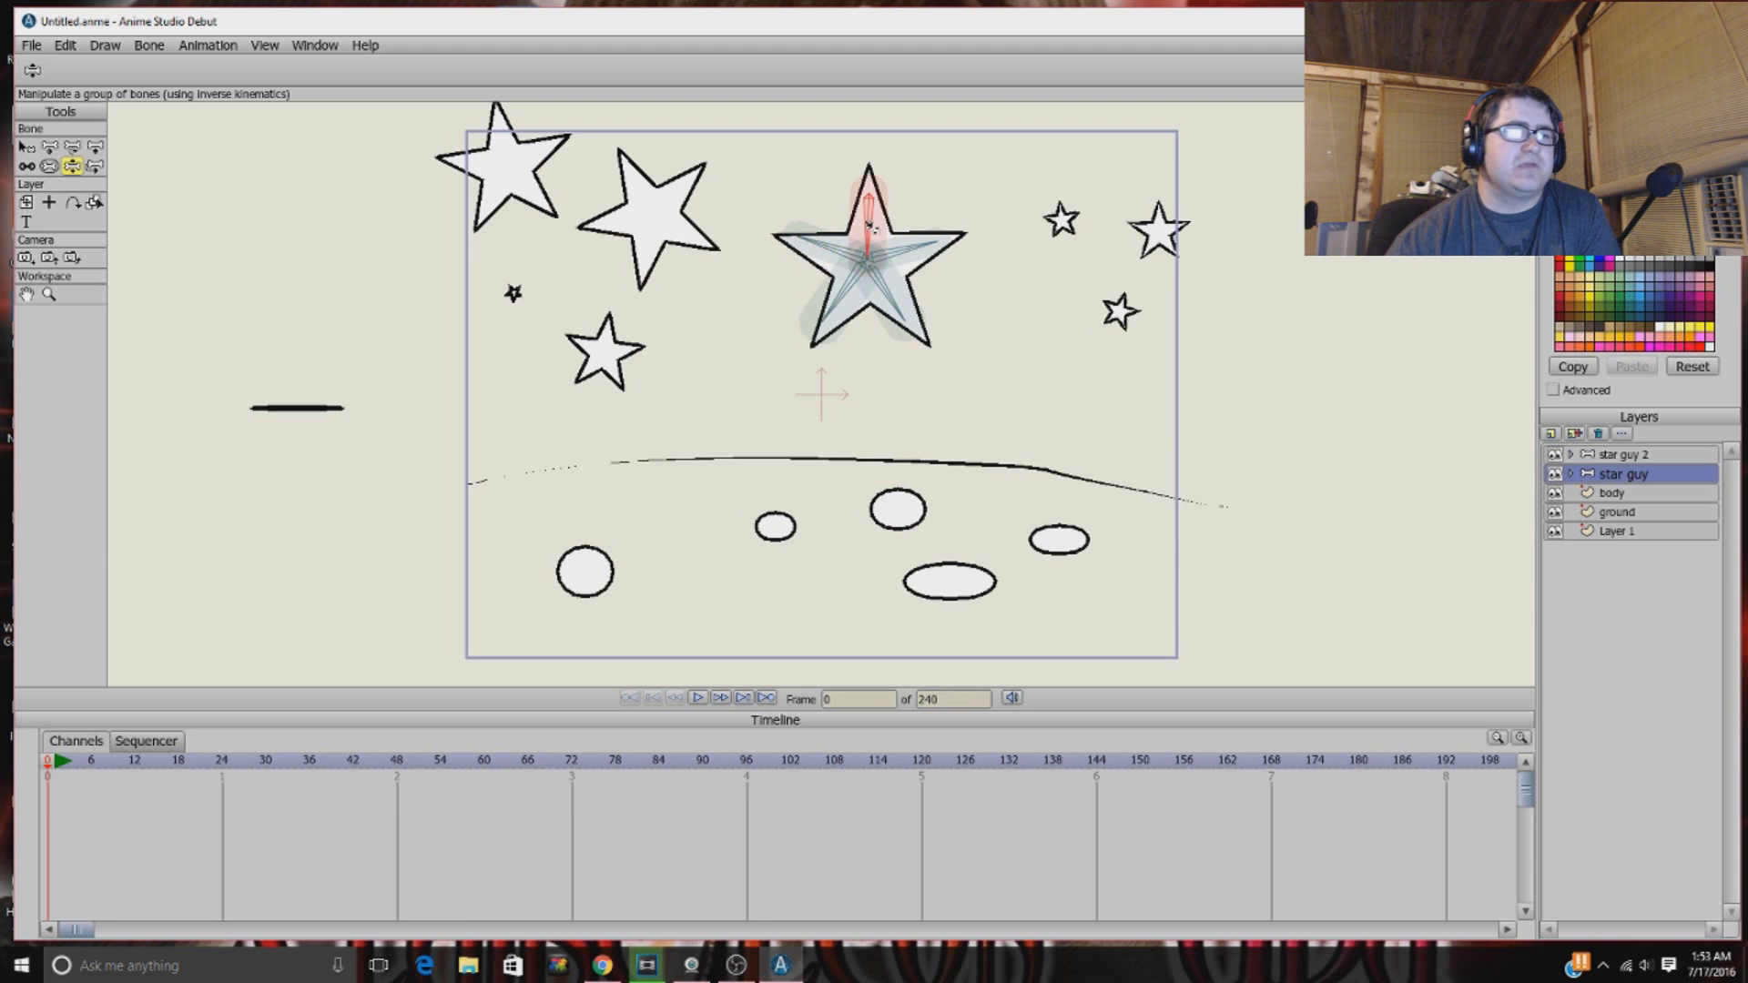
click(814, 253)
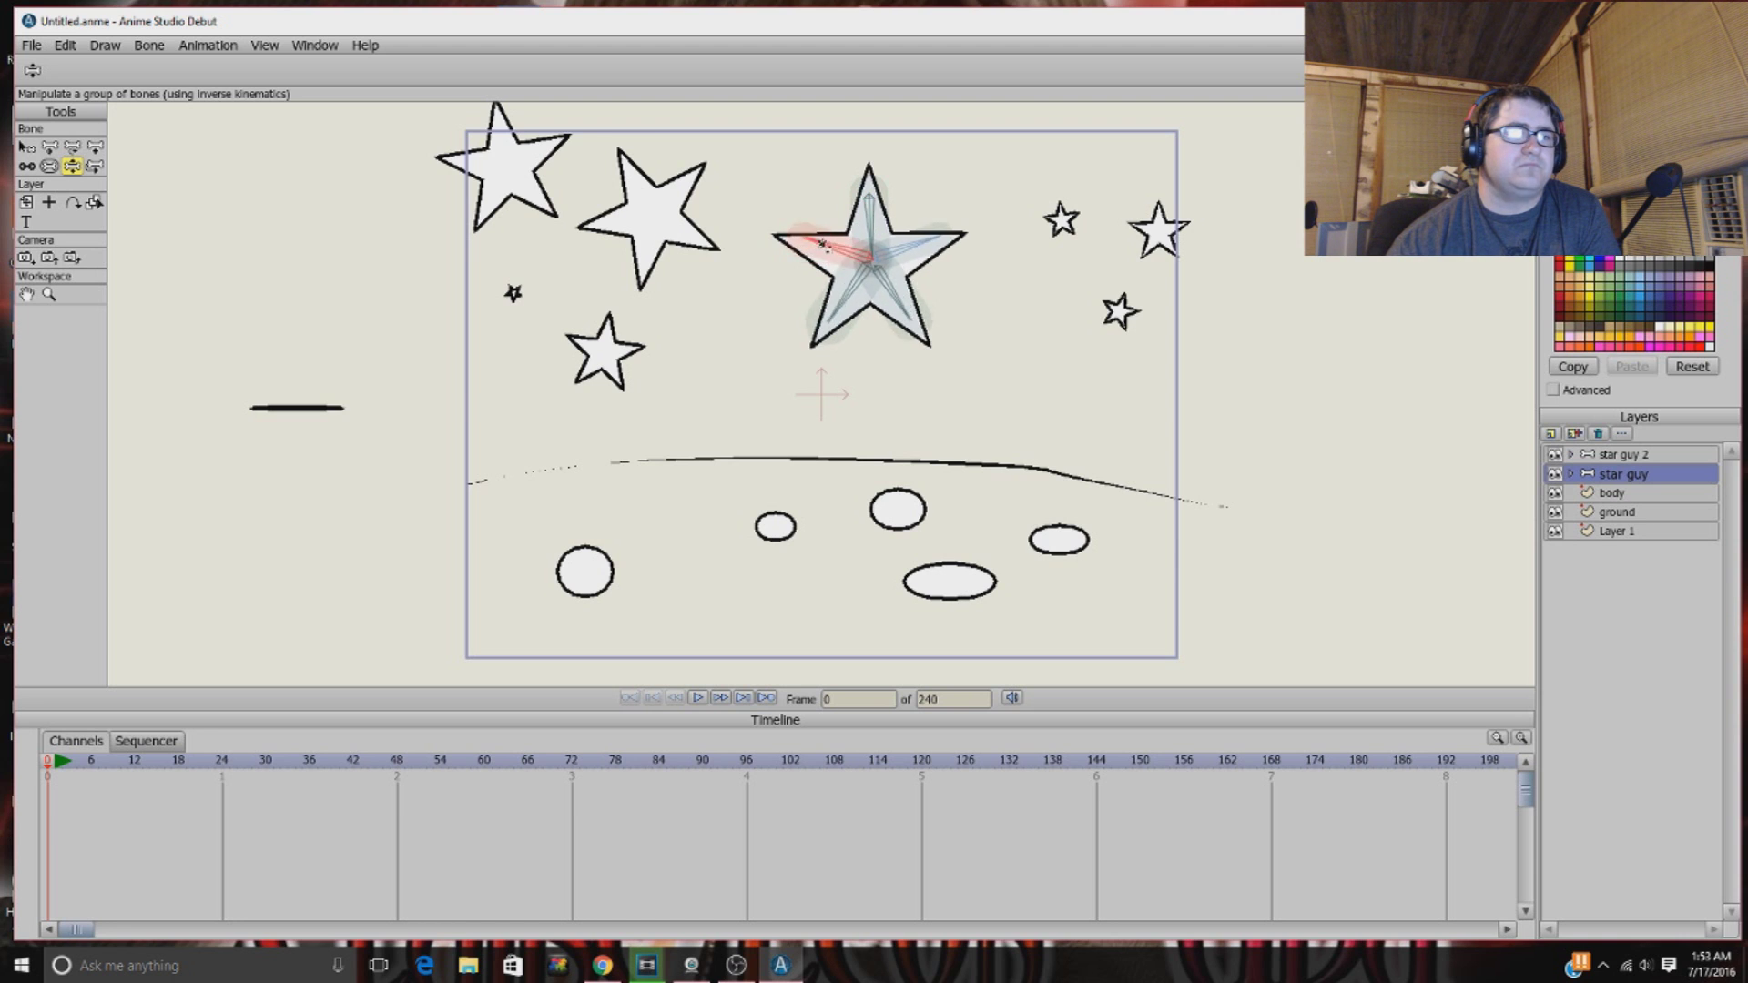
drag(814, 256, 816, 250)
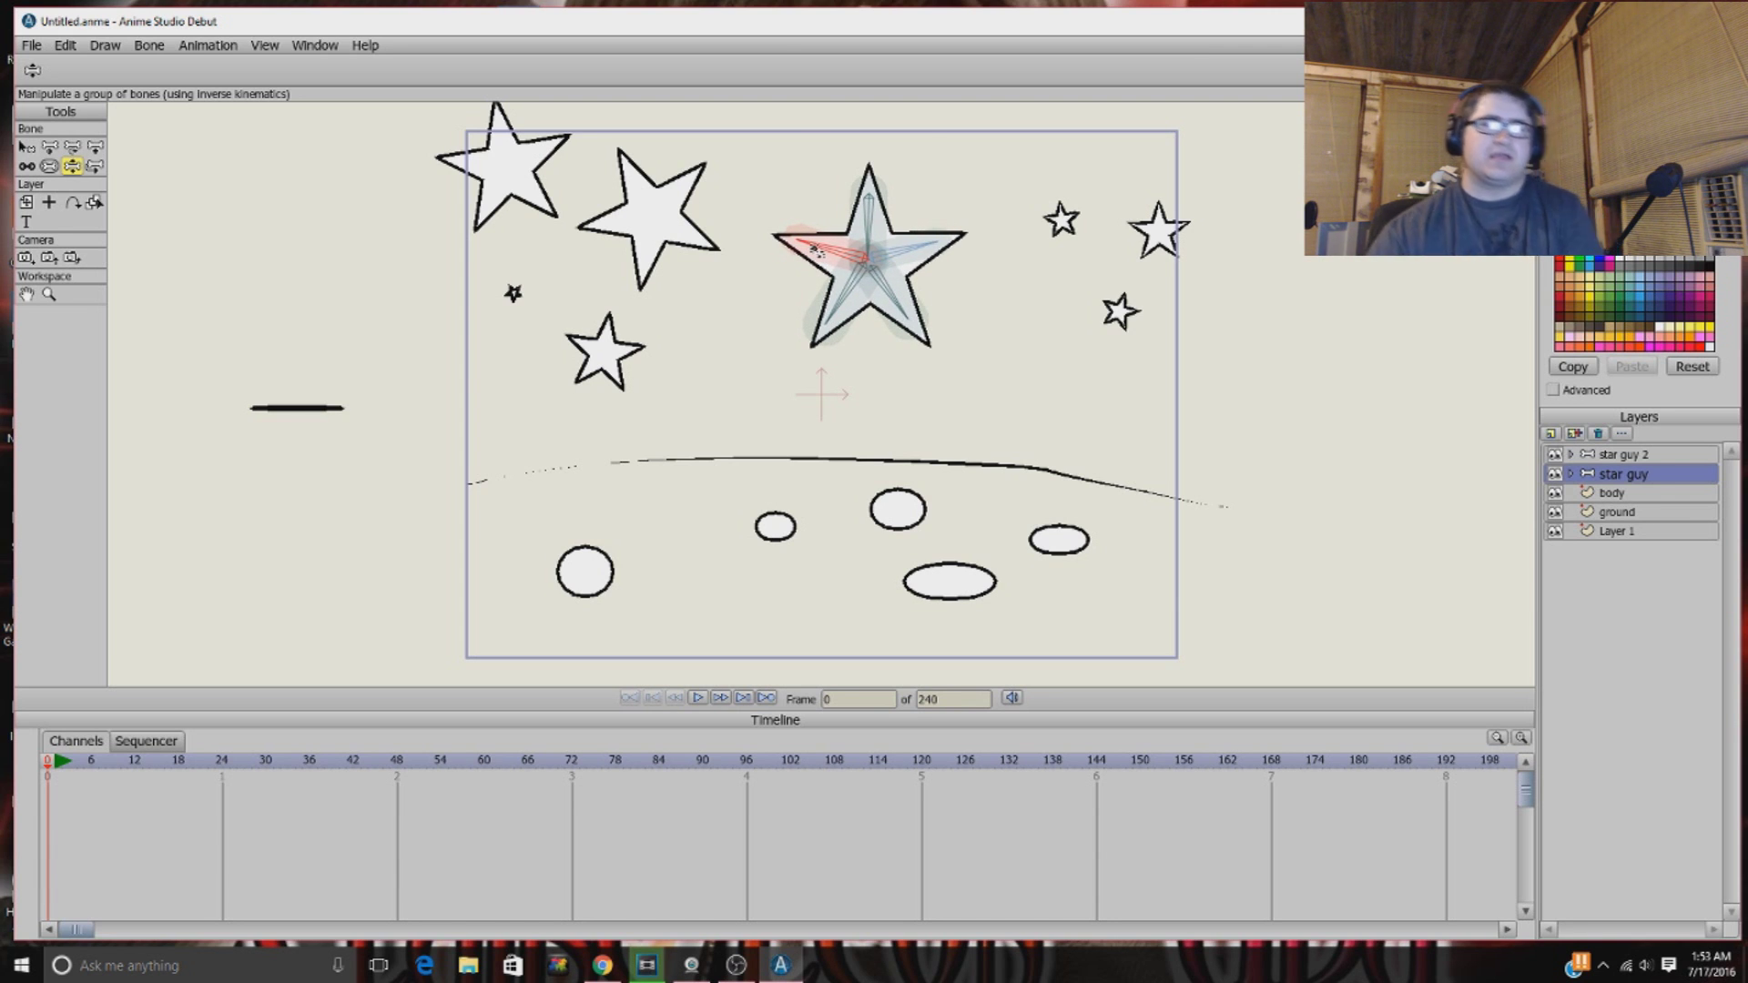